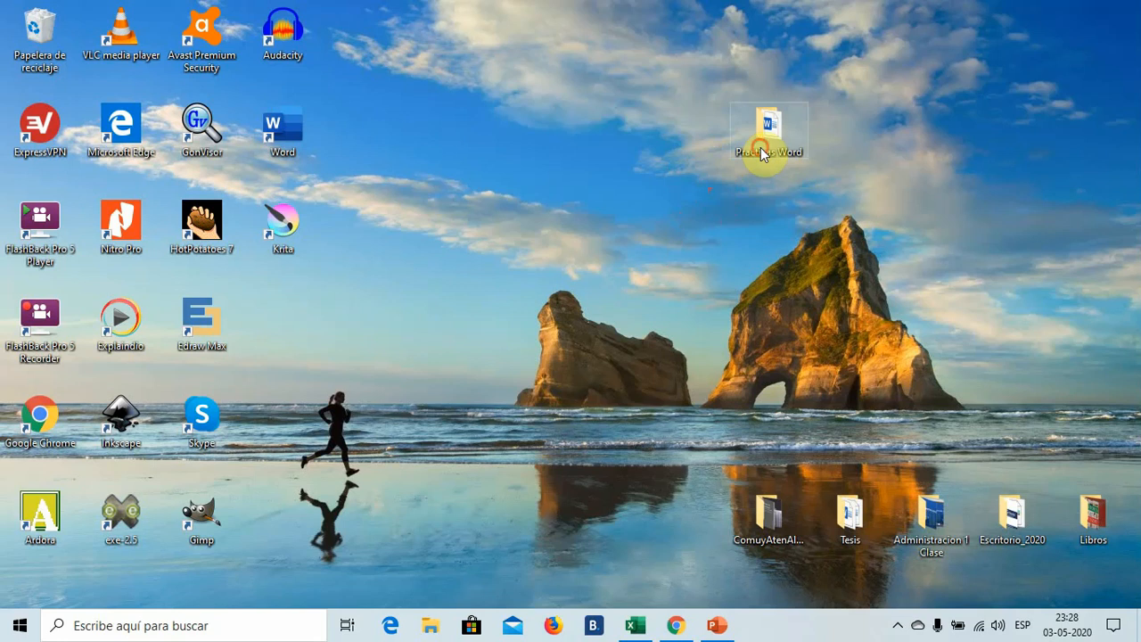
- Open the Practicas1 document from the Practicas Word folder on the desktop
mouse_move(761, 148)
double_click(756, 150)
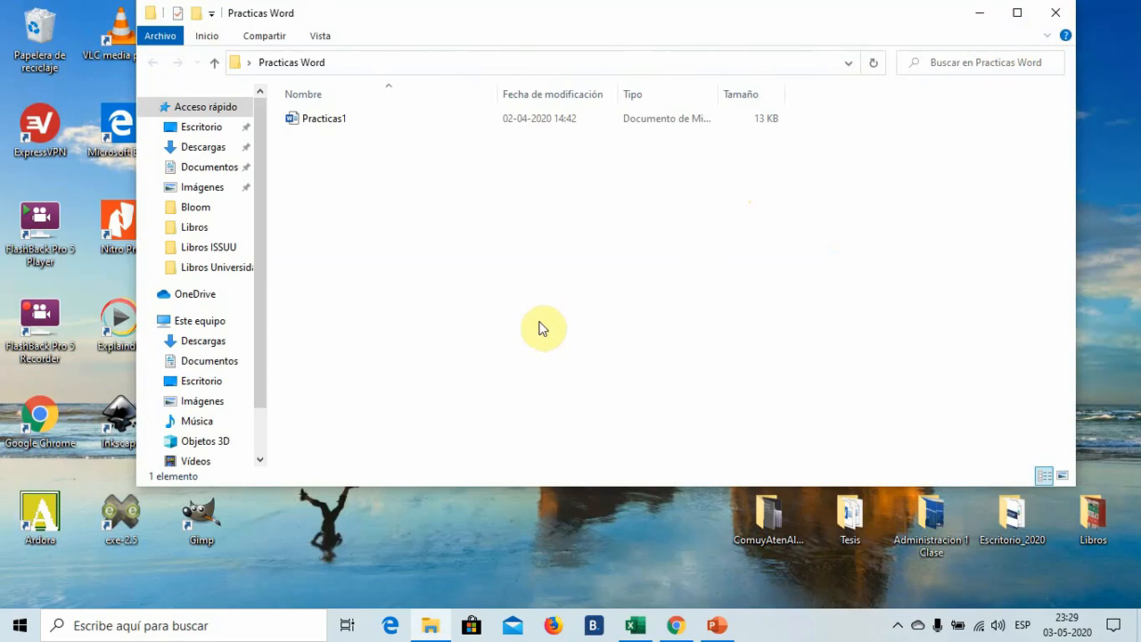
left_click(317, 128)
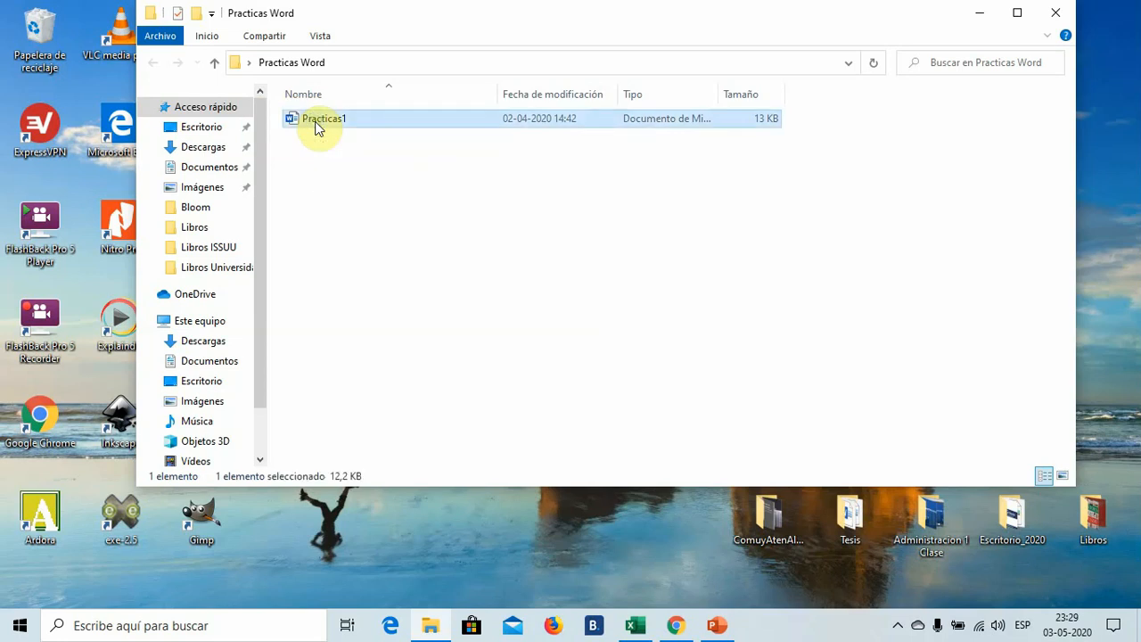
right_click(317, 127)
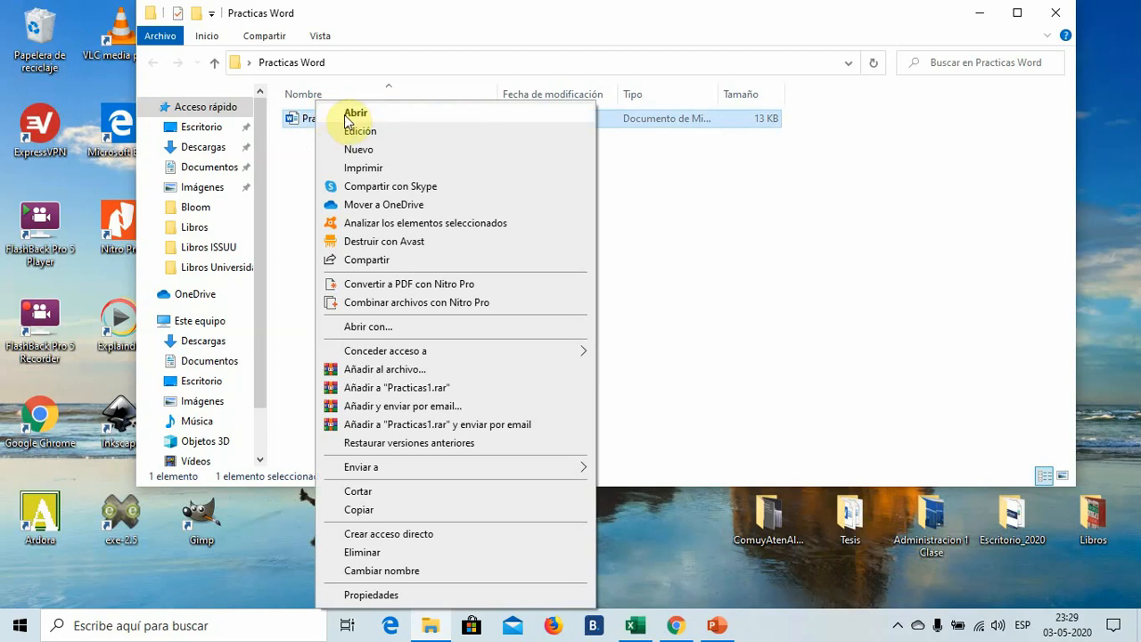
left_click(348, 115)
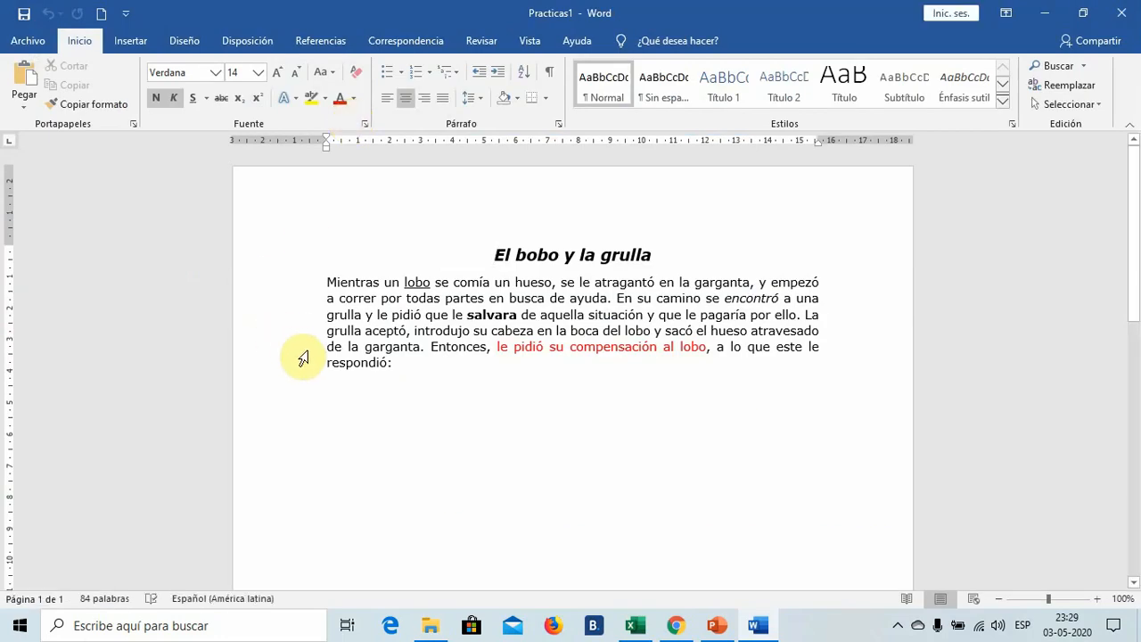
- Copy the whole text of the document, from the title "El bobo y la grulla" to "respondió:"
left_click_drag(399, 363, 477, 258)
key("ctrl+c")
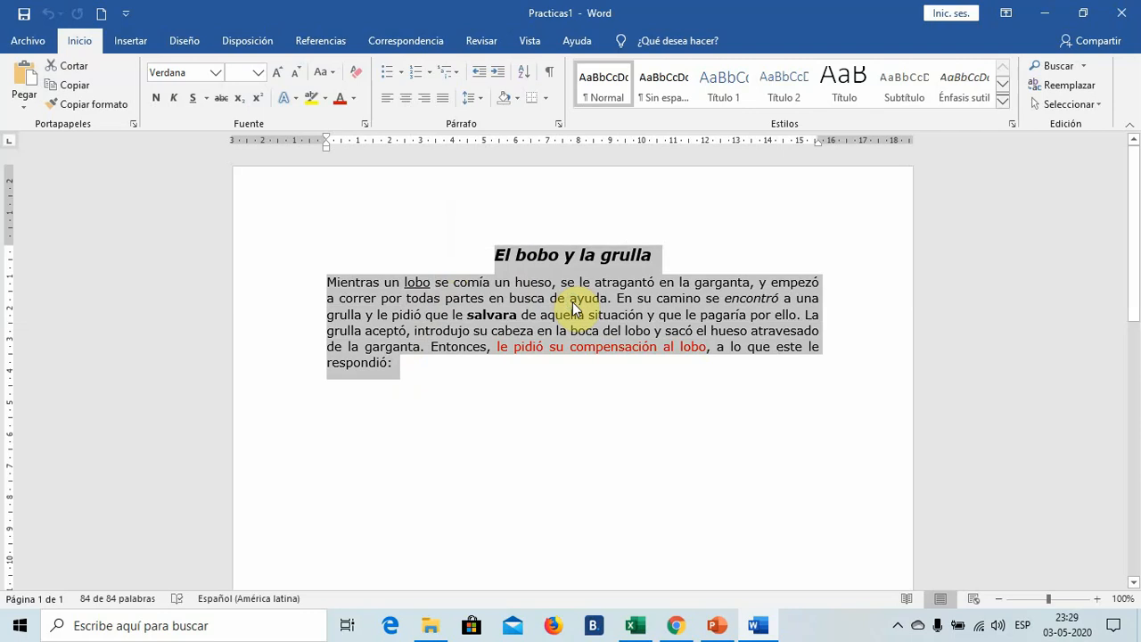
right_click(575, 307)
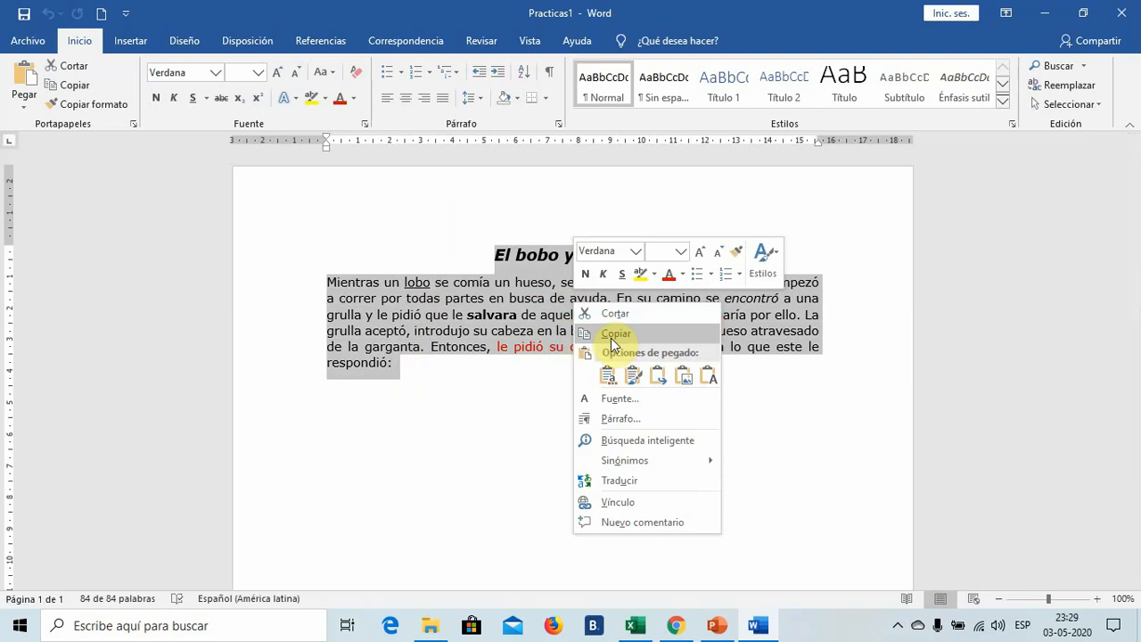
left_click(77, 93)
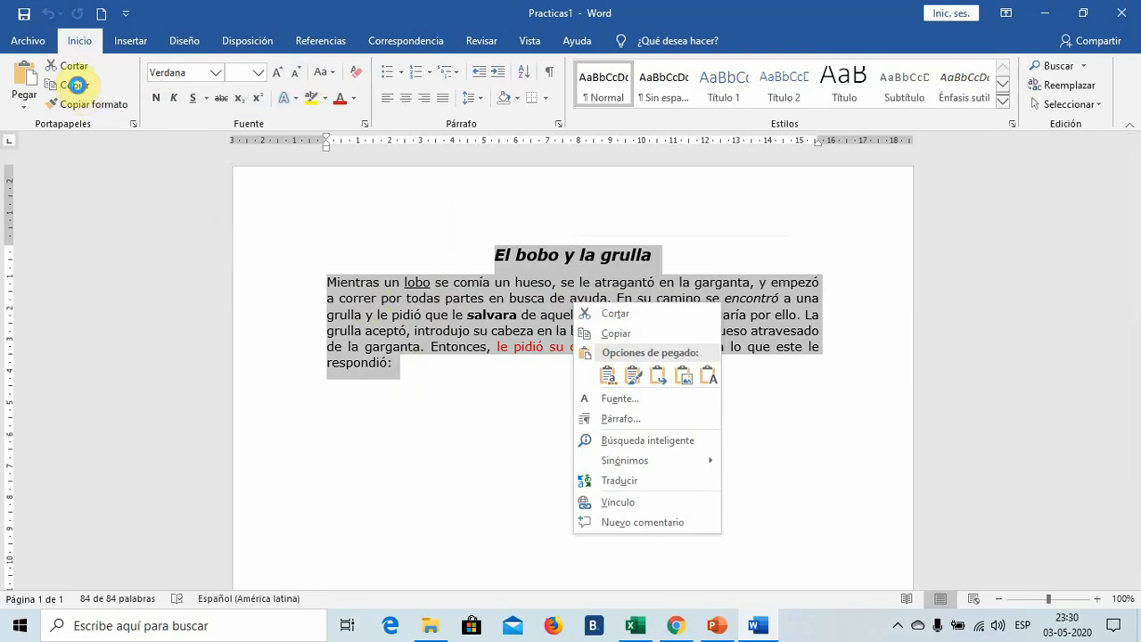
left_click(78, 93)
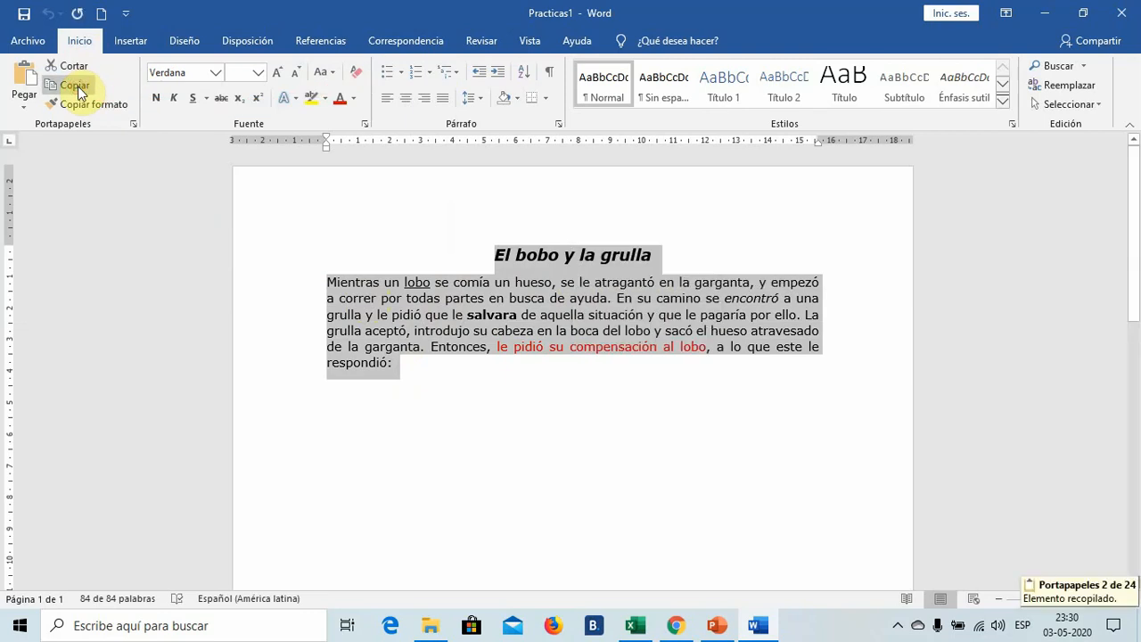
- Remove the Nuevo command from the Quick Access Toolbar and add it back
left_click(129, 15)
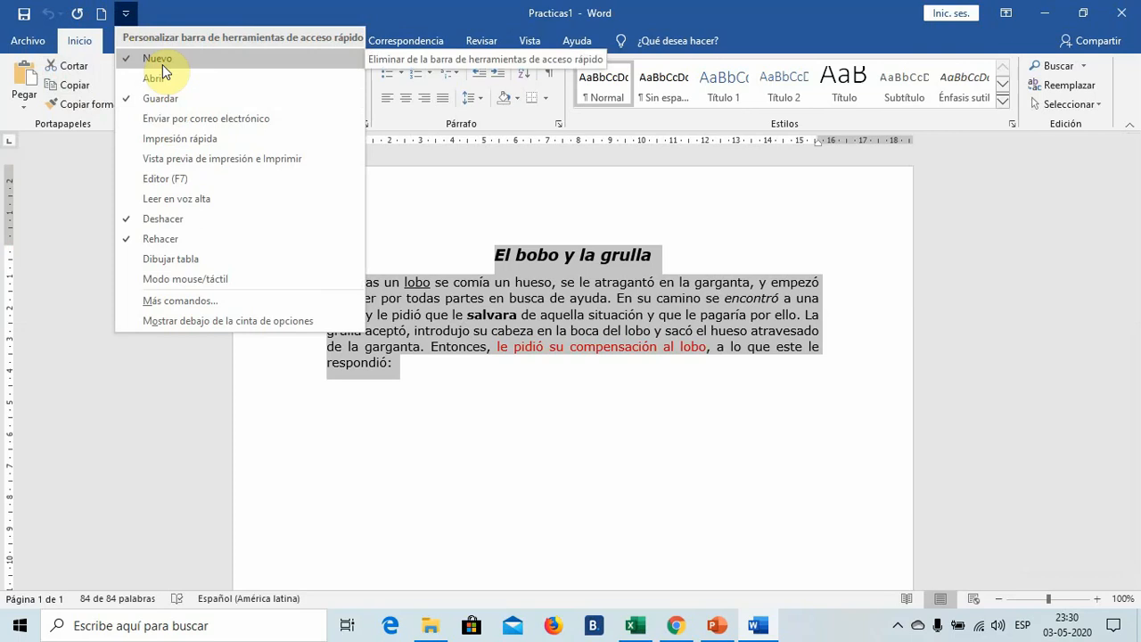
left_click(134, 62)
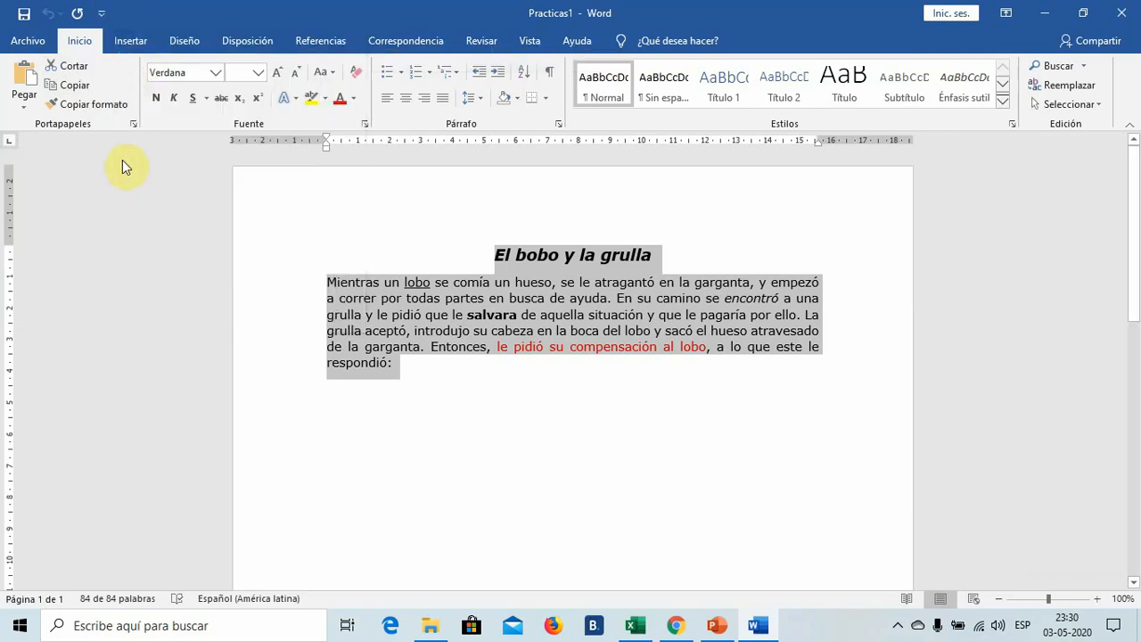
left_click(102, 17)
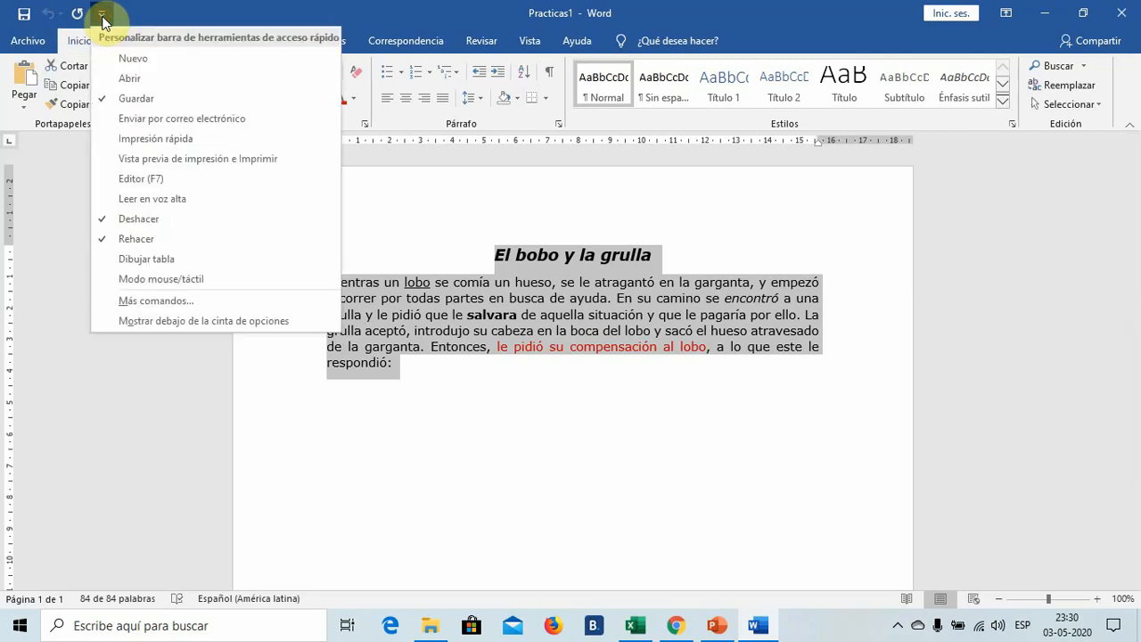
left_click(134, 59)
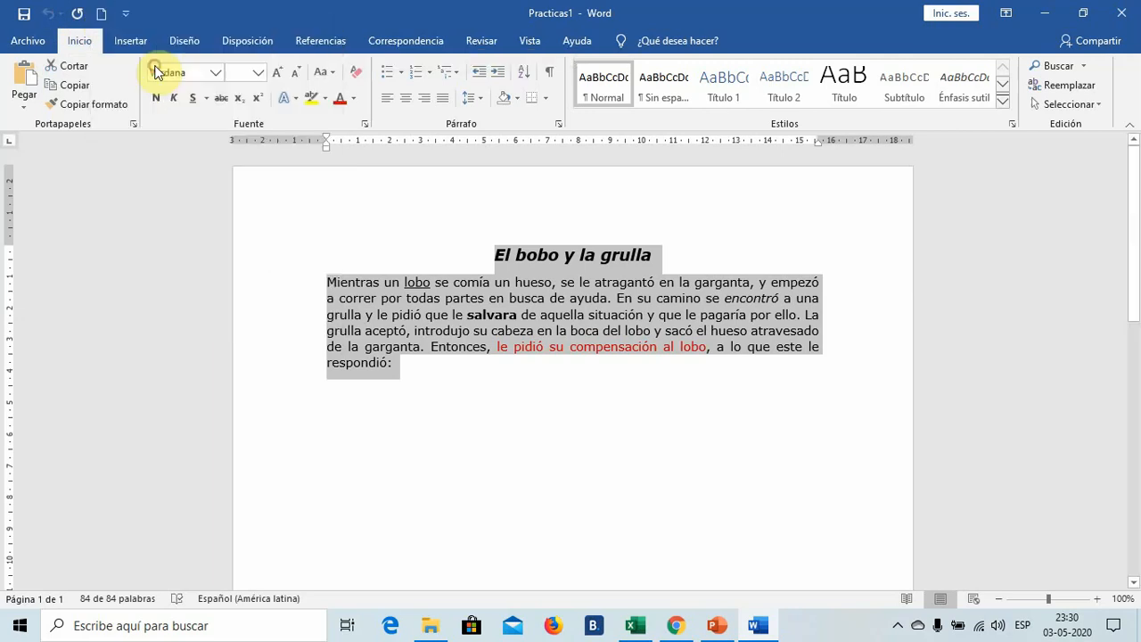
- Create a new blank document and paste the copied story into it, keeping text only
left_click(101, 22)
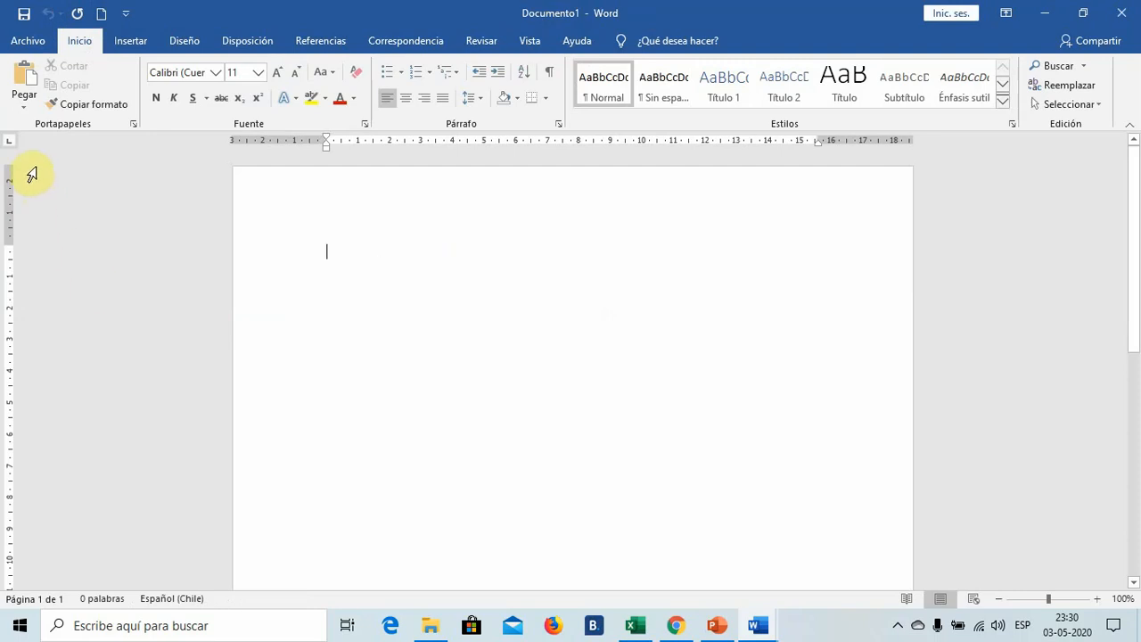
left_click(24, 107)
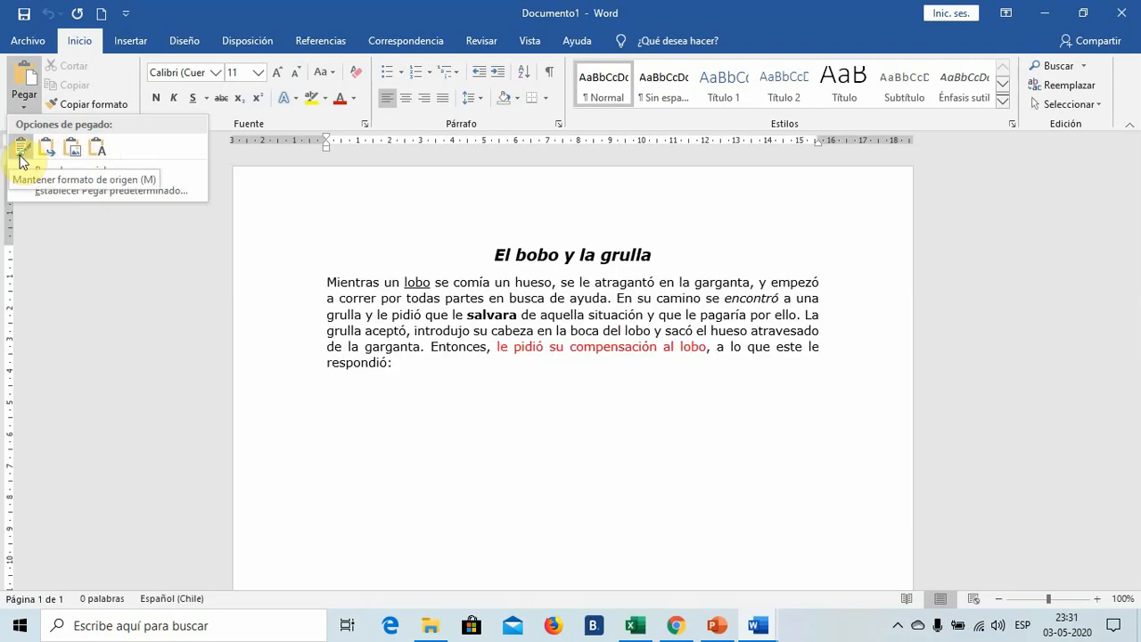
left_click(98, 149)
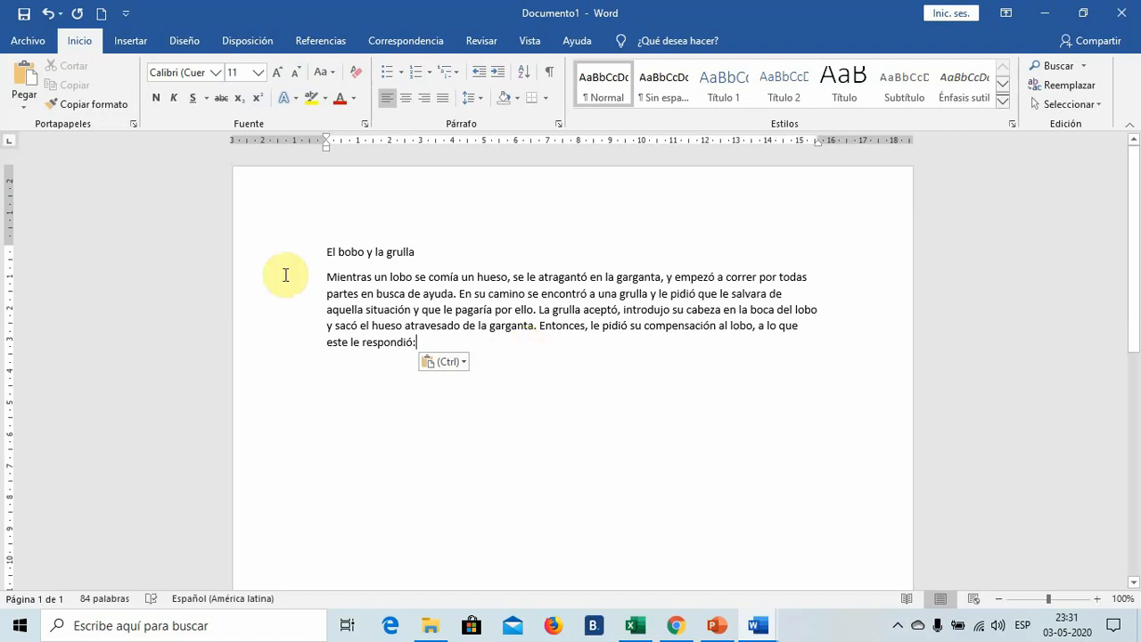
- Start saving the new document and choose the Practicas Word folder on the desktop as its location
left_click(38, 45)
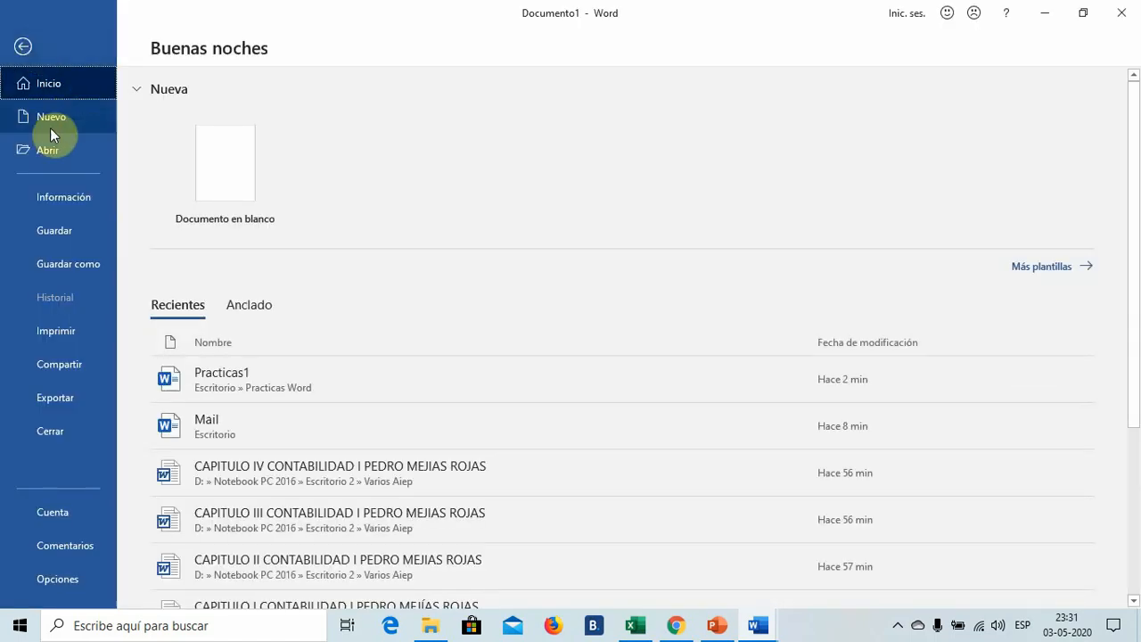
left_click(81, 261)
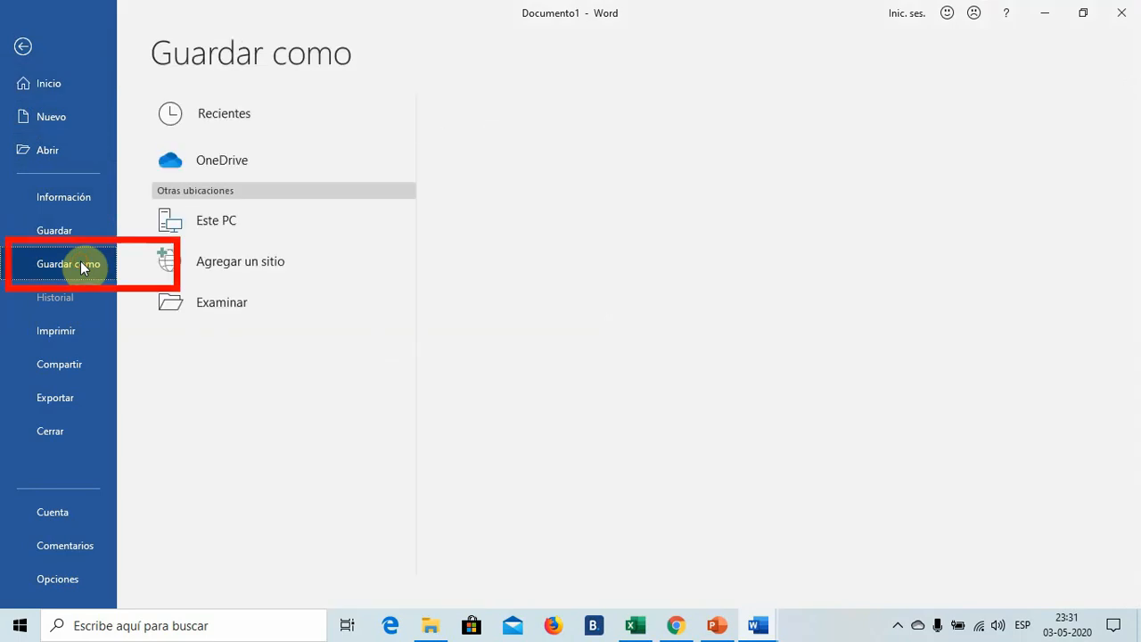
left_click(207, 303)
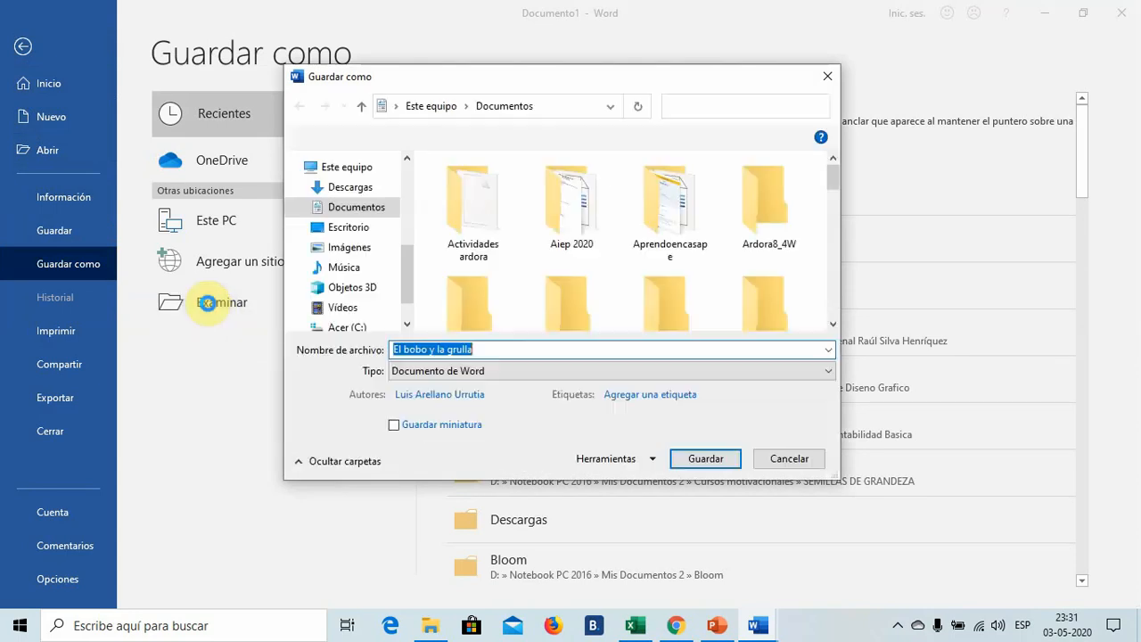
left_click(341, 228)
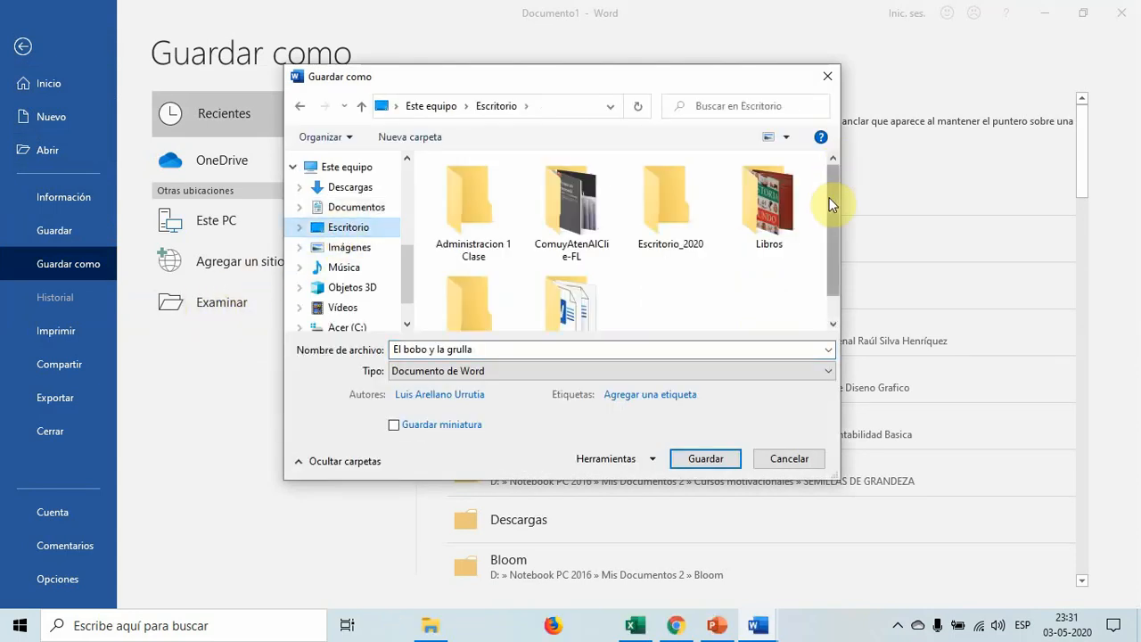
left_click_drag(831, 212, 833, 253)
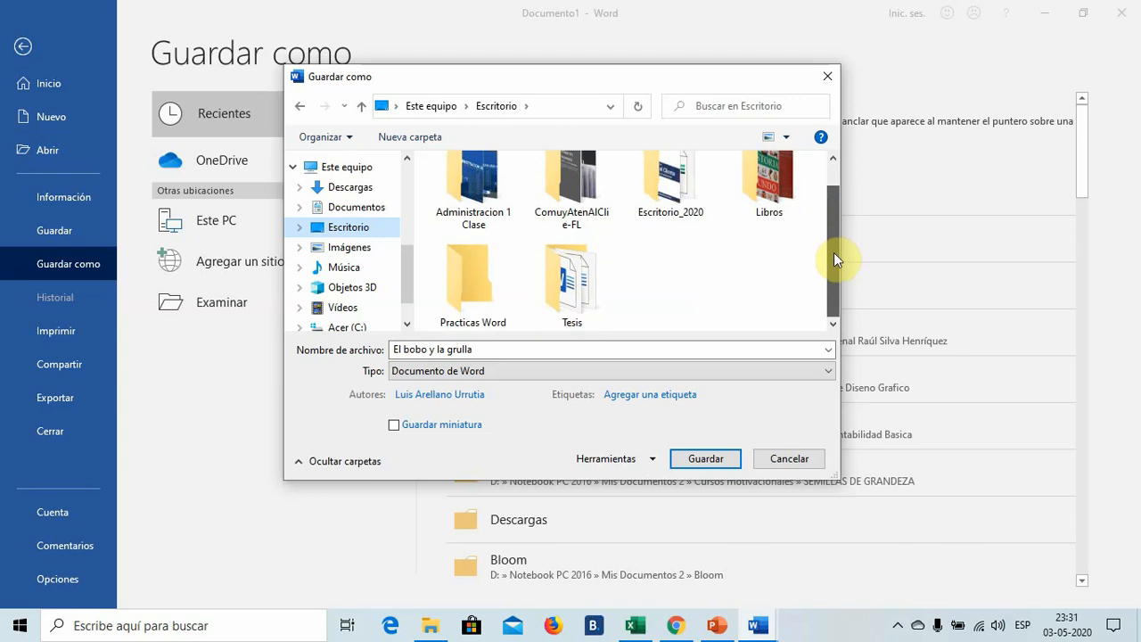
left_click(472, 294)
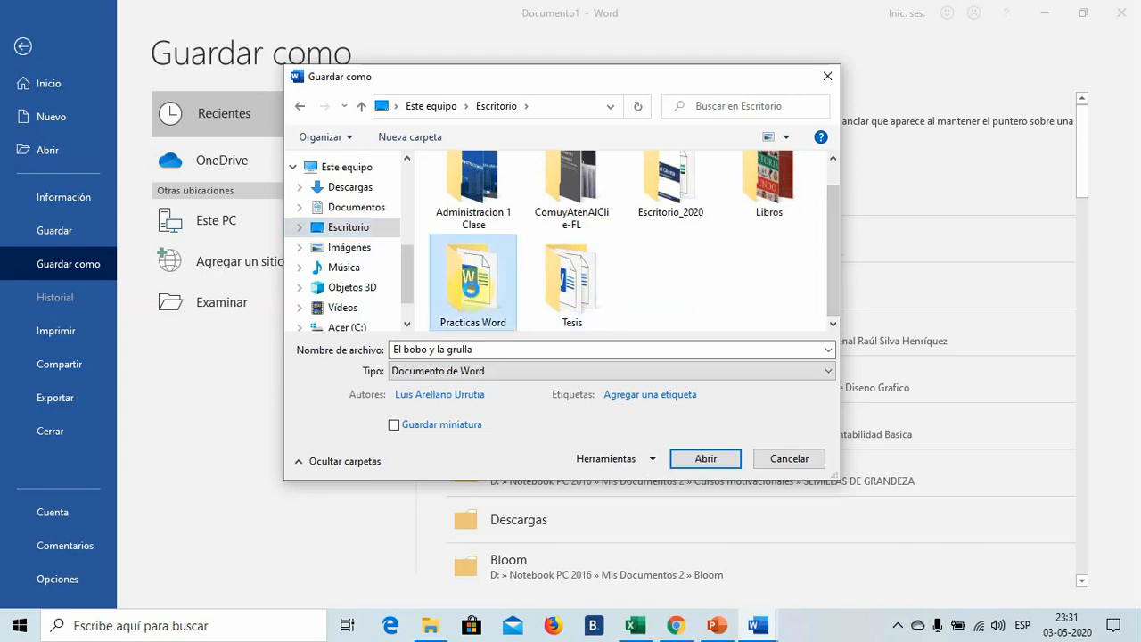
double_click(472, 294)
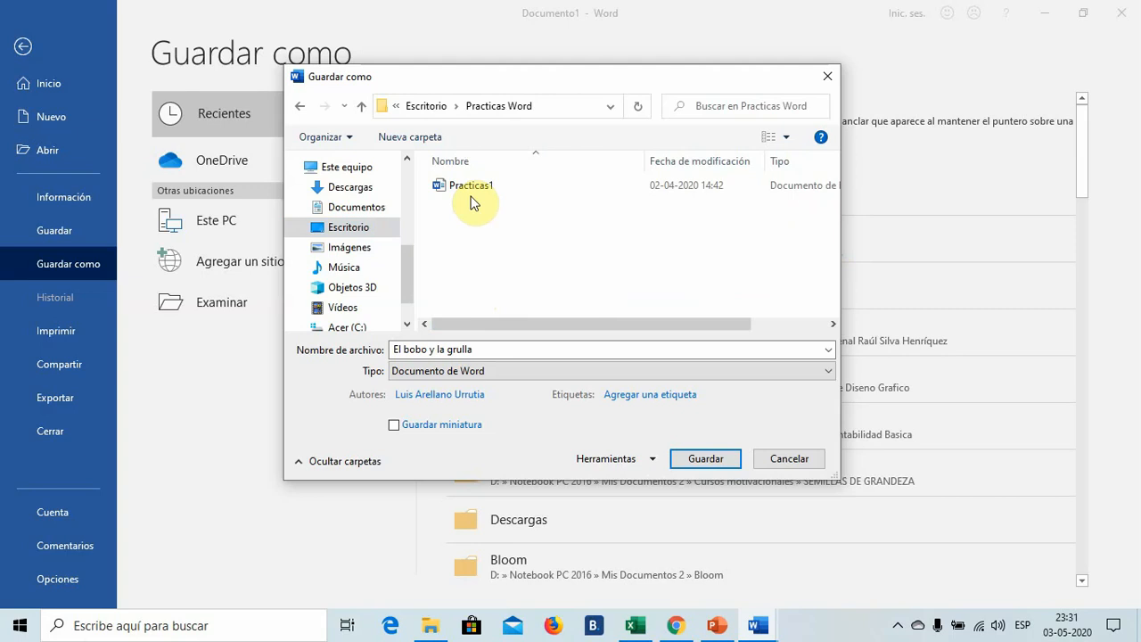
- Name the file Practicas2 and save it as a Word document
left_click(490, 351)
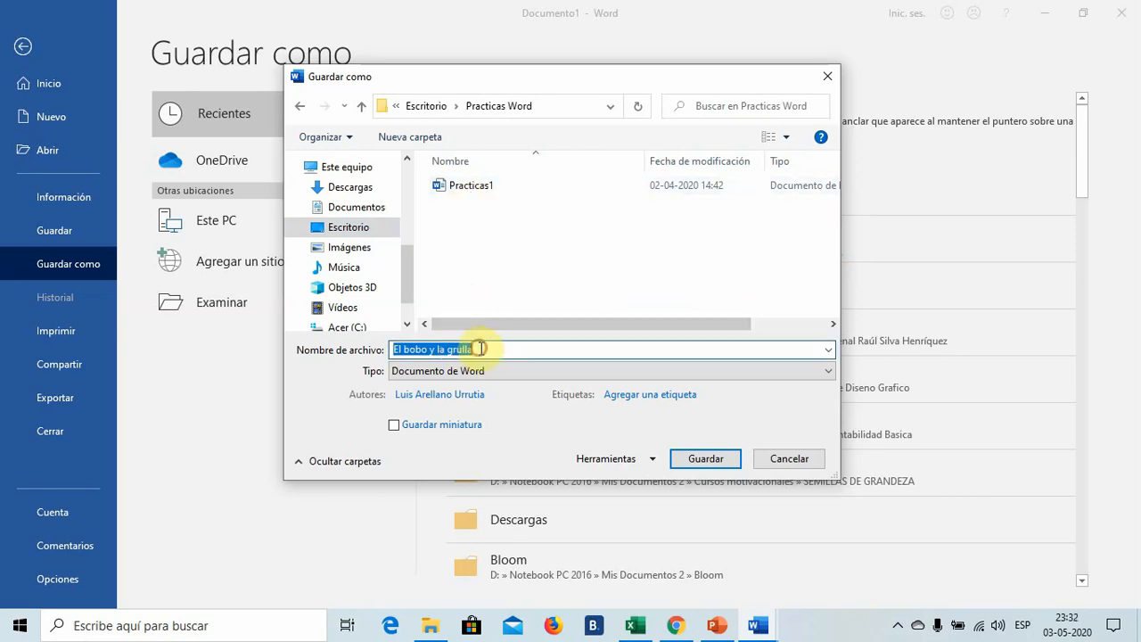
key("BackSpace")
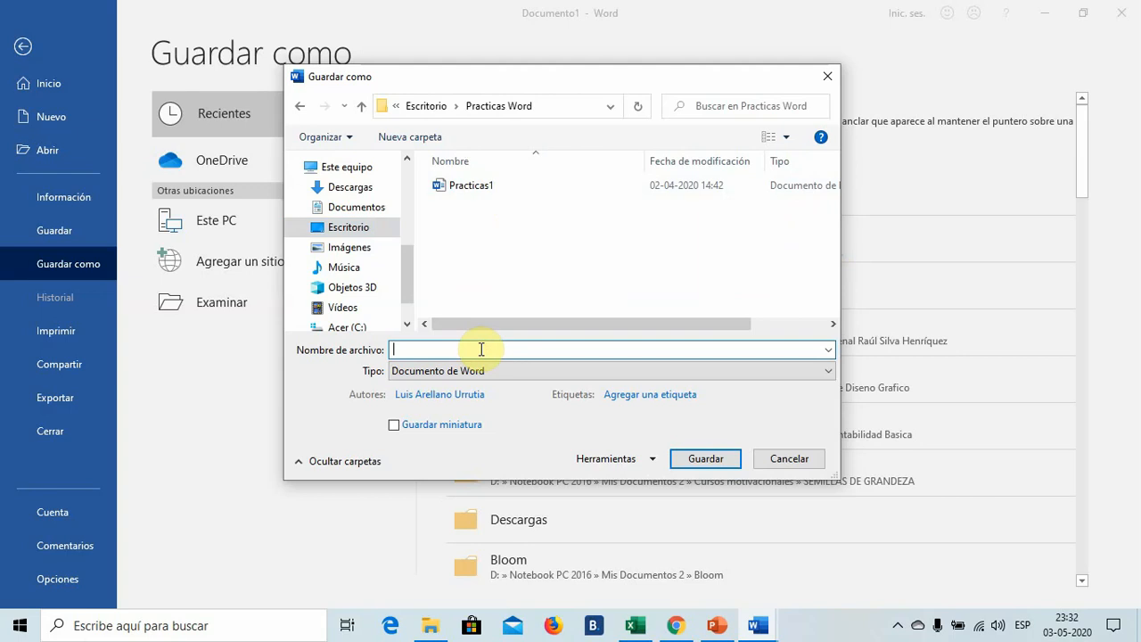
type("Pr")
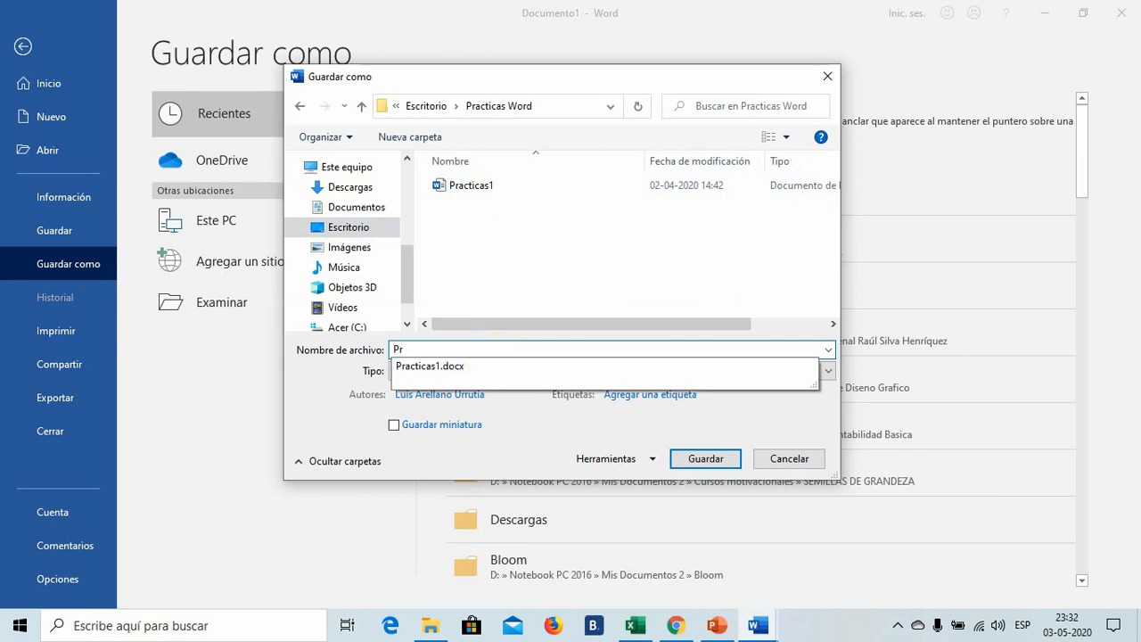
type("acticas2")
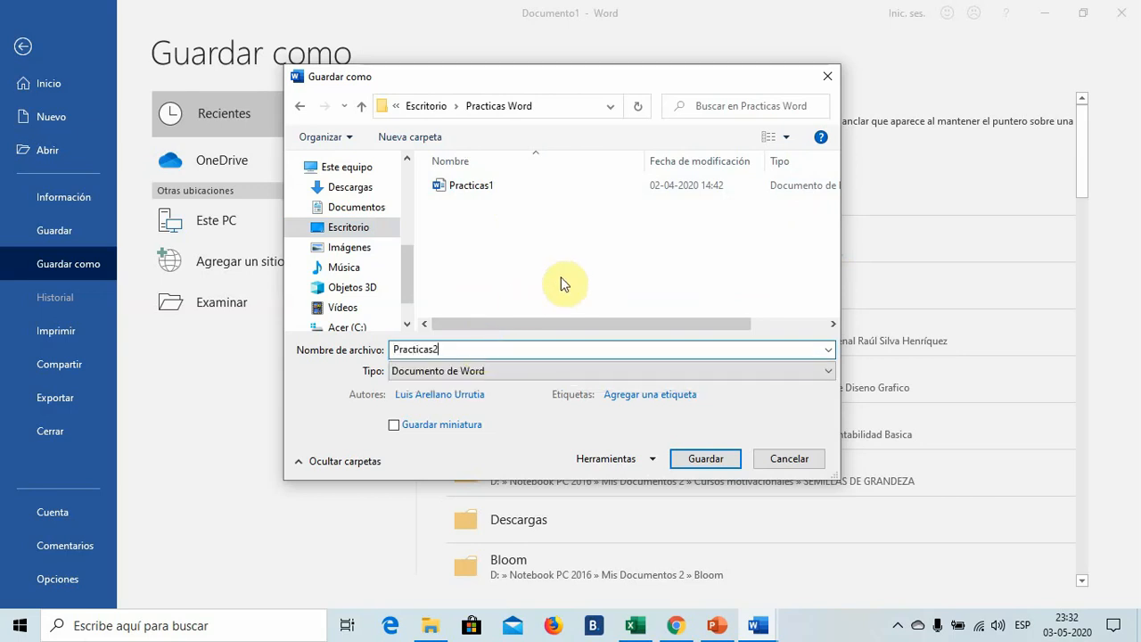
left_click(704, 458)
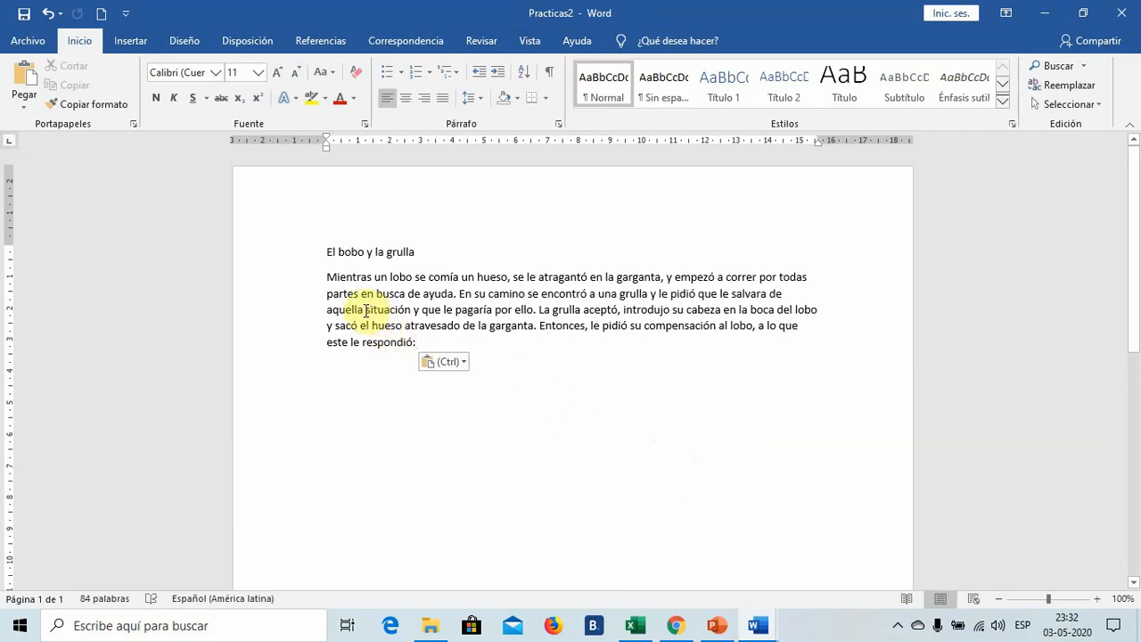
- Apply the Tachado font effect to the phrase "situación y que le pagaría por ello" in the paragraph
left_click_drag(365, 310, 526, 312)
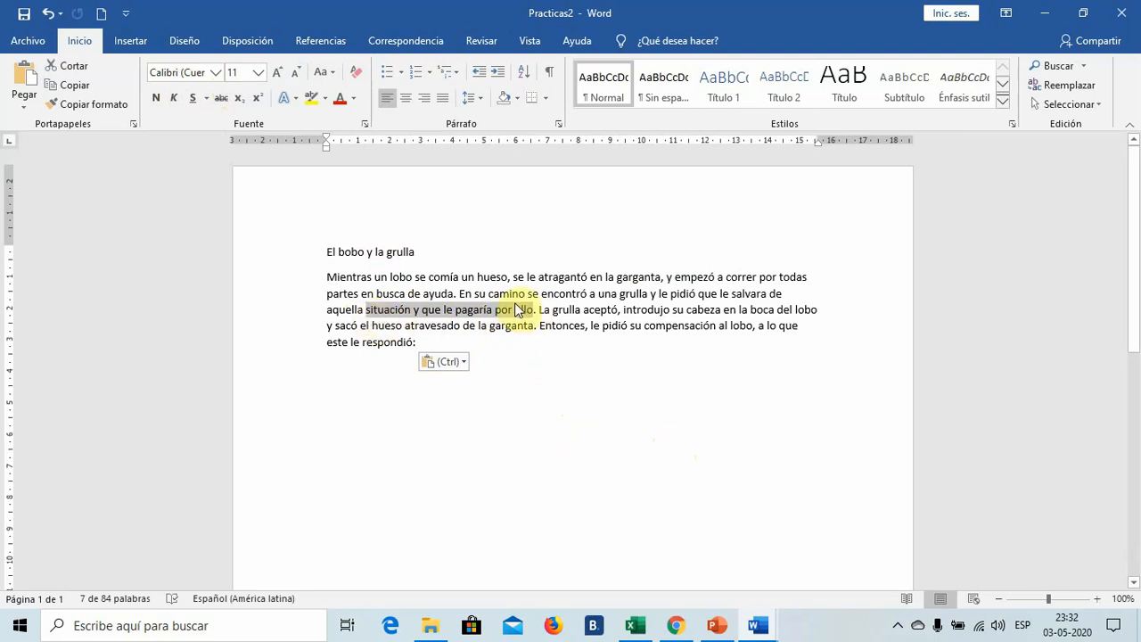
left_click(364, 124)
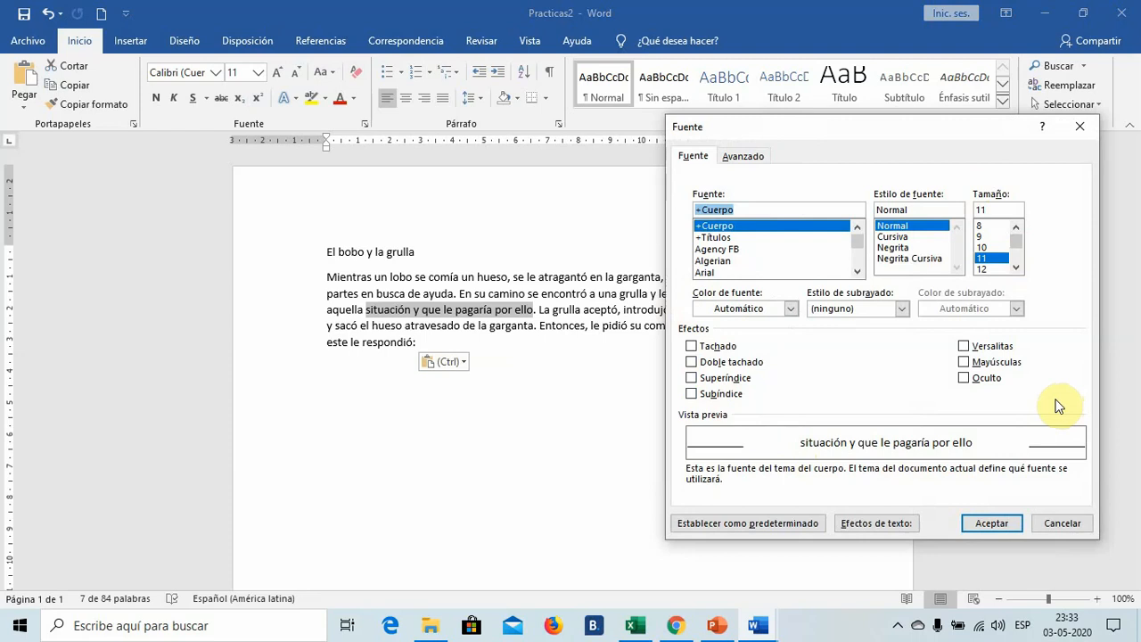
left_click(1078, 132)
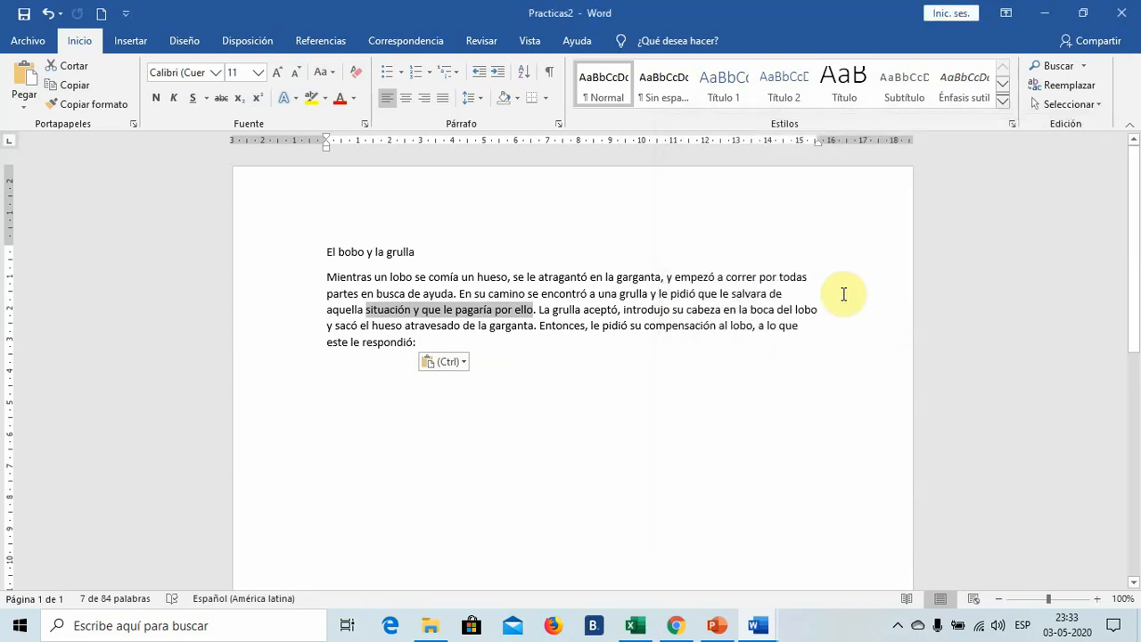
key("ctrl+m")
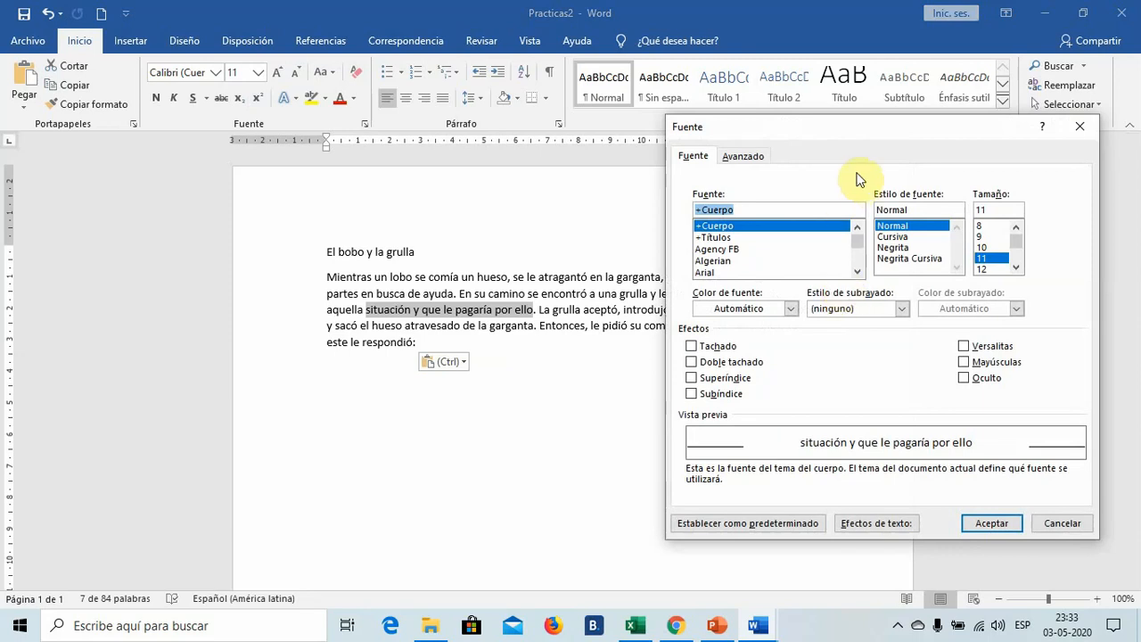
left_click_drag(927, 132, 894, 146)
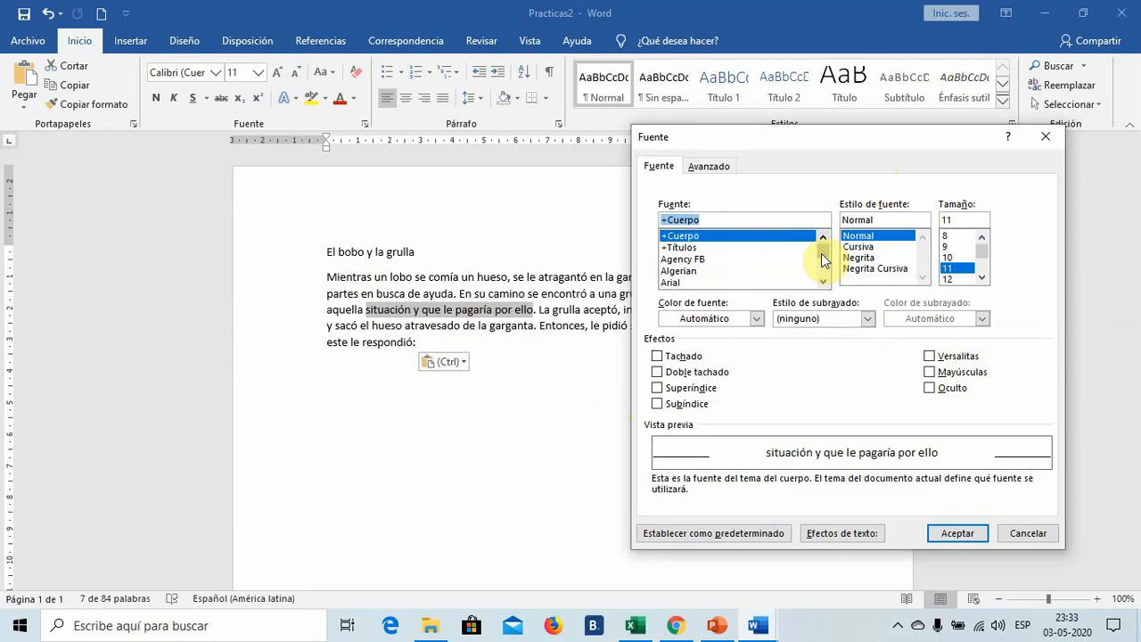
mouse_move(822, 260)
left_mouse_down()
mouse_move(827, 279)
mouse_move(827, 259)
left_mouse_up()
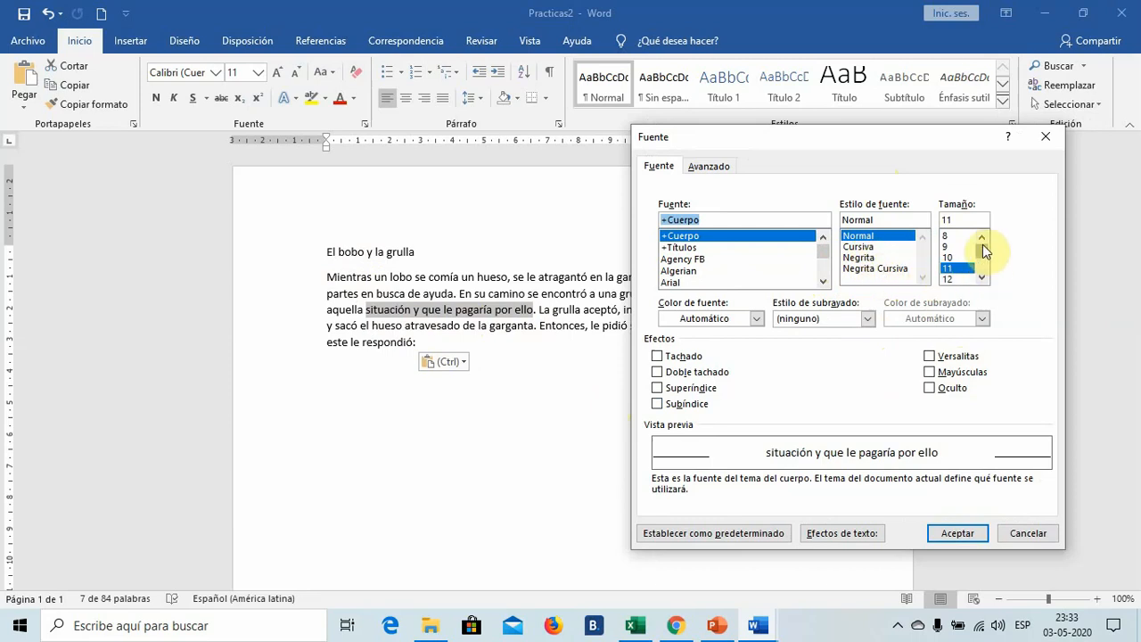
left_click_drag(985, 252, 982, 252)
left_click(657, 356)
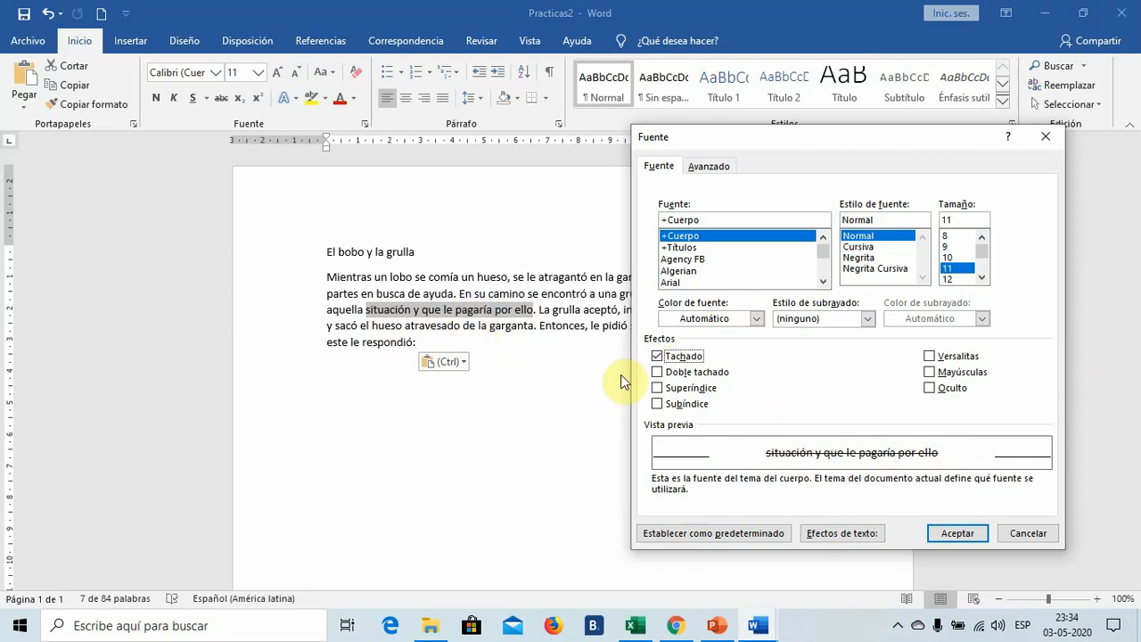
left_click(956, 534)
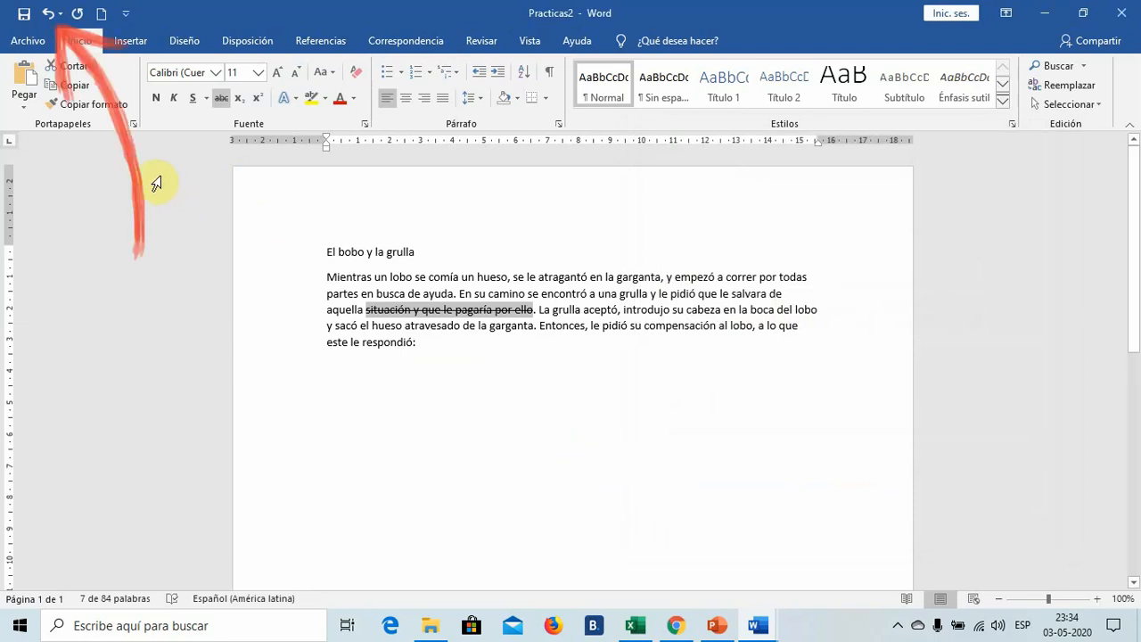
- Undo the Tachado effect on "situación y que le pagaría por ello" and apply Doble tachado to that phrase instead
left_click(48, 14)
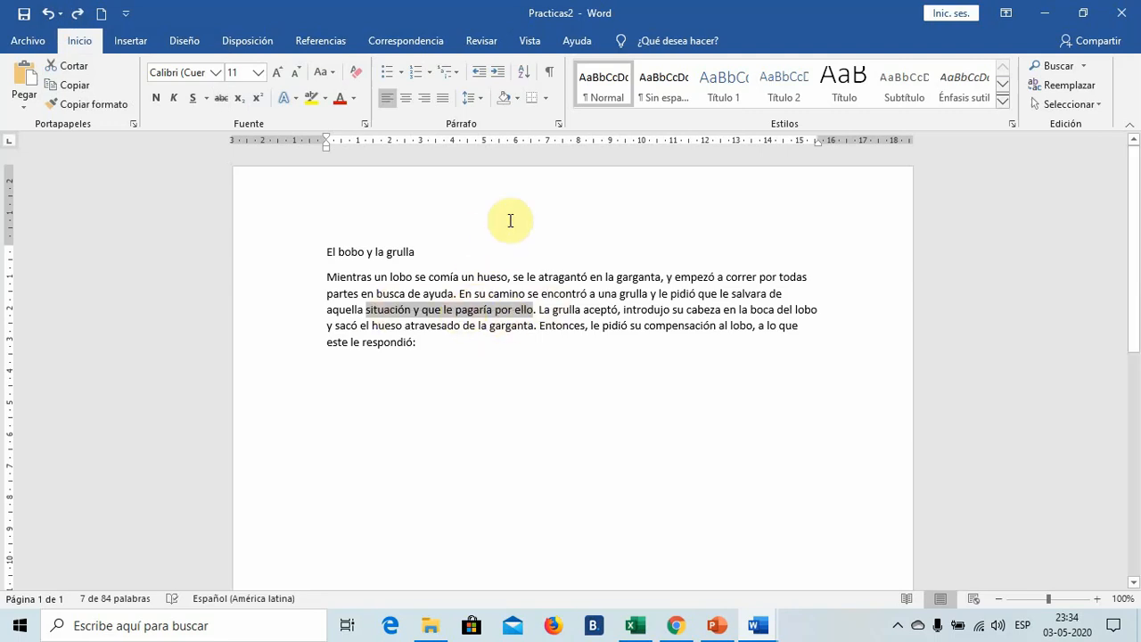
left_click(365, 123)
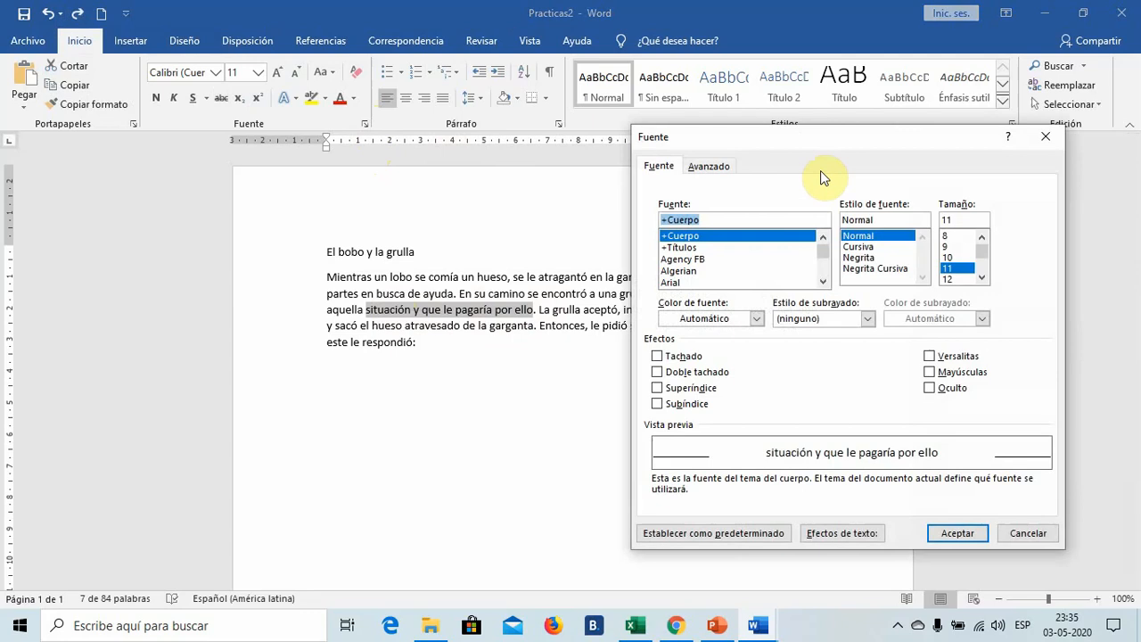
left_click(658, 373)
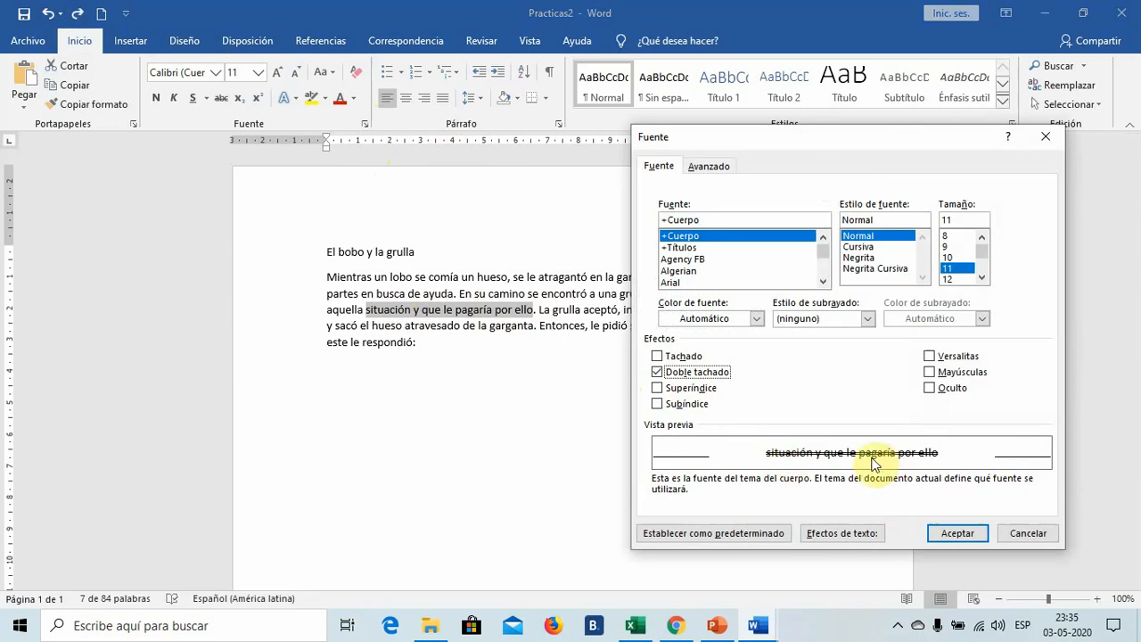
left_click(955, 533)
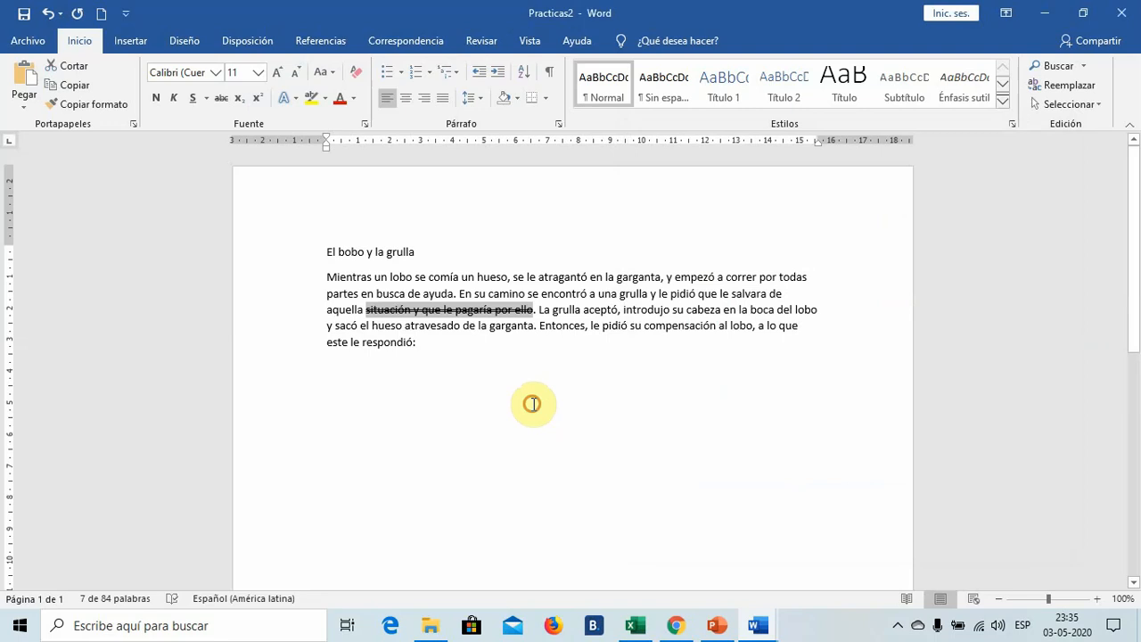
left_click(533, 404)
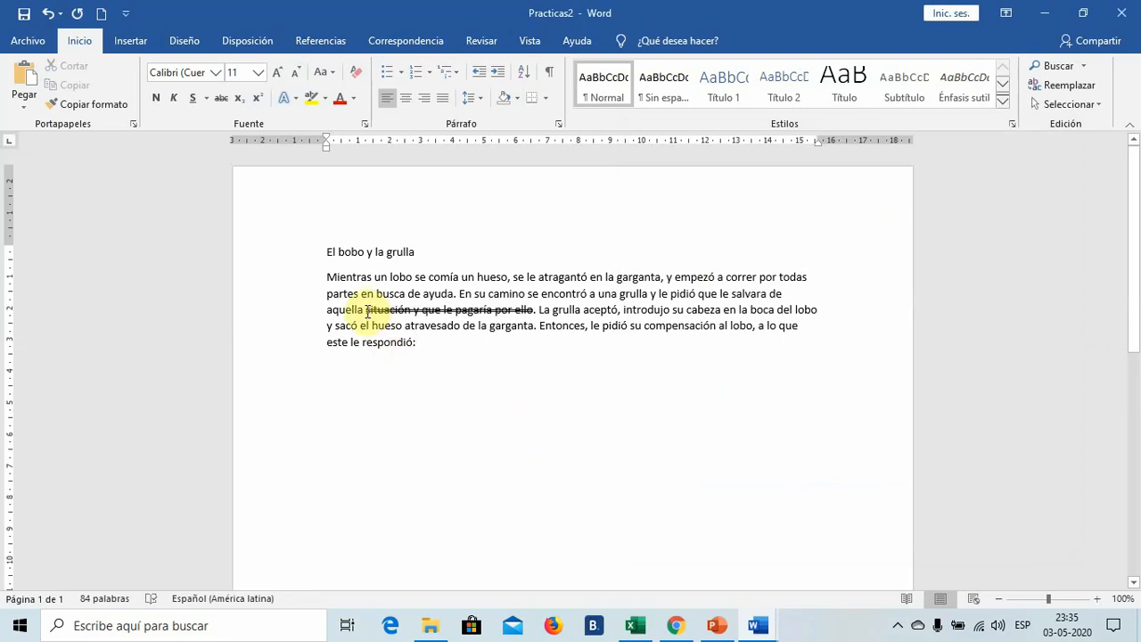
left_click_drag(365, 312, 533, 309)
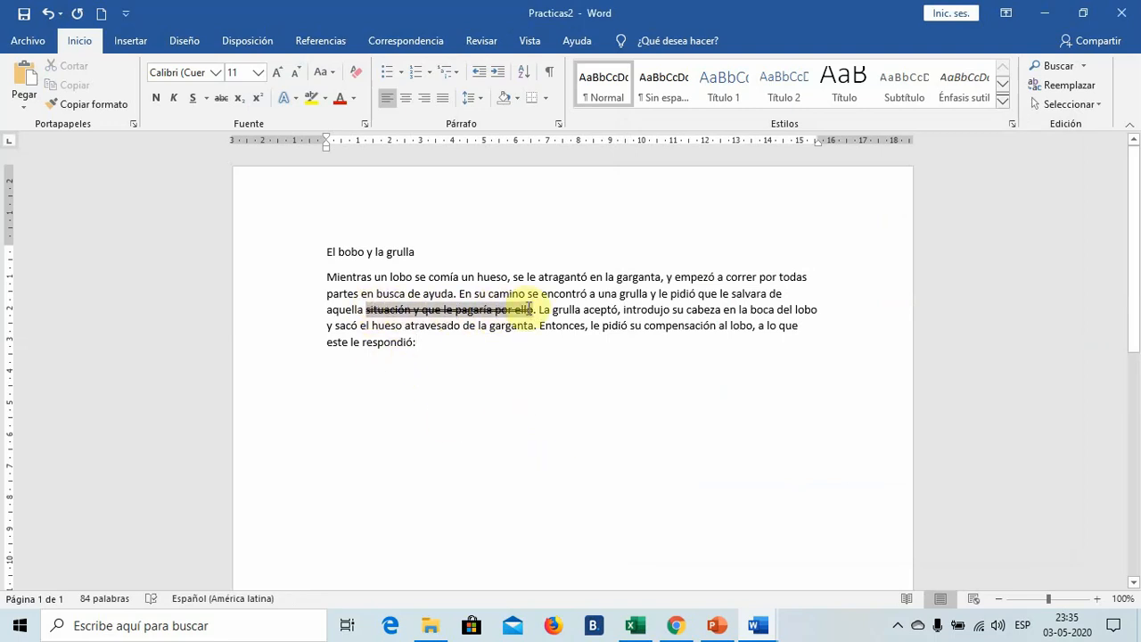
left_click(364, 123)
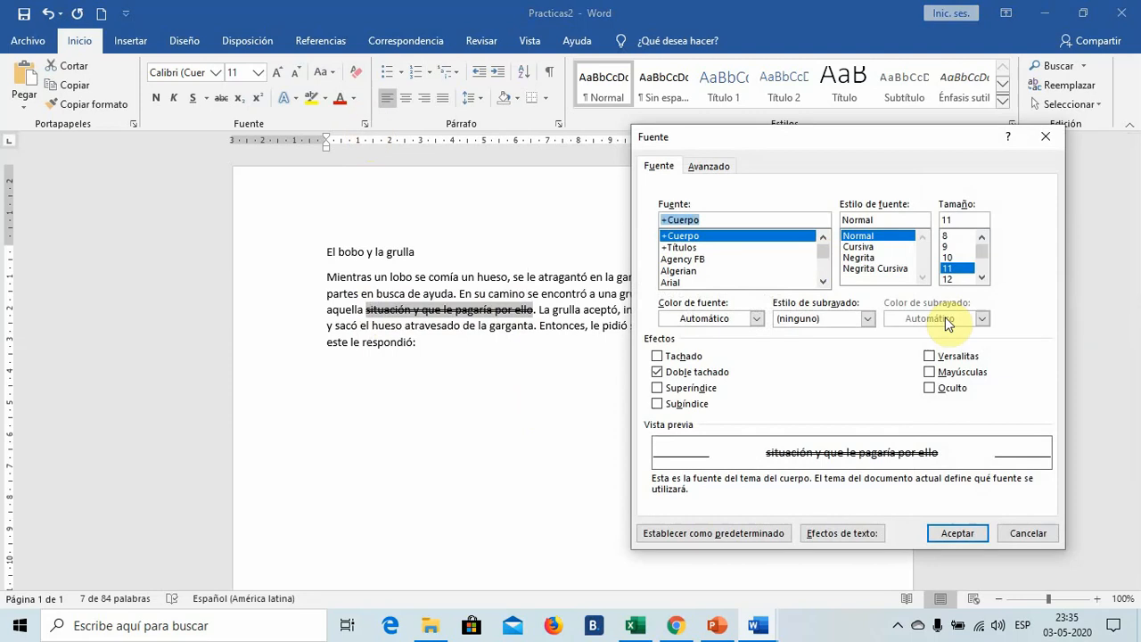
left_click(657, 373)
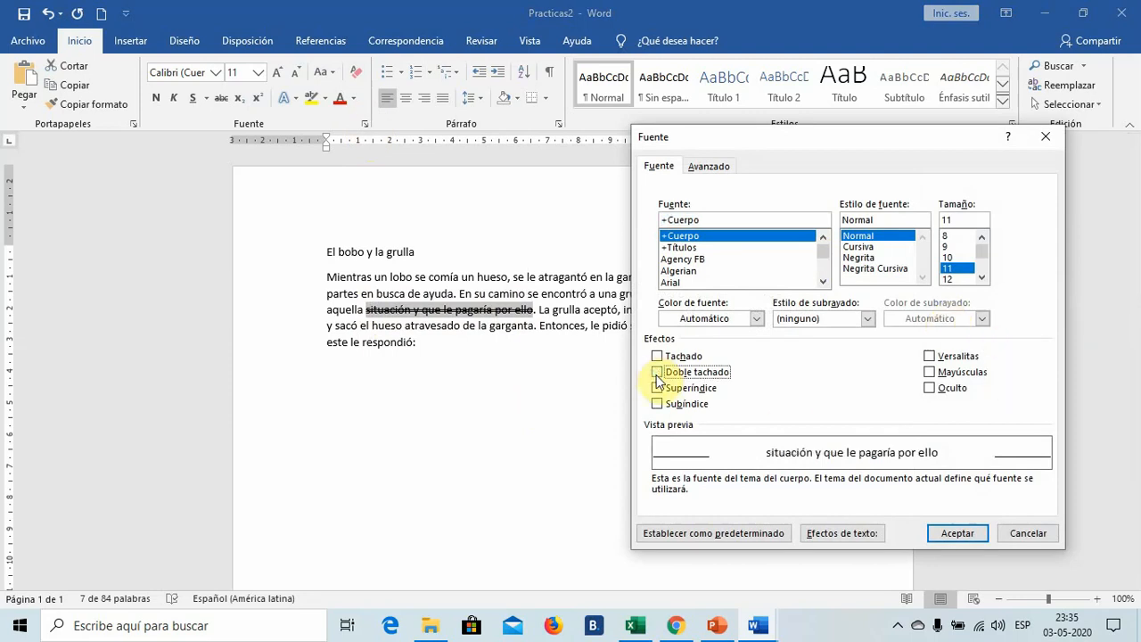
left_click(658, 389)
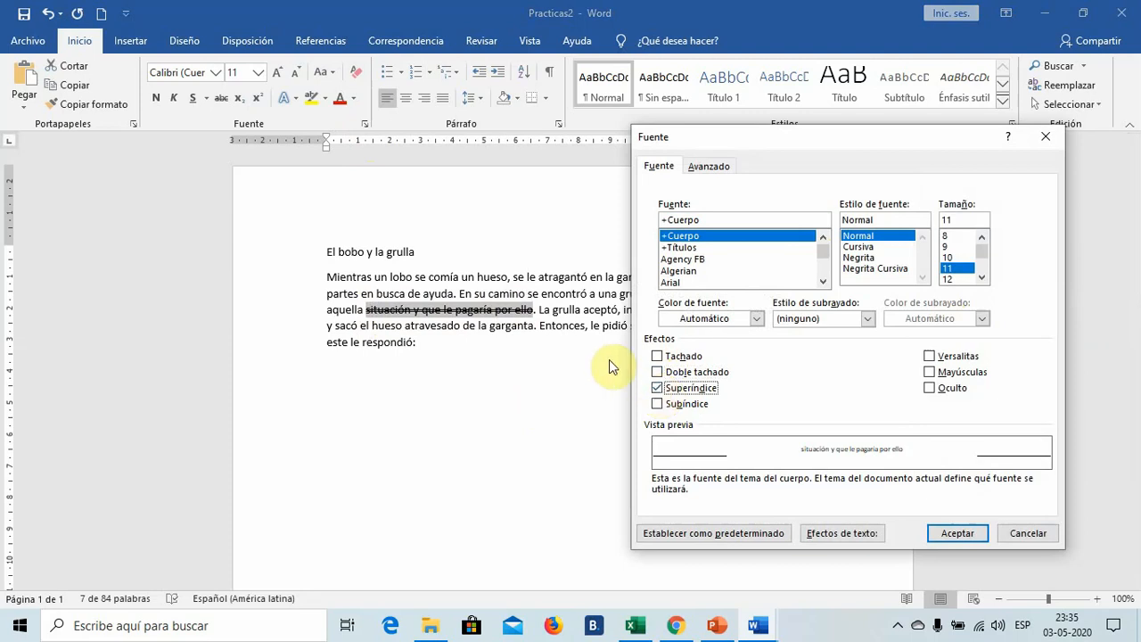
left_click(658, 372)
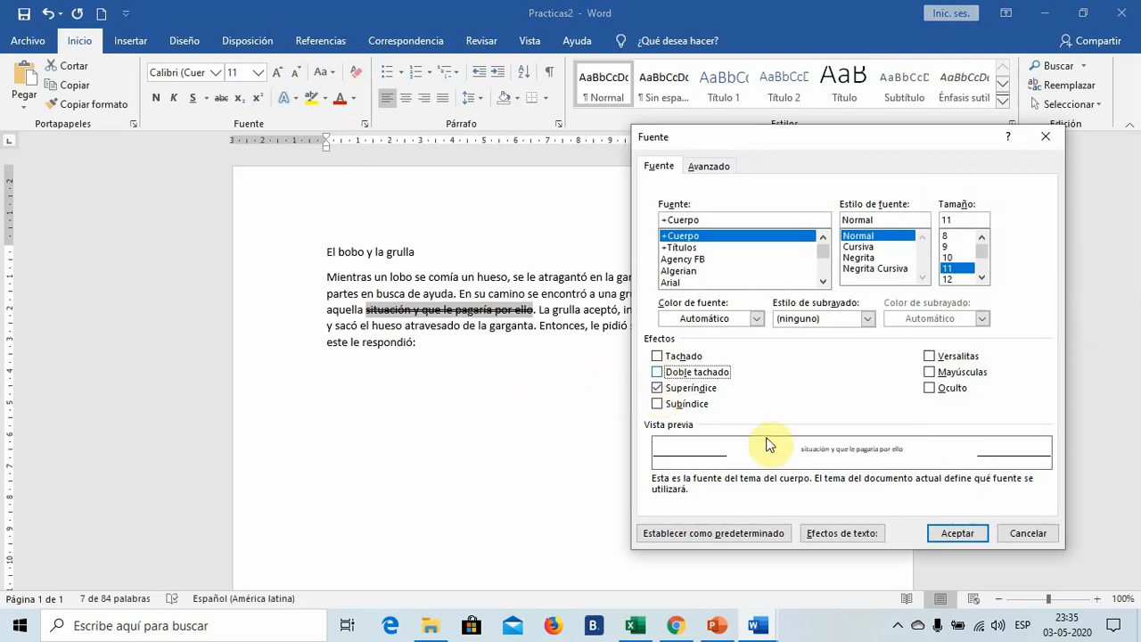
left_click(1040, 534)
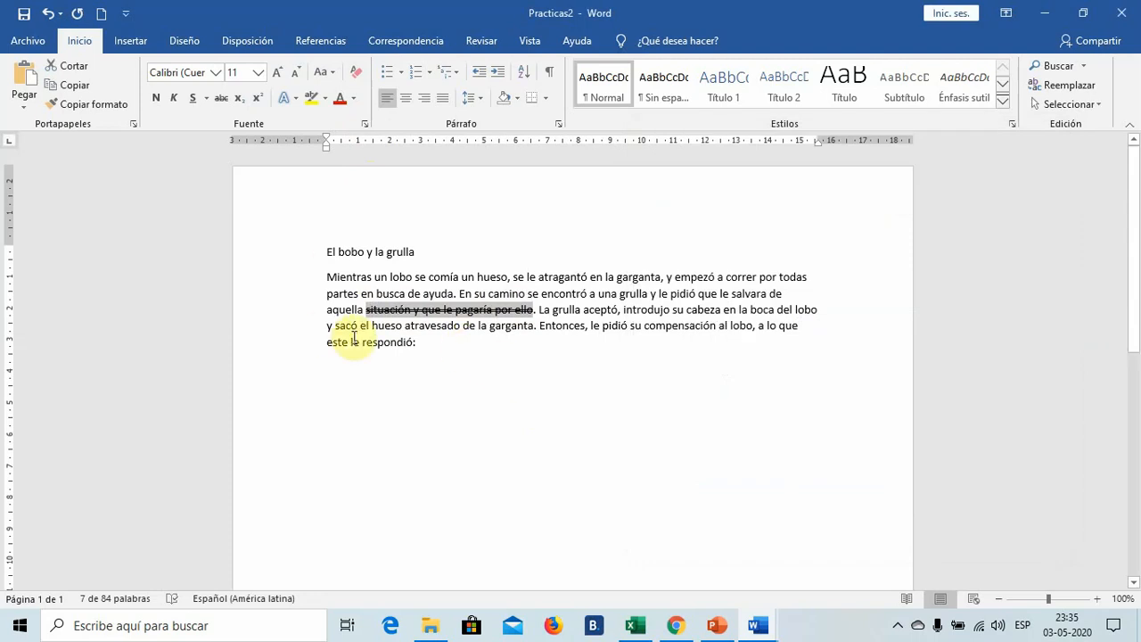
- Undo the Doble tachado effect and preview Superíndice and Subíndice on the phrase in the font settings, leaving both off
left_click(48, 14)
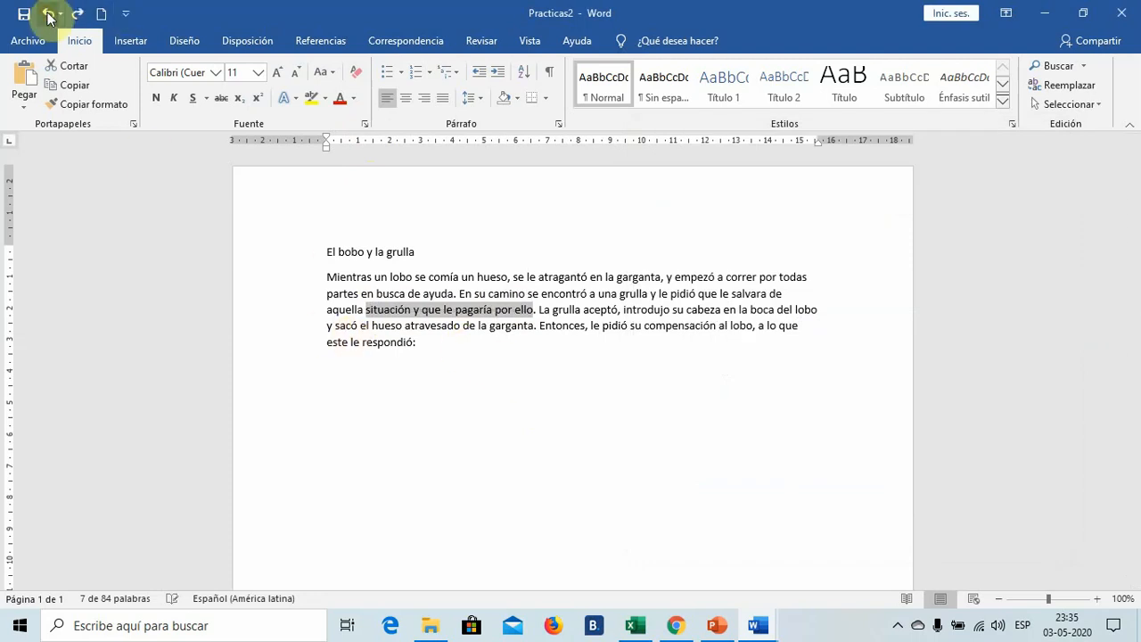
left_click(364, 123)
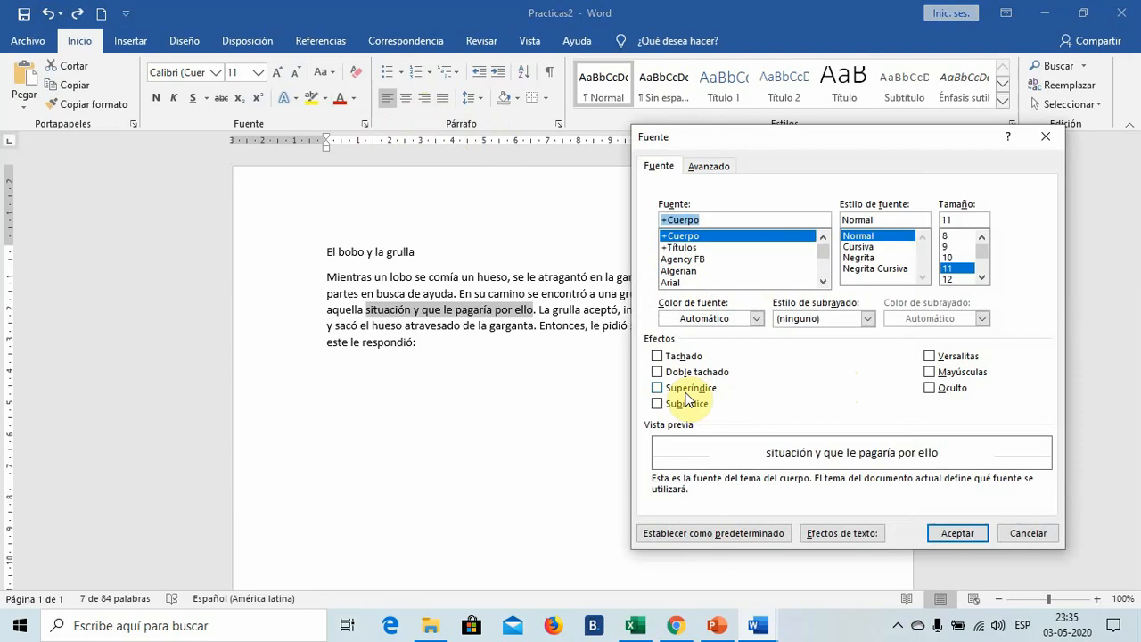
left_click(686, 390)
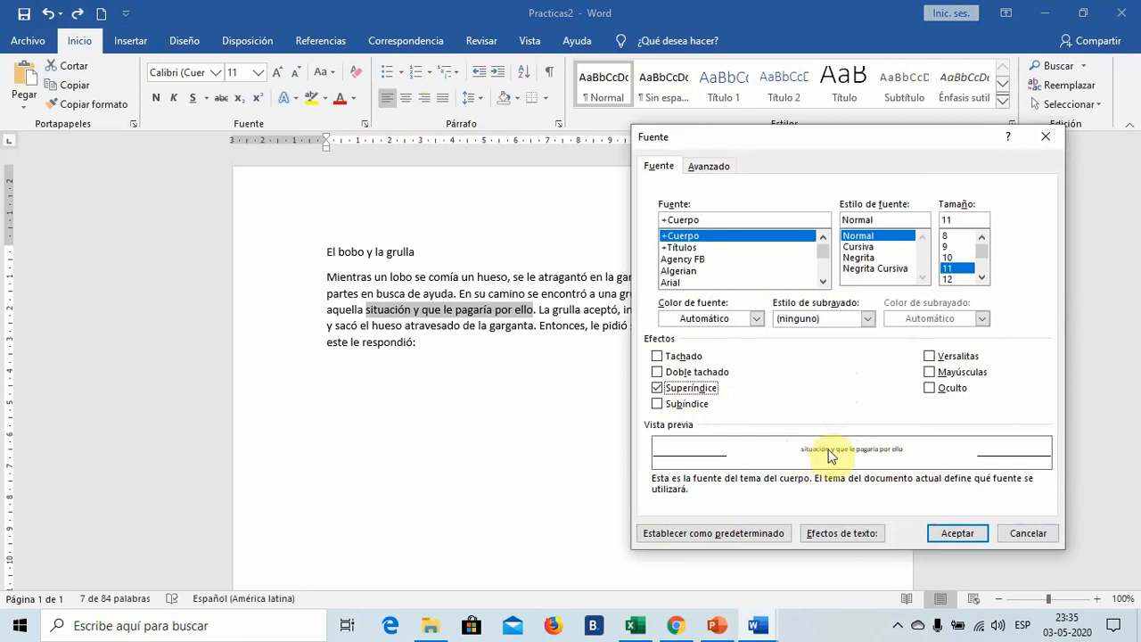
left_click(659, 388)
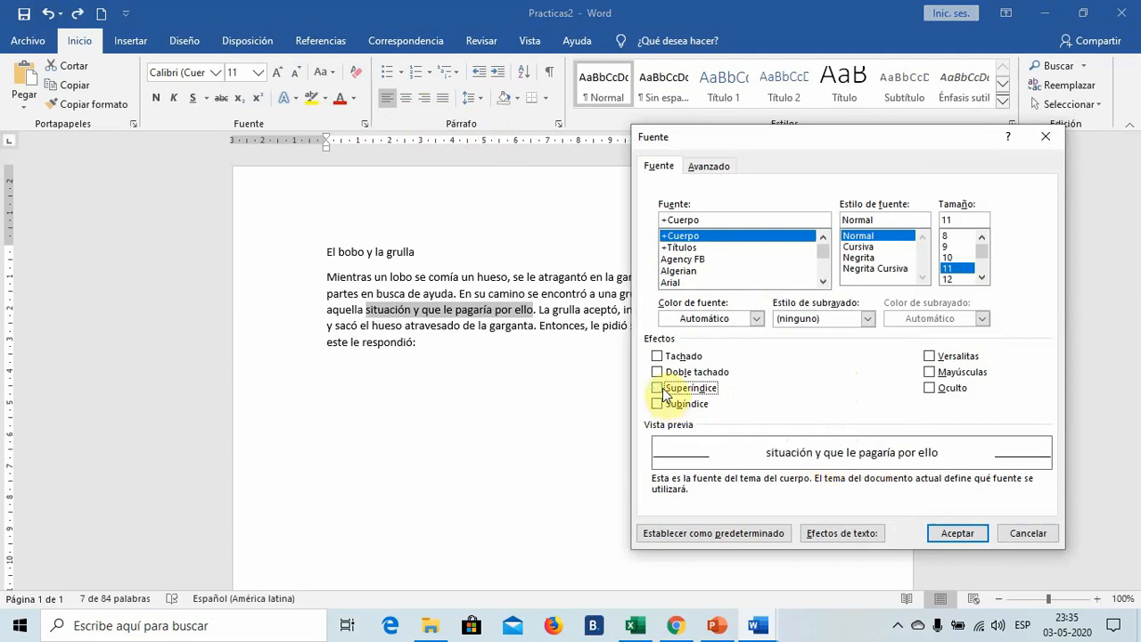
left_click(658, 404)
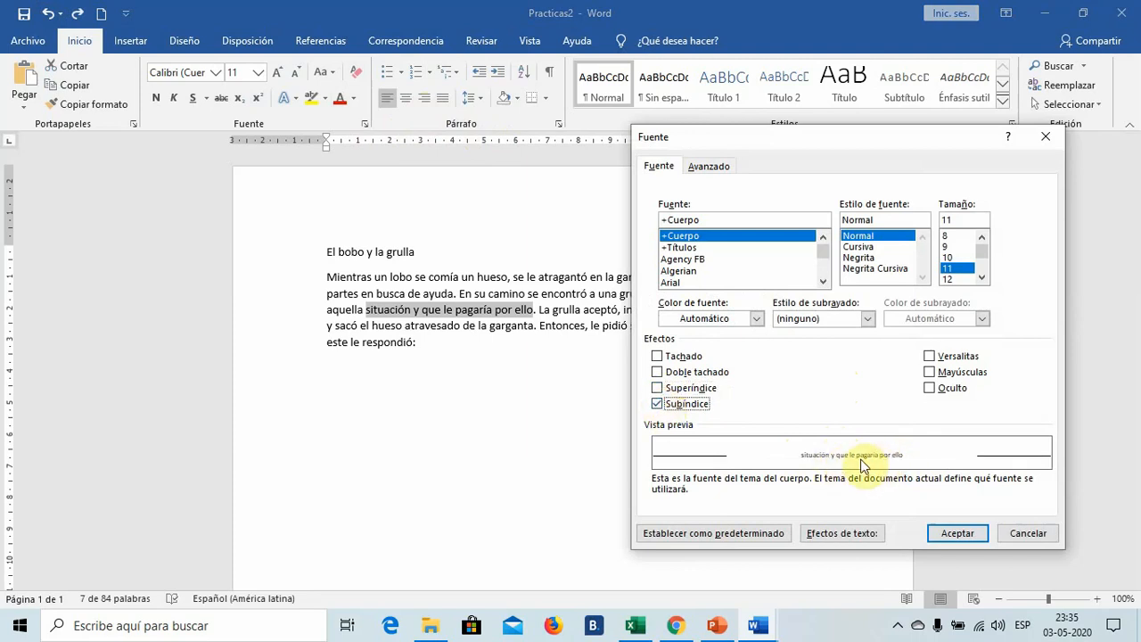
left_click(658, 405)
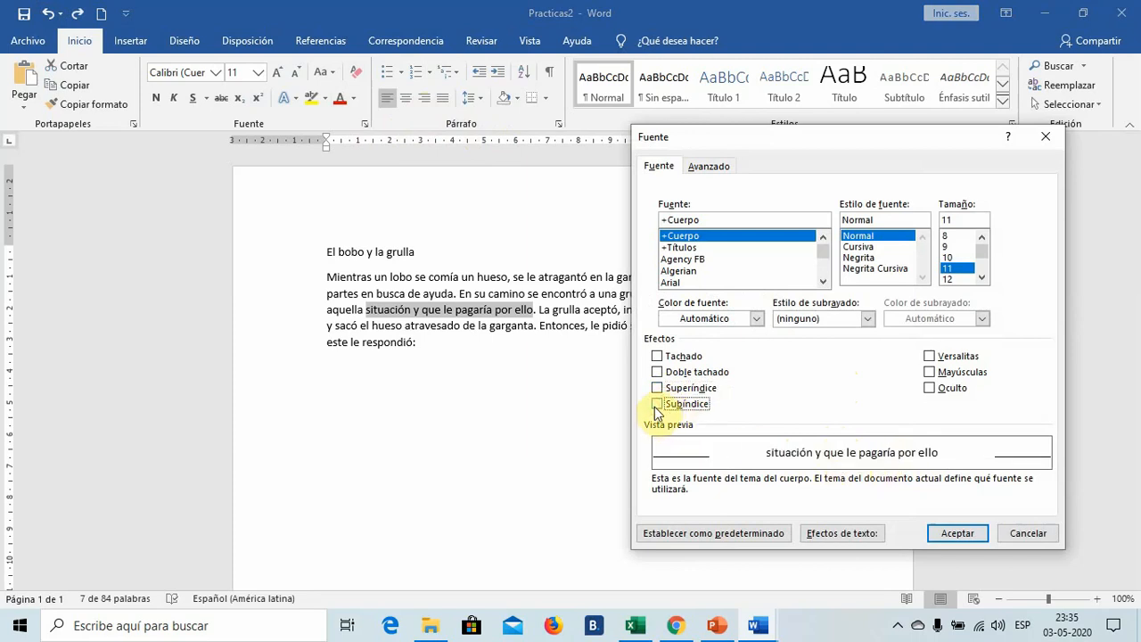
- Apply the Versalitas effect to the phrase "situación y que le pagaría por ello" and turn it off again
left_click(930, 356)
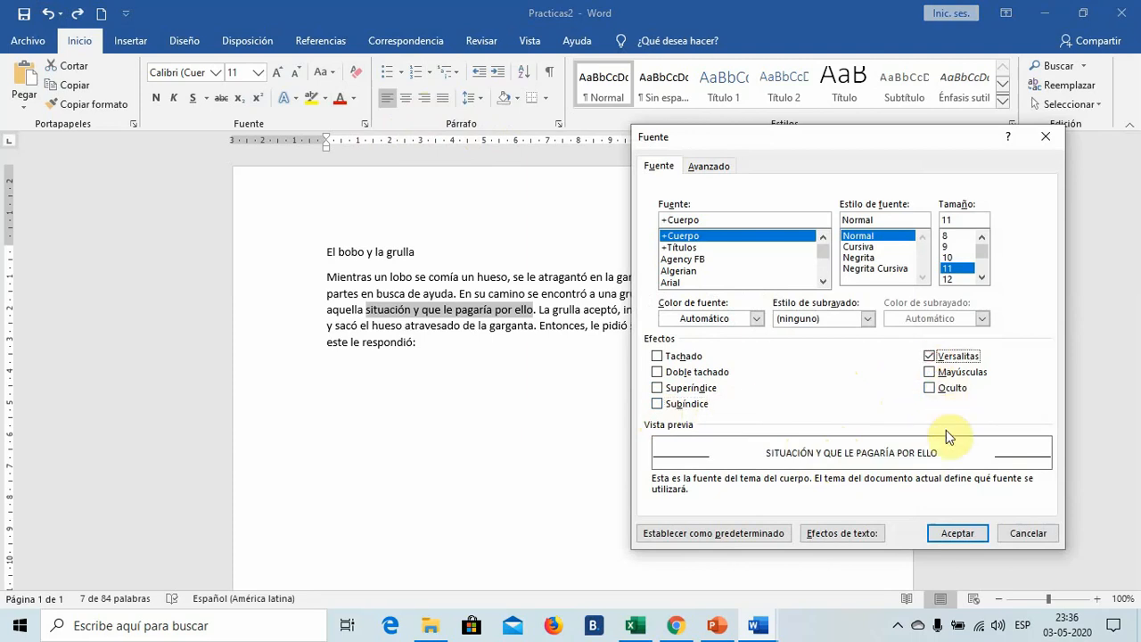
left_click(956, 533)
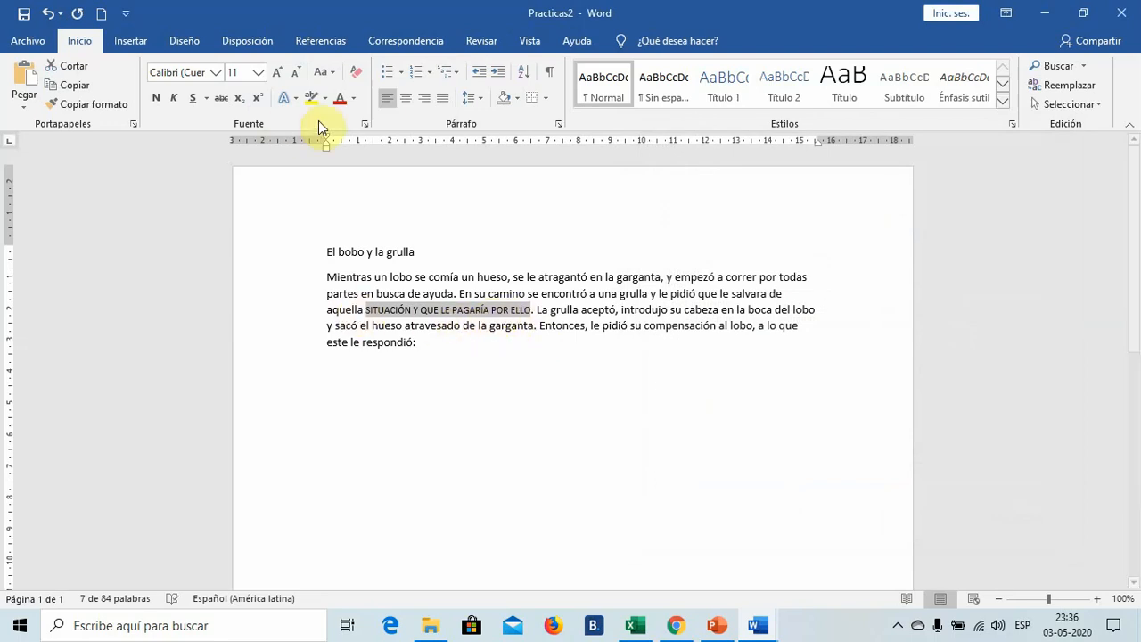
left_click(365, 124)
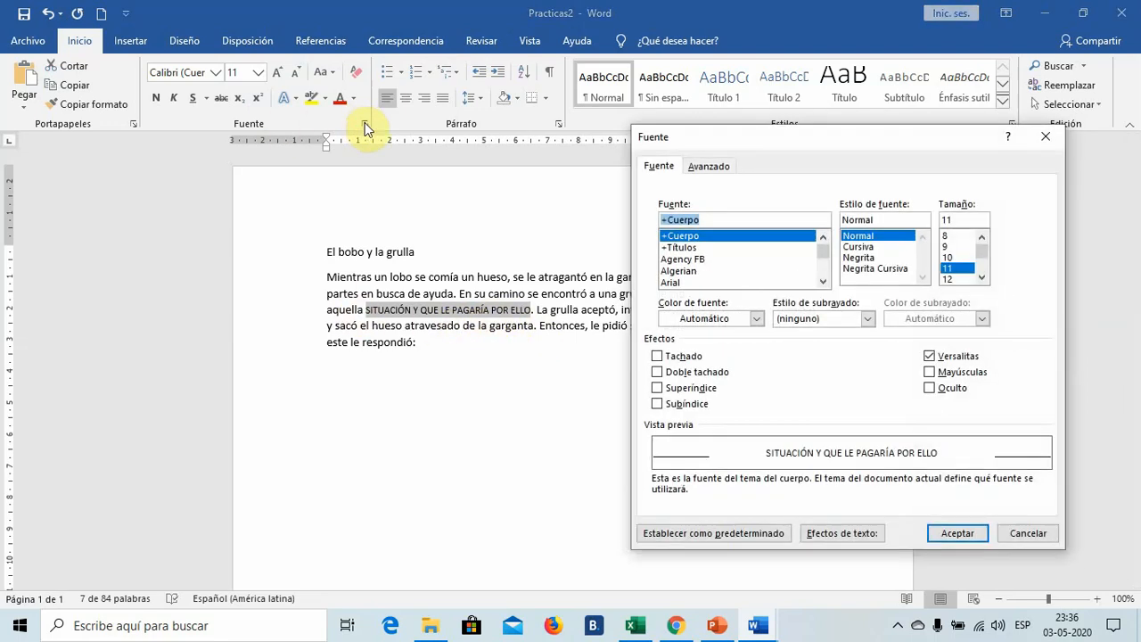
left_click(930, 357)
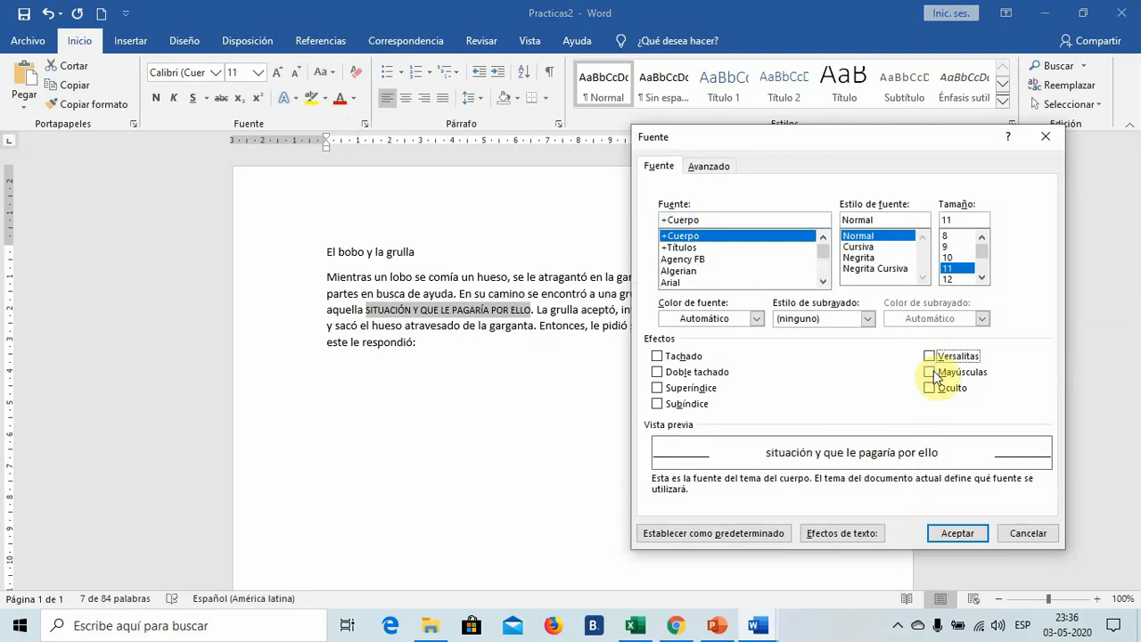
left_click(952, 532)
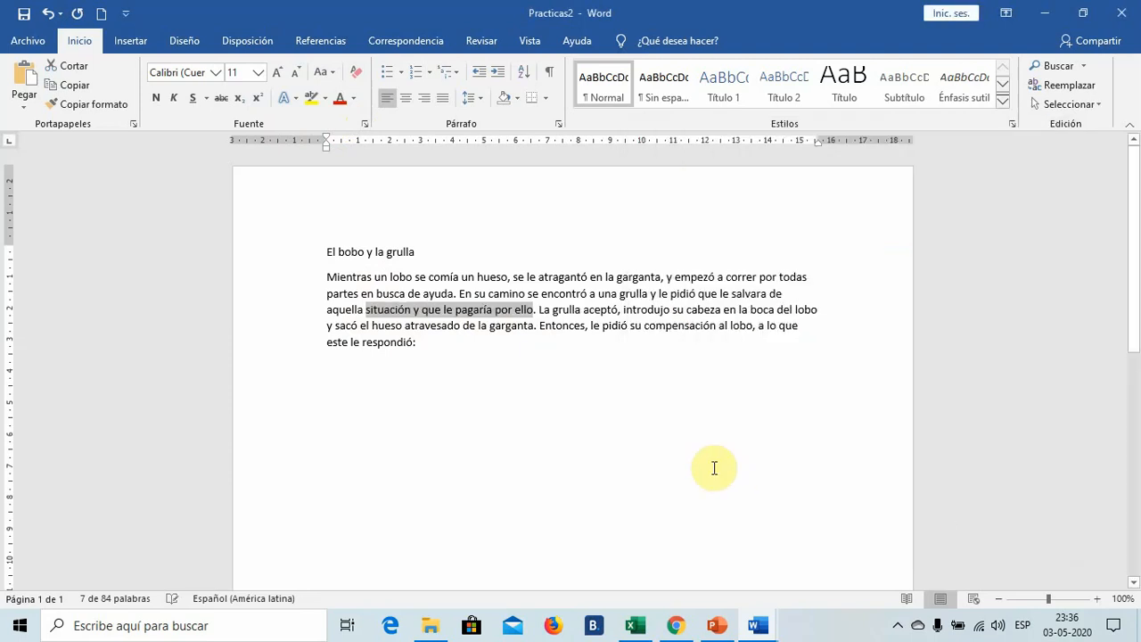
left_click(513, 372)
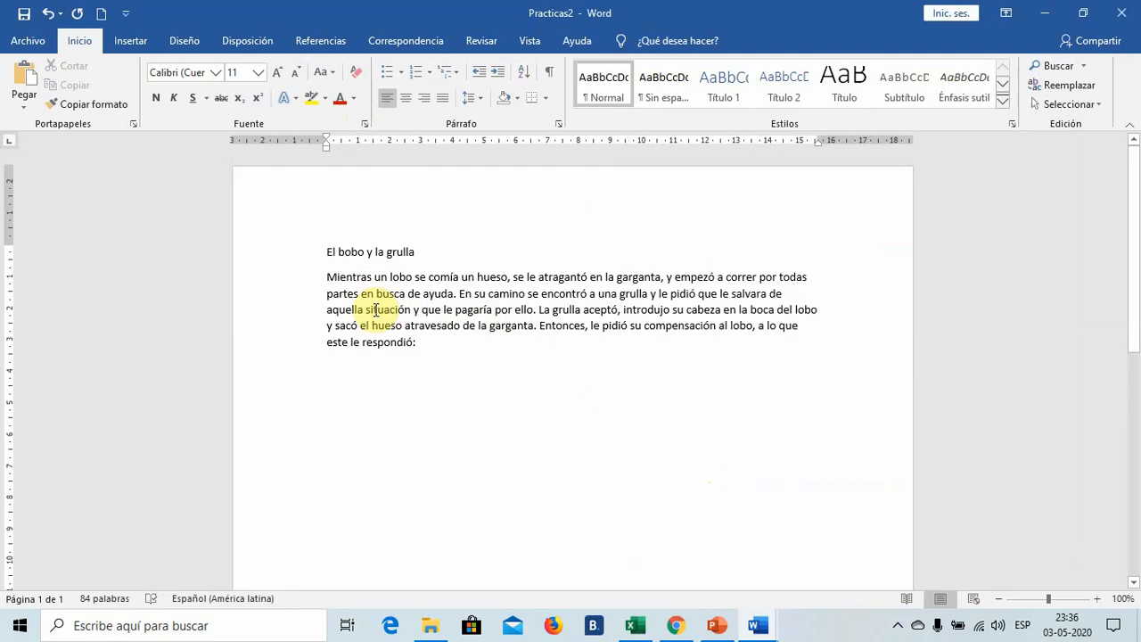
- Apply the Mayúsculas font effect to "situación y que le pagaría por ello" and undo it
left_click_drag(366, 309, 532, 310)
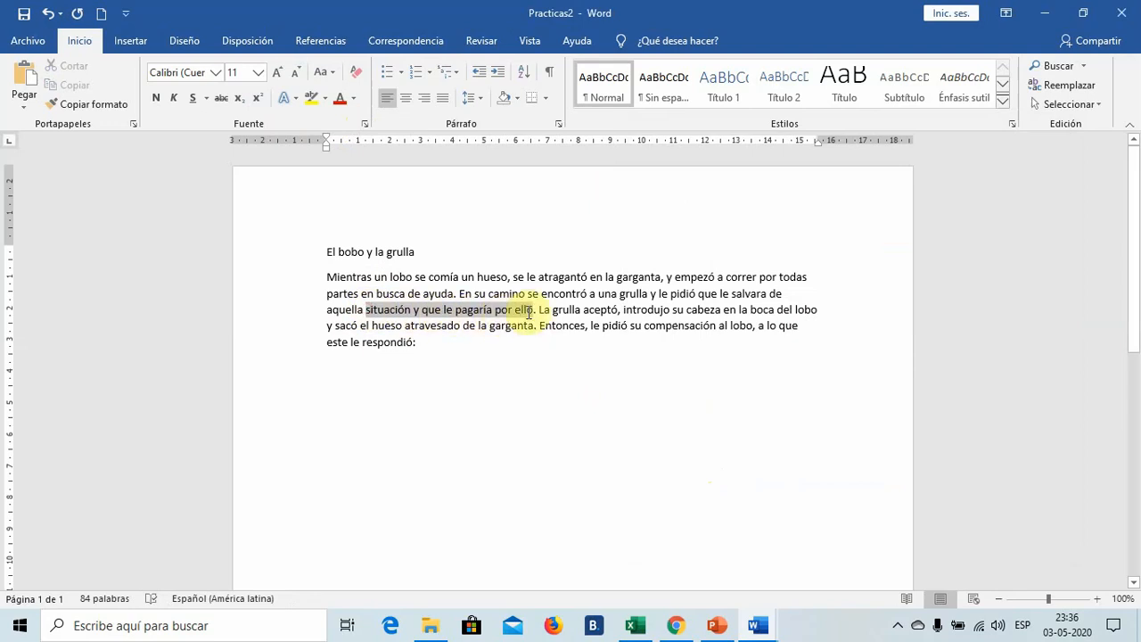
left_click(364, 124)
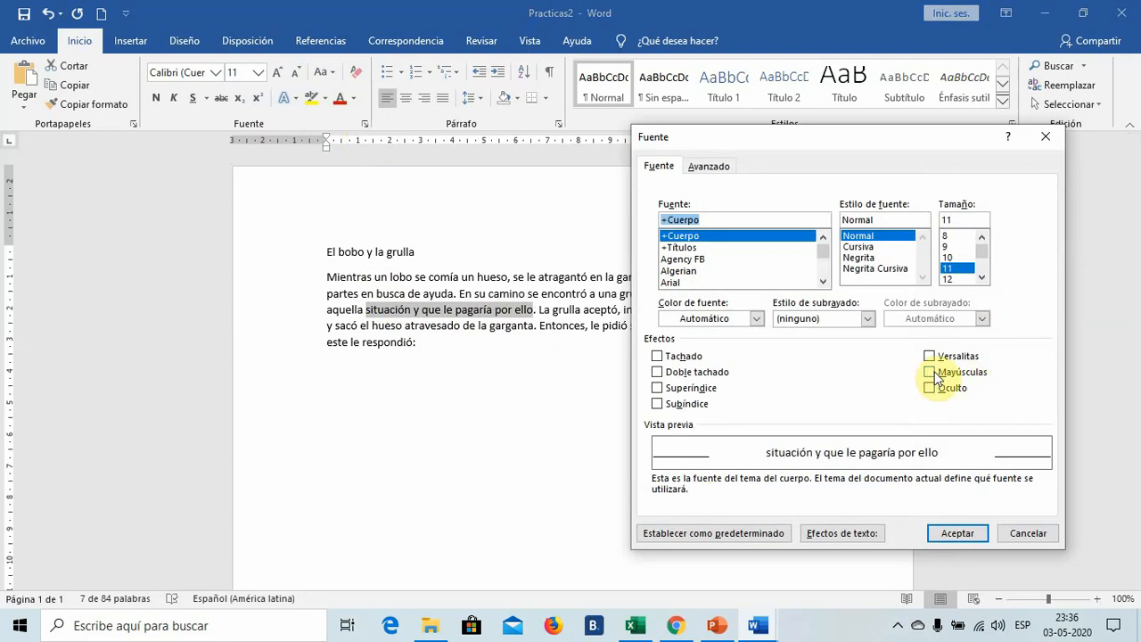
left_click(931, 372)
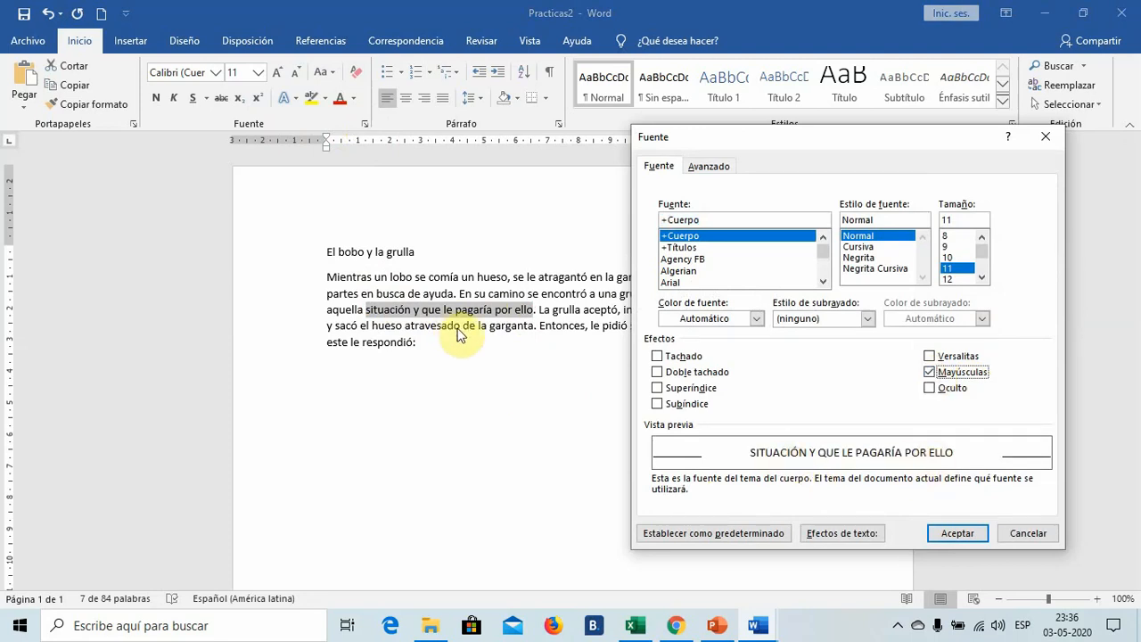
left_click(957, 534)
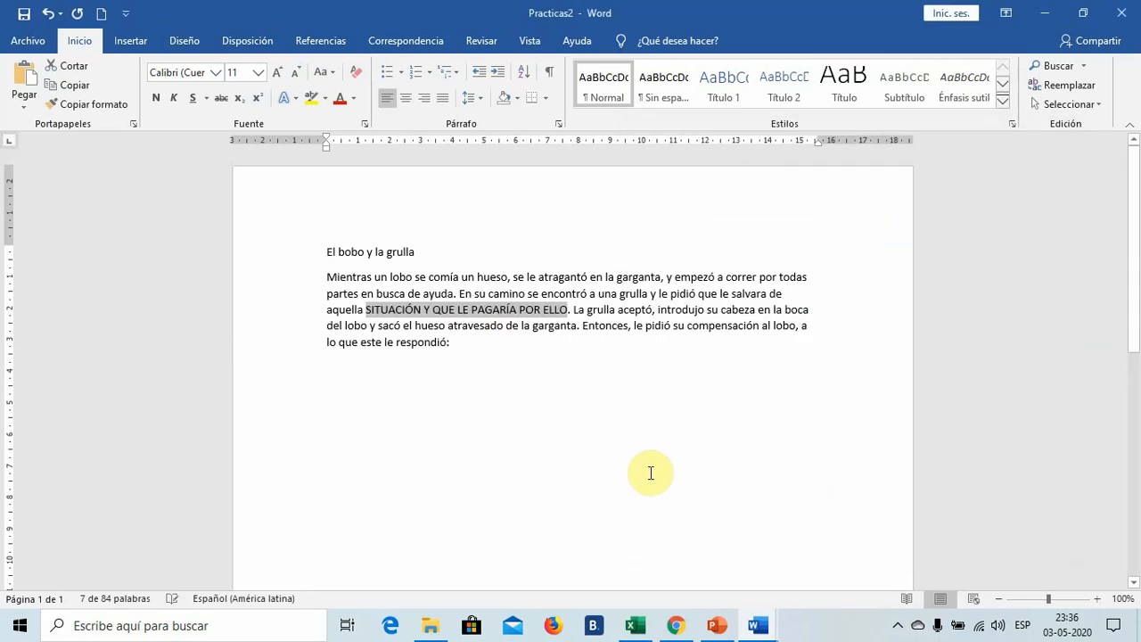
left_click(650, 472)
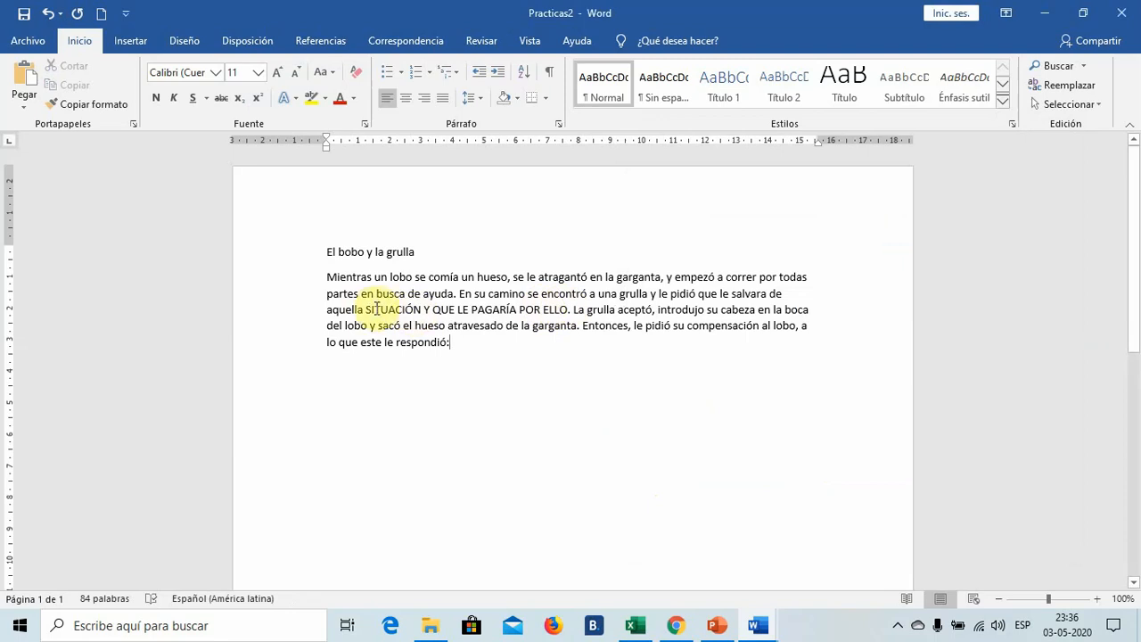
left_click(49, 15)
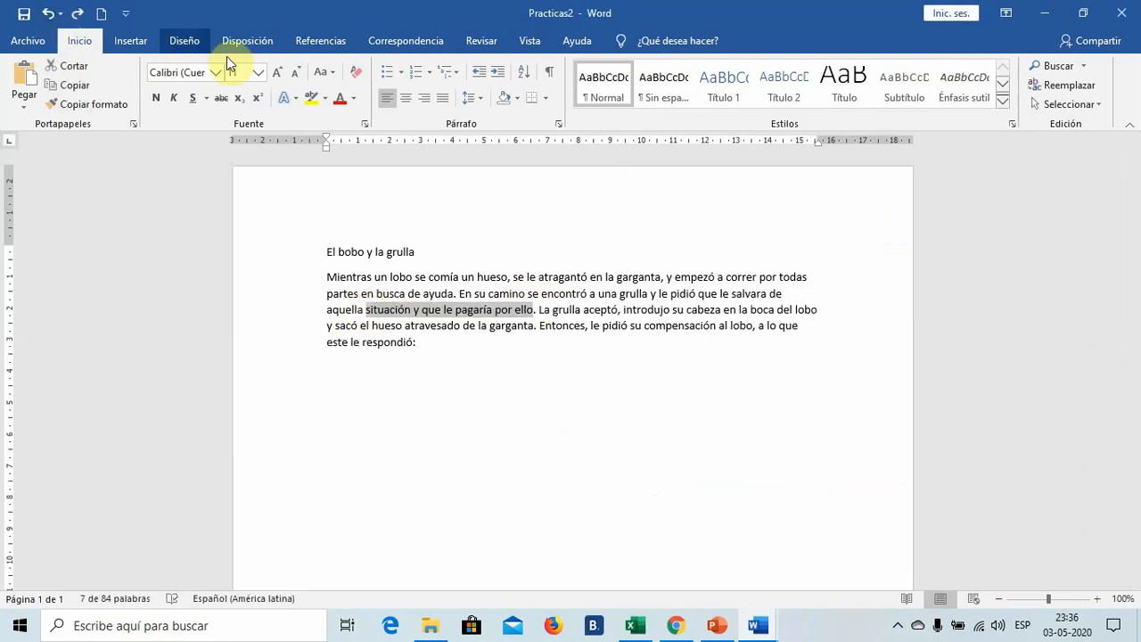
- Hide the phrase "situación y que le pagaría por ello" with the Oculto font effect and undo the change
left_click(365, 124)
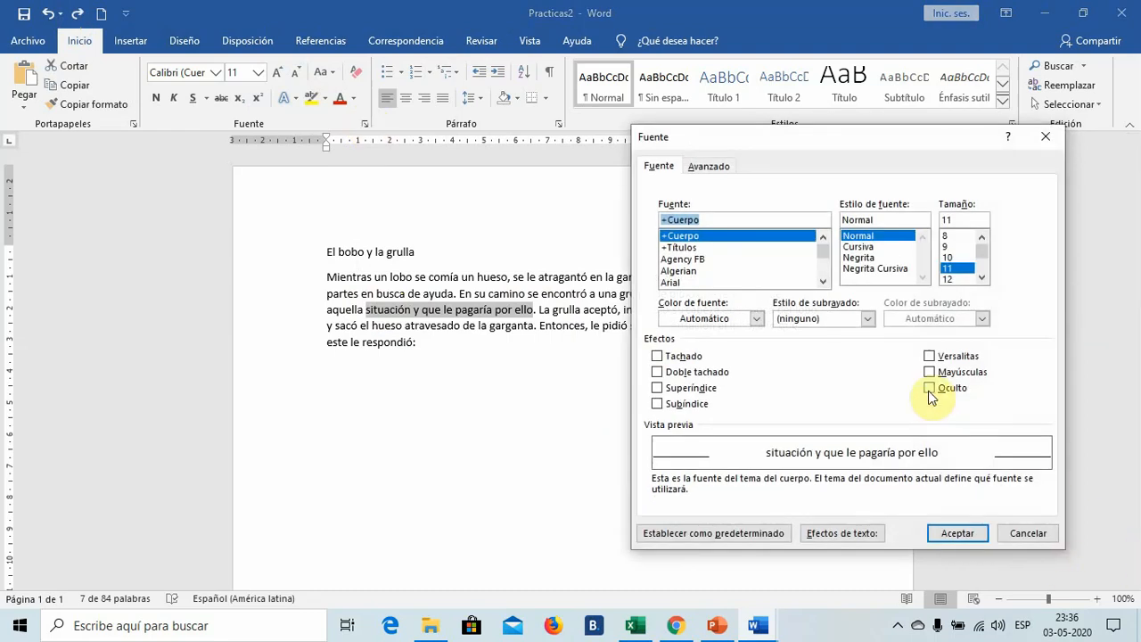
left_click(929, 389)
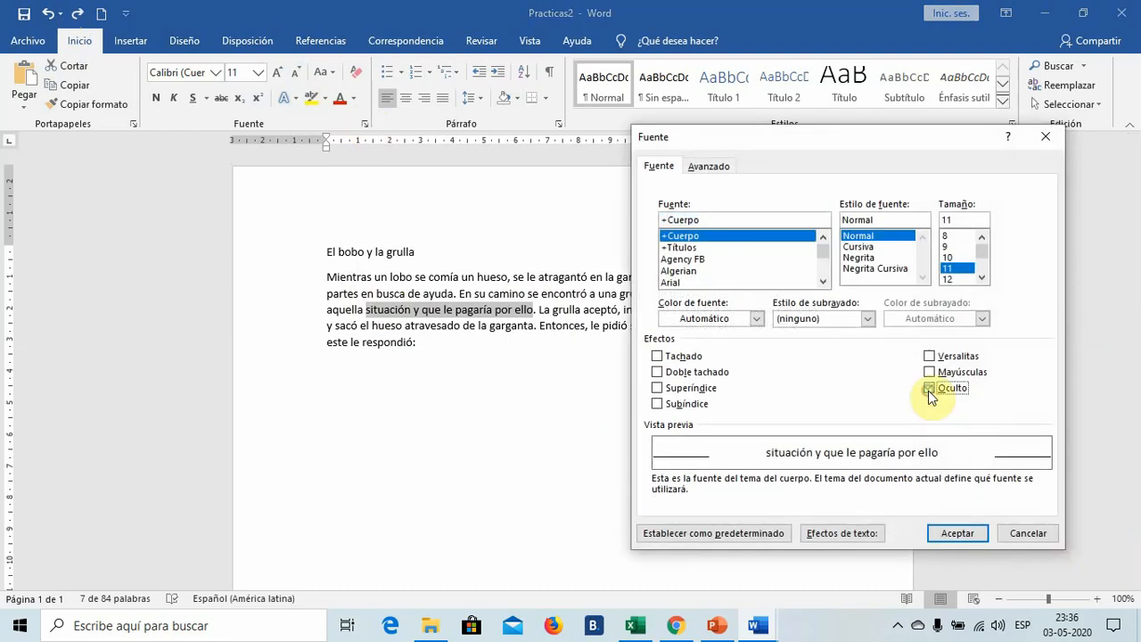
left_click(952, 533)
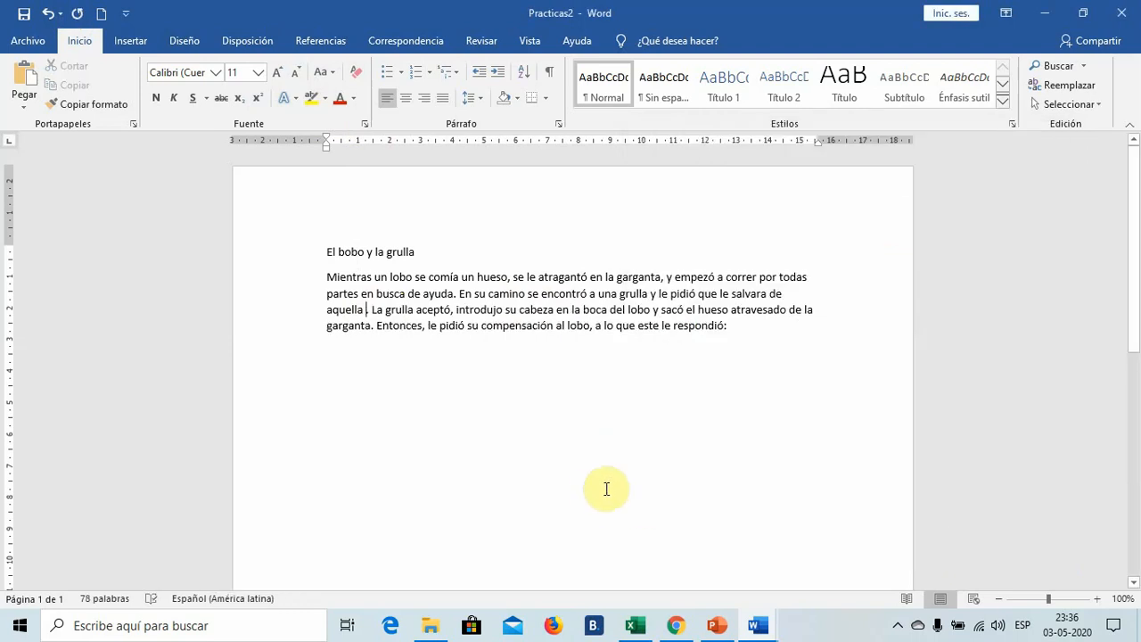
left_click(46, 15)
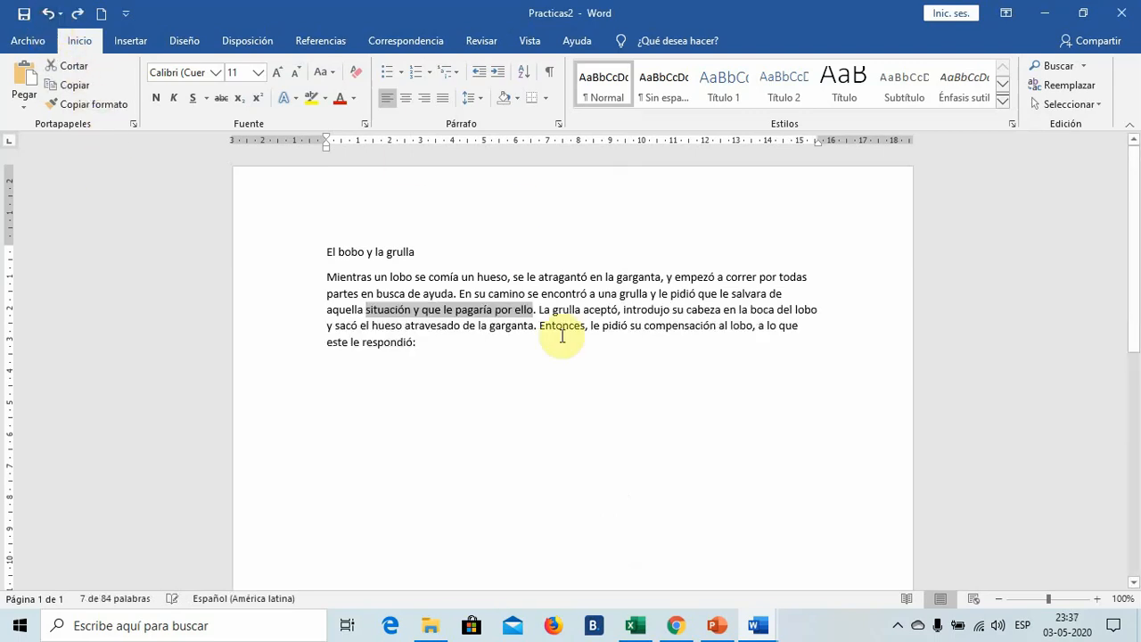
- Apply Expandido character spacing of 1 pto to the phrase "situación y que le pagaría por ello" and undo it
left_click(363, 126)
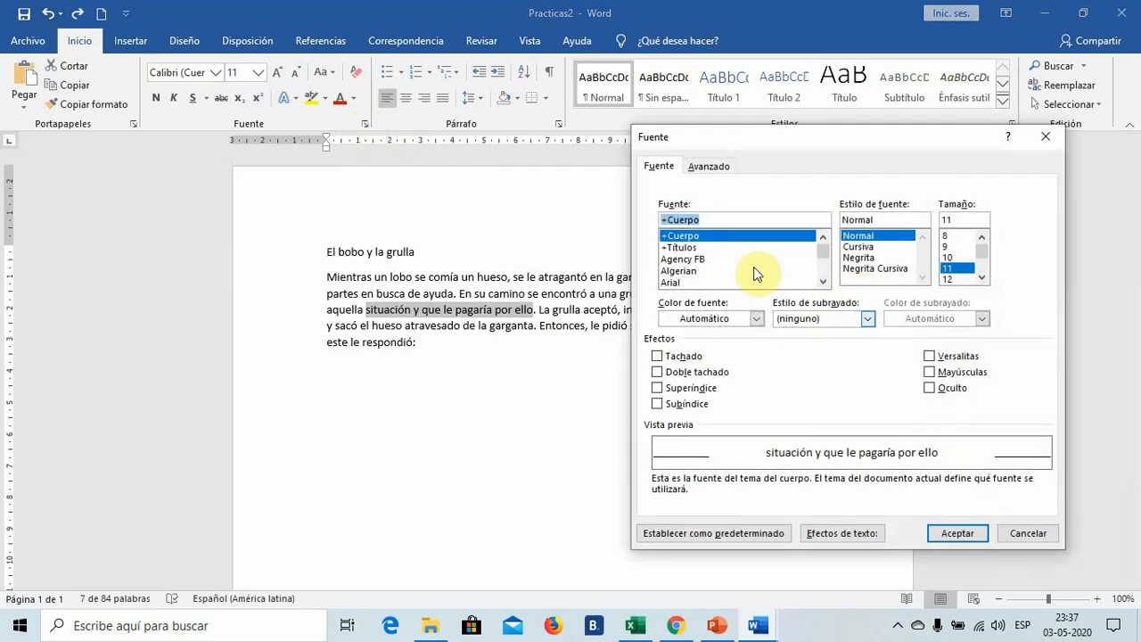
left_click(713, 170)
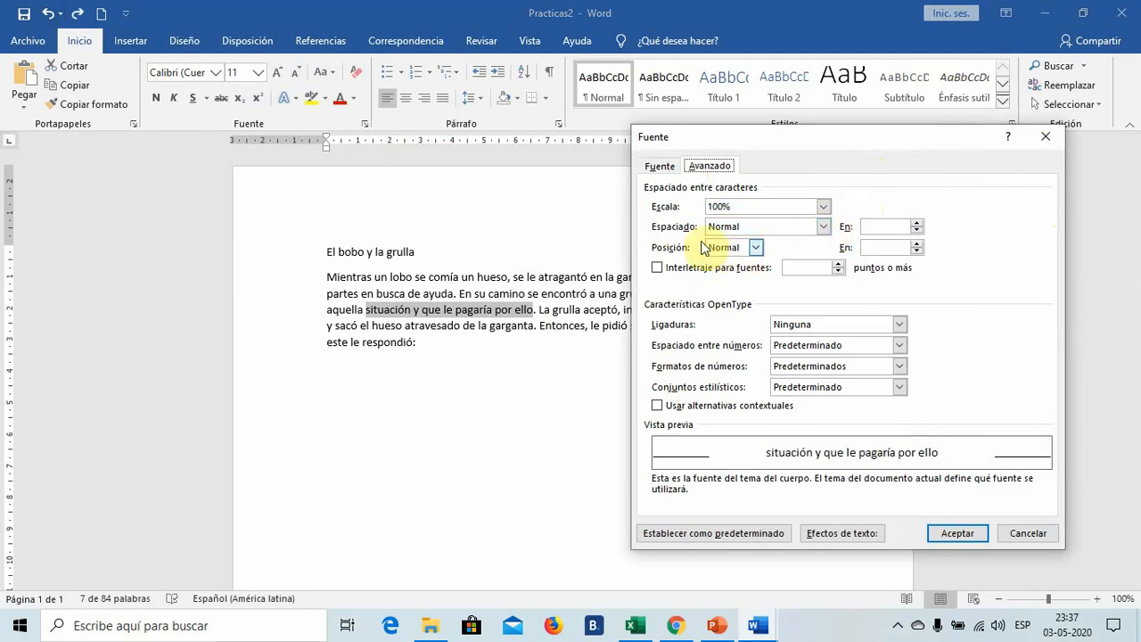
left_click(823, 229)
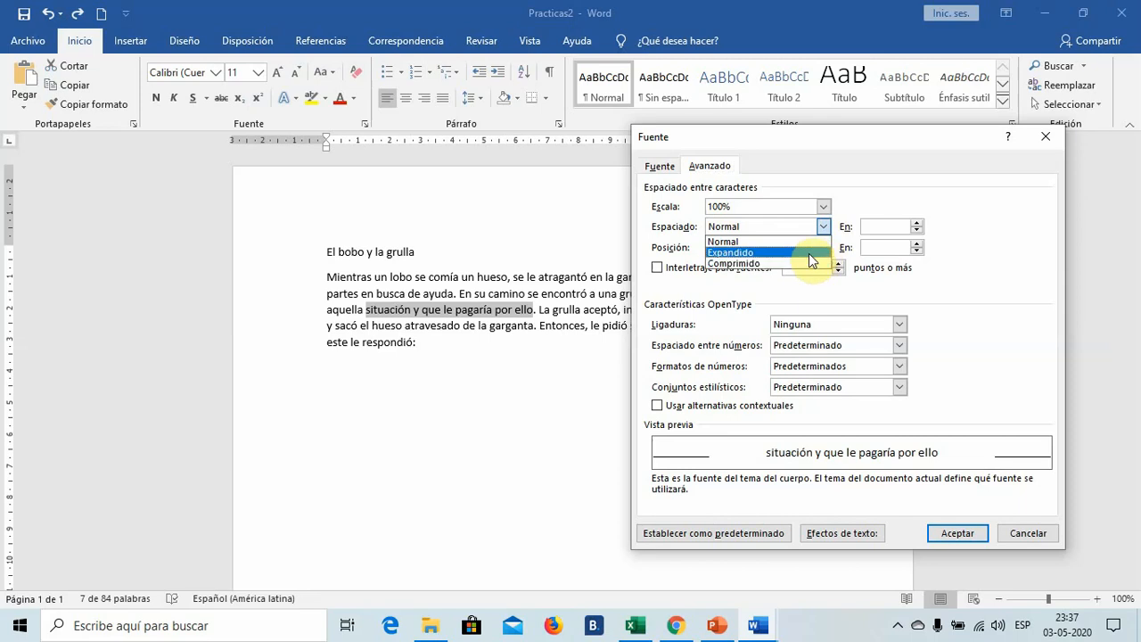
left_click(809, 253)
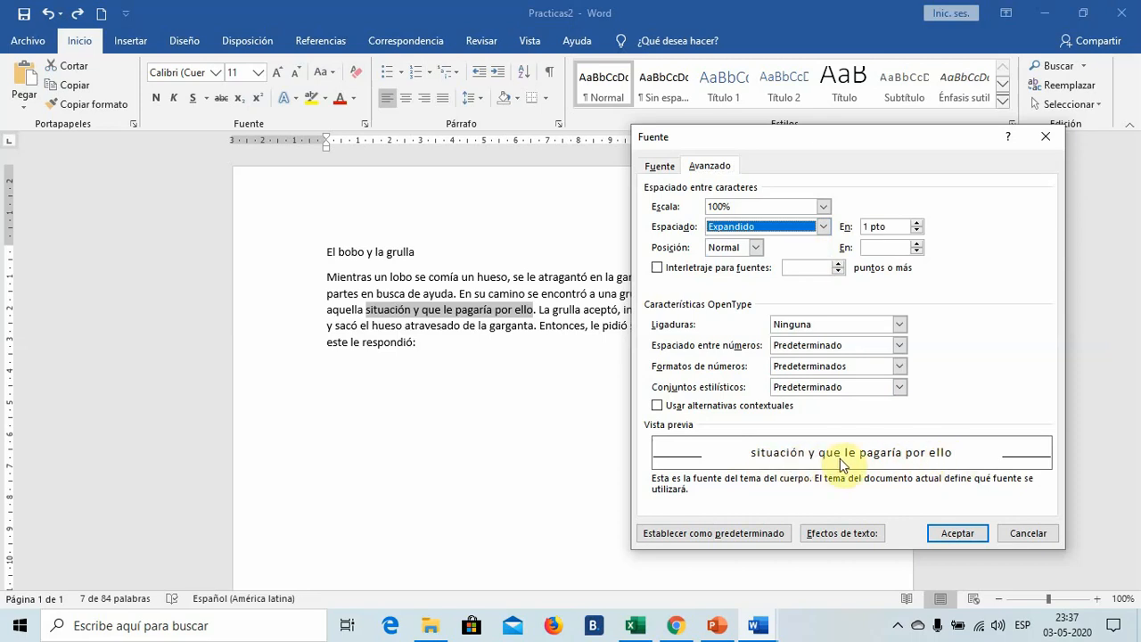
left_click(956, 533)
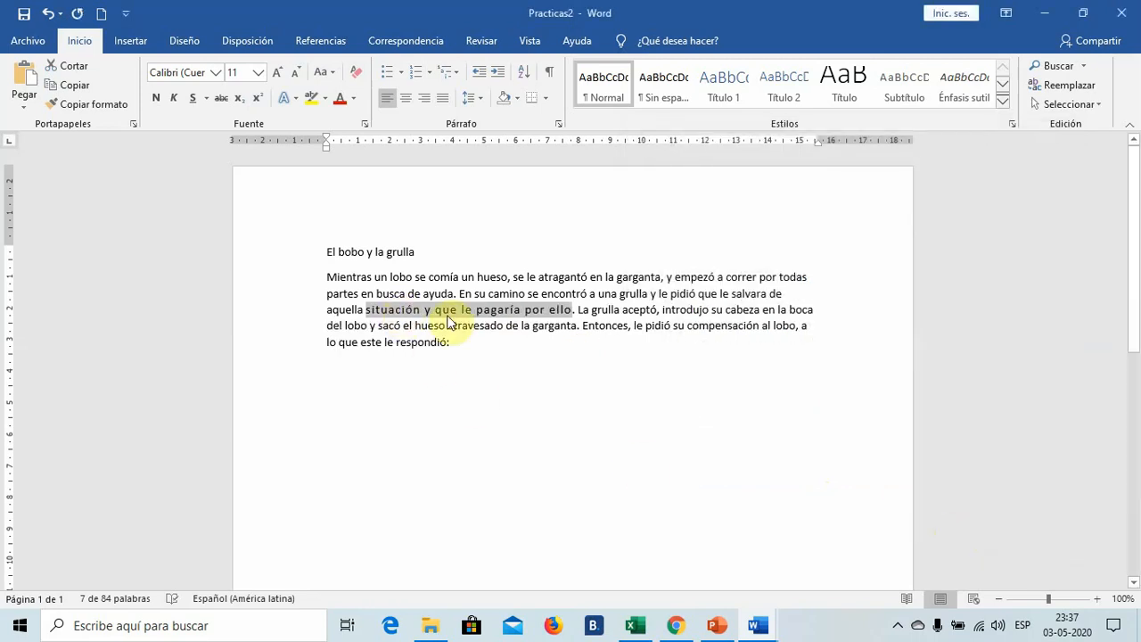
left_click(560, 399)
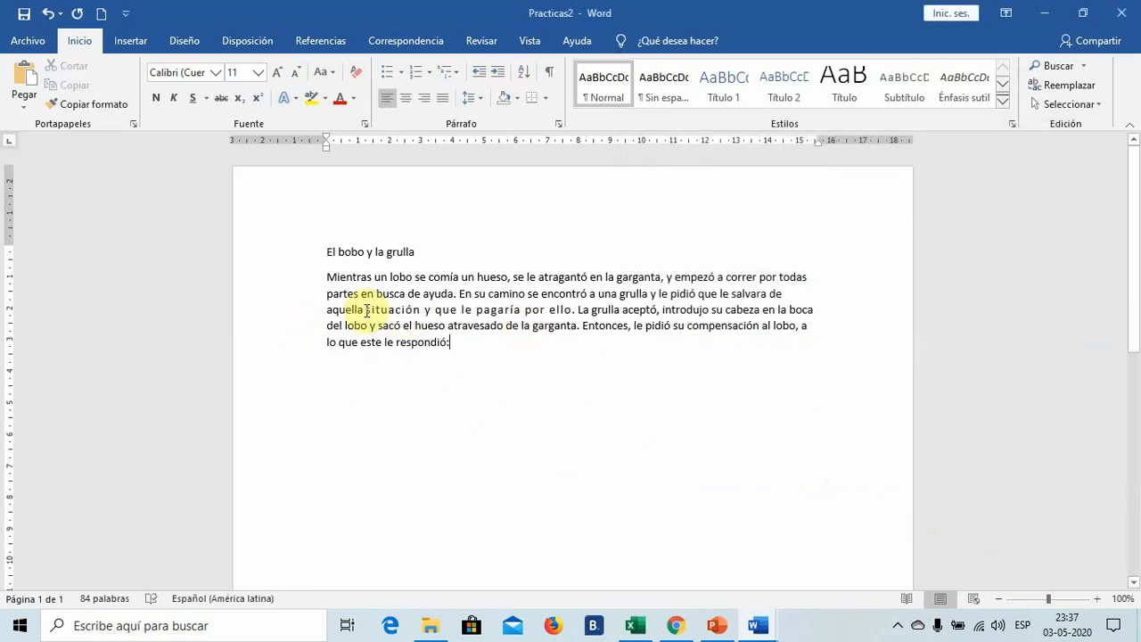
left_click_drag(366, 311, 531, 312)
left_click(49, 14)
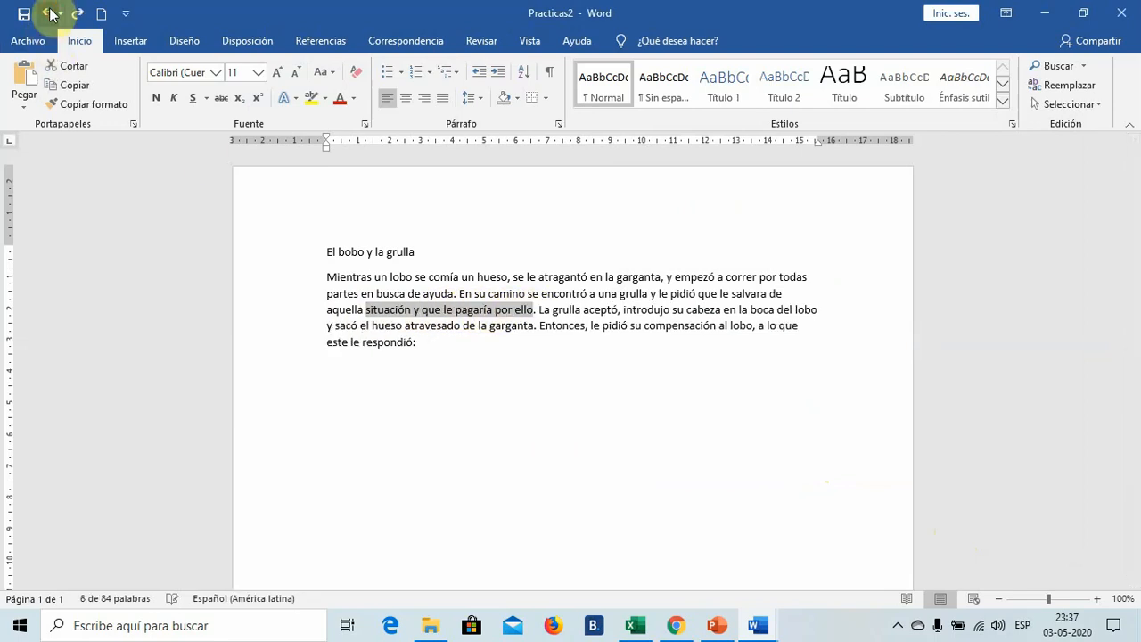
- Apply Comprimido character spacing of 1 pto to "situación y que le pagaría por ello" and undo the change
left_click(364, 124)
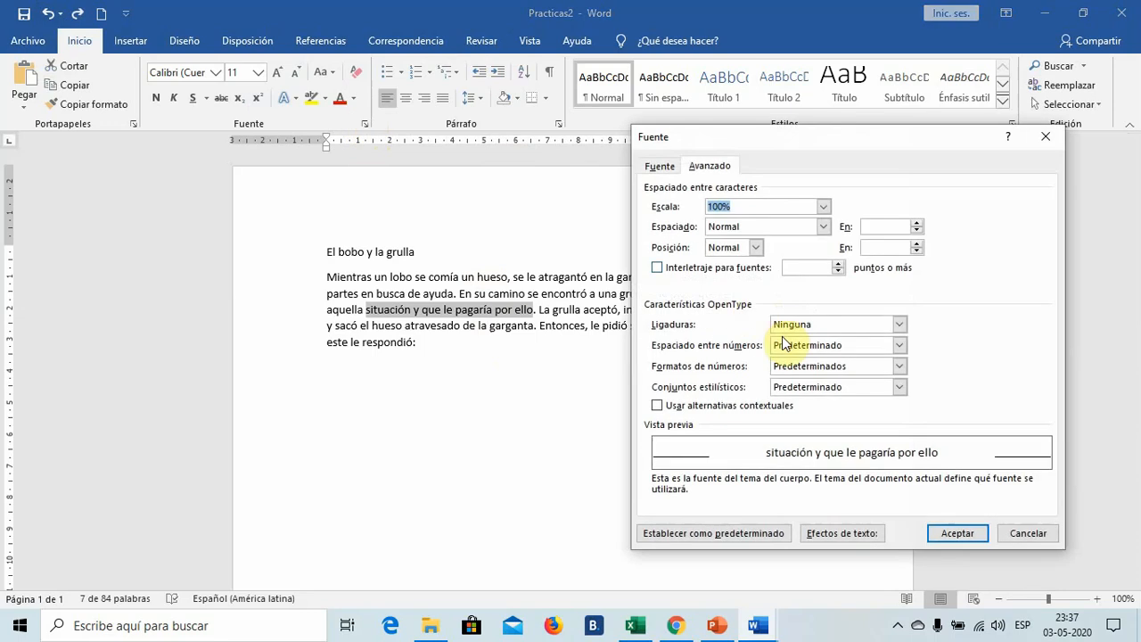
left_click(824, 227)
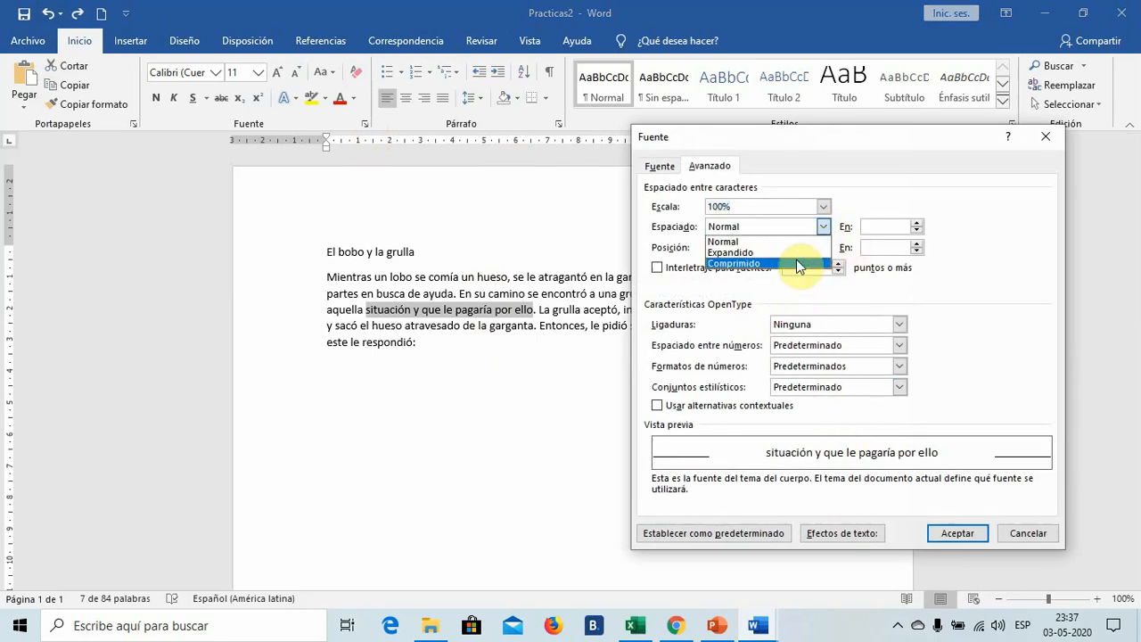
left_click(798, 263)
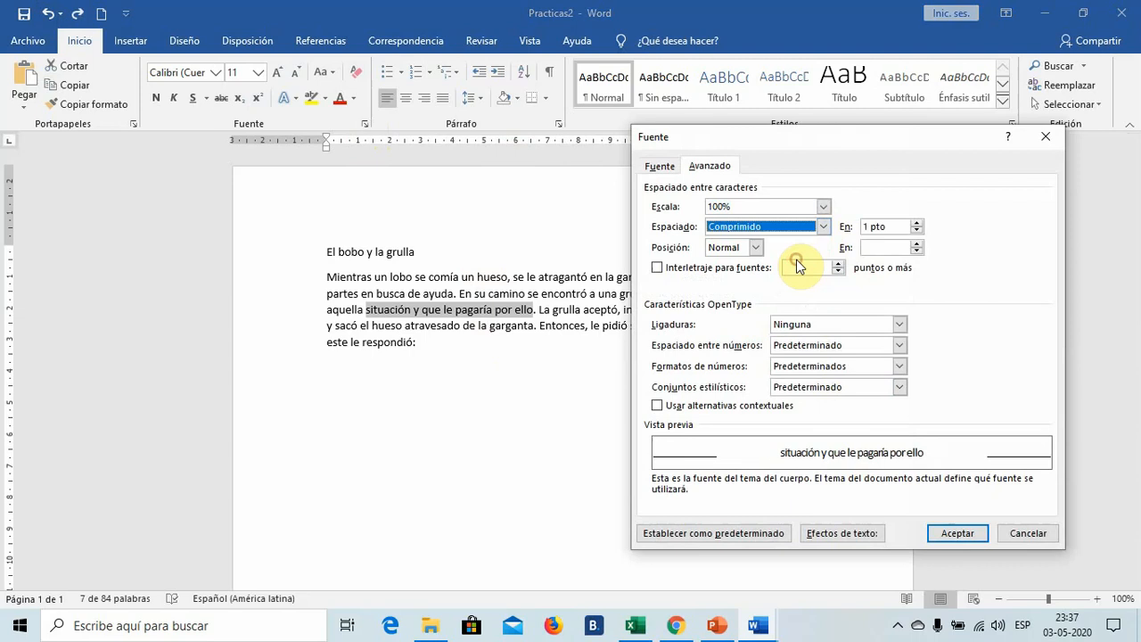
left_click(956, 535)
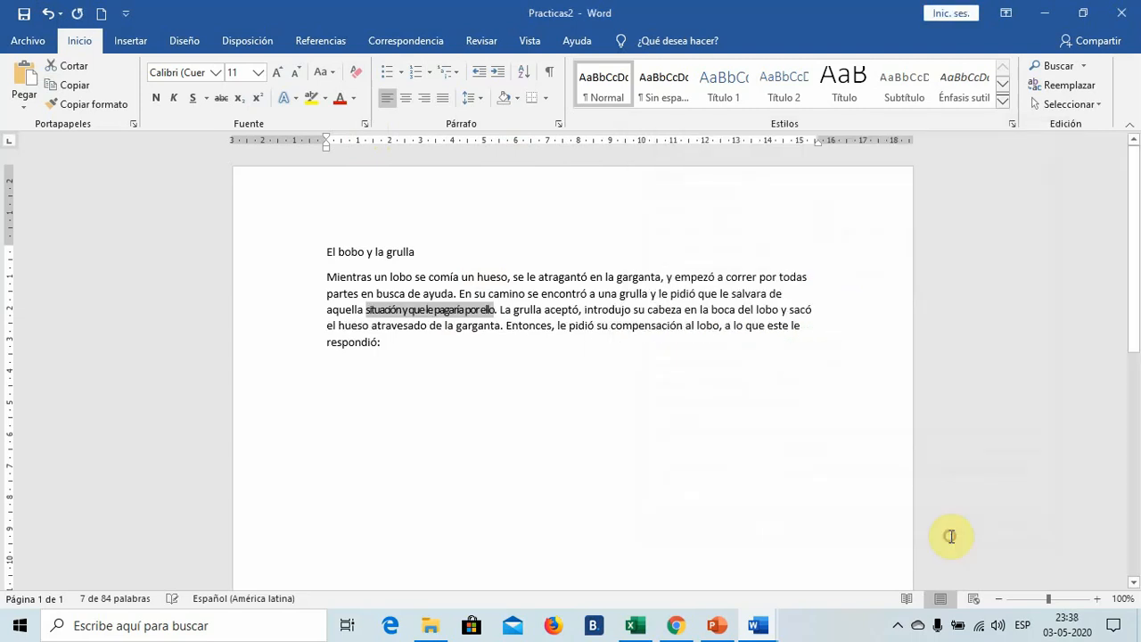
left_click(557, 435)
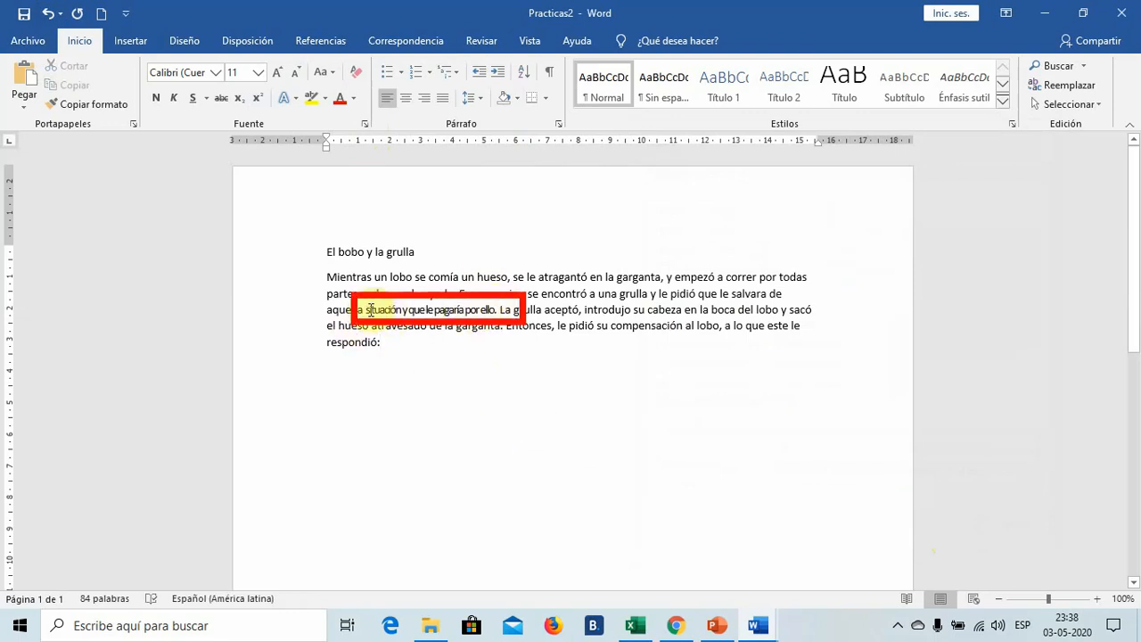
left_click(48, 13)
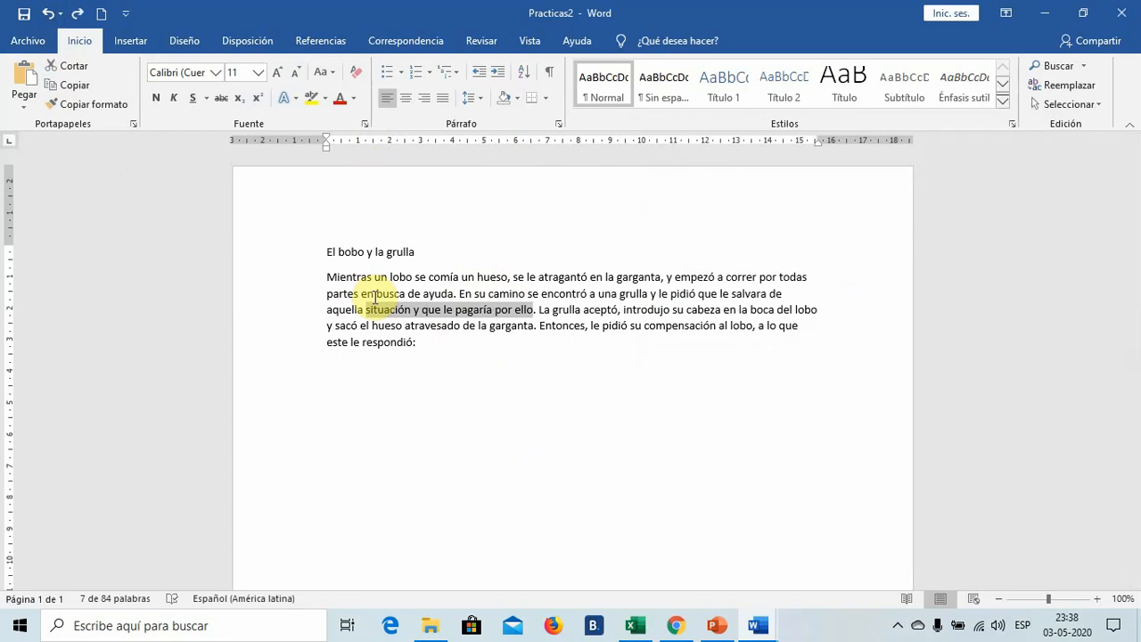
left_click(365, 131)
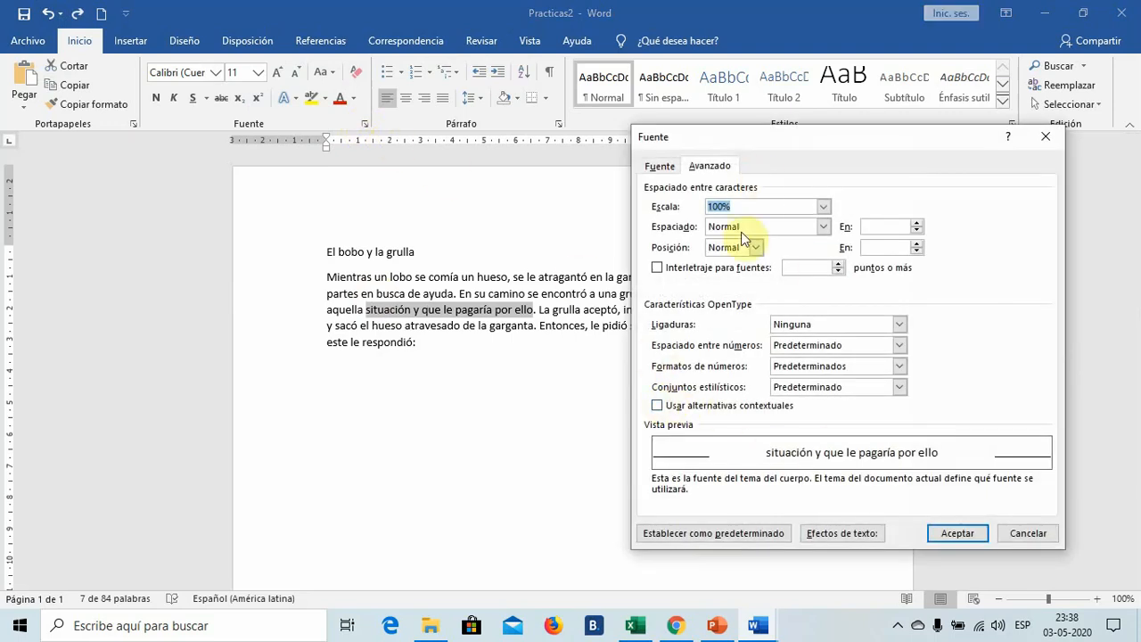
left_click(825, 228)
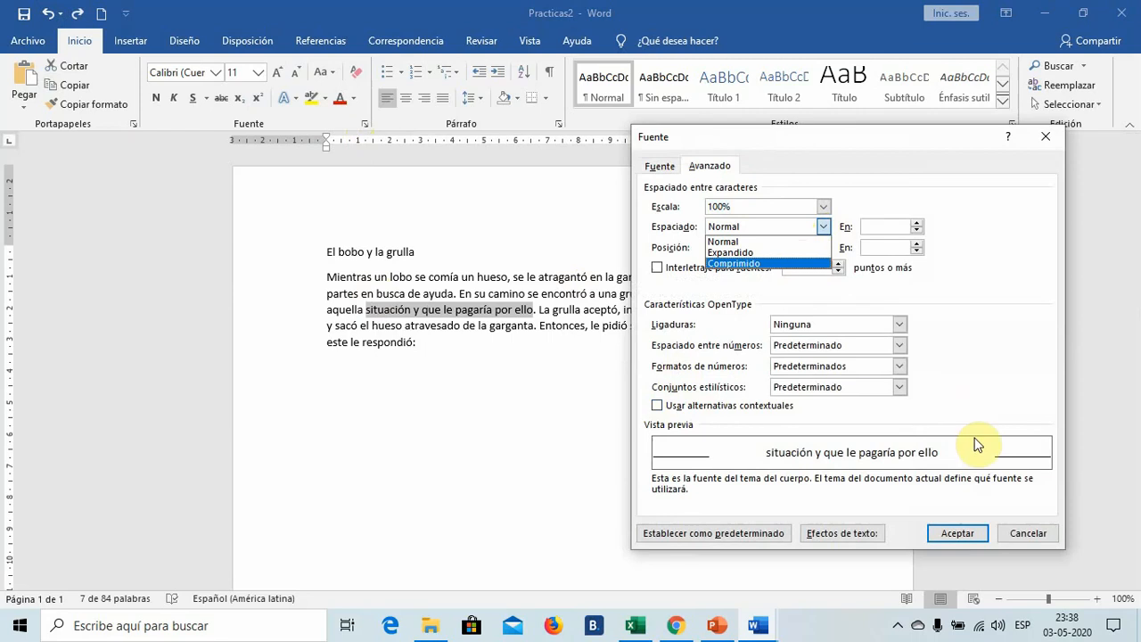
left_click(953, 534)
left_click(352, 408)
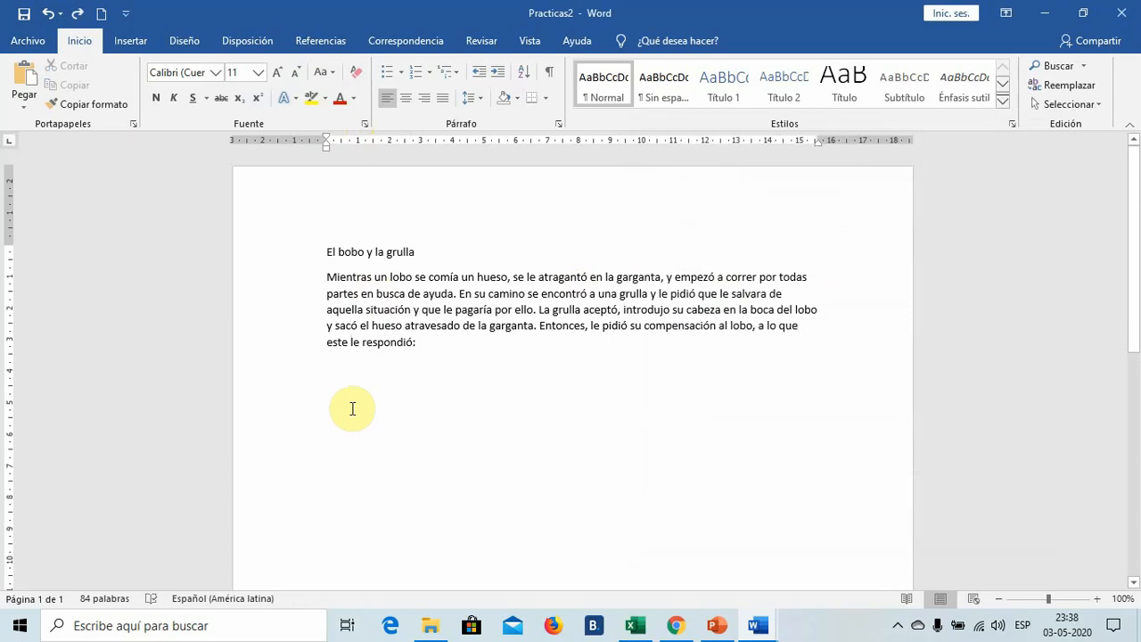
- Make the M of "Mientras" an En texto drop cap spanning 4 lines with increased distance from the text, and undo it
double_click(334, 279)
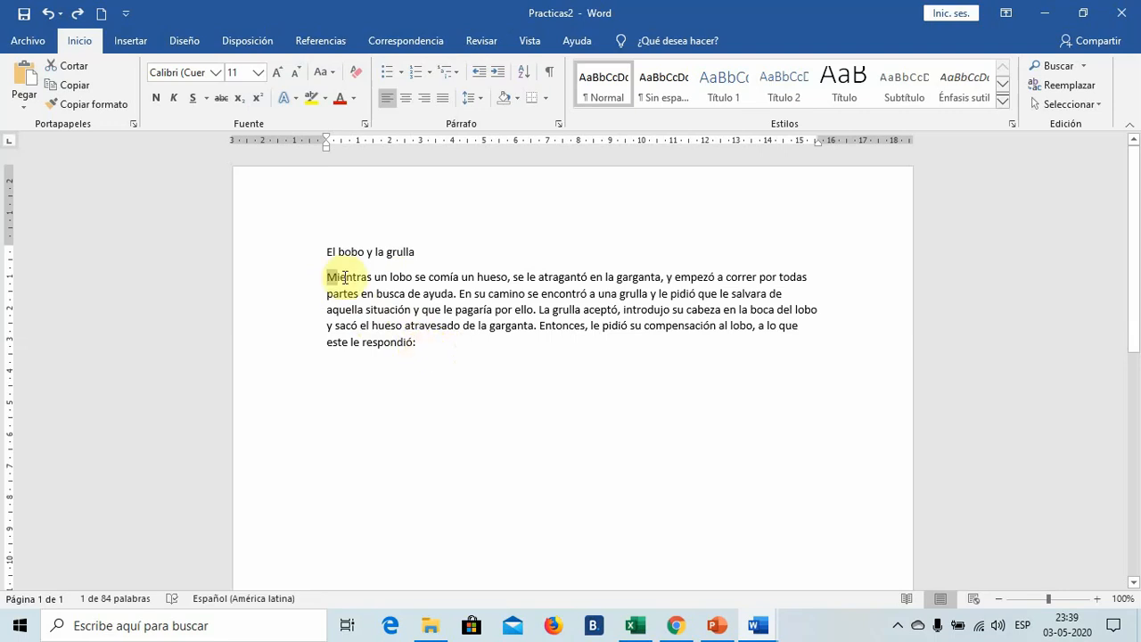
left_click(147, 47)
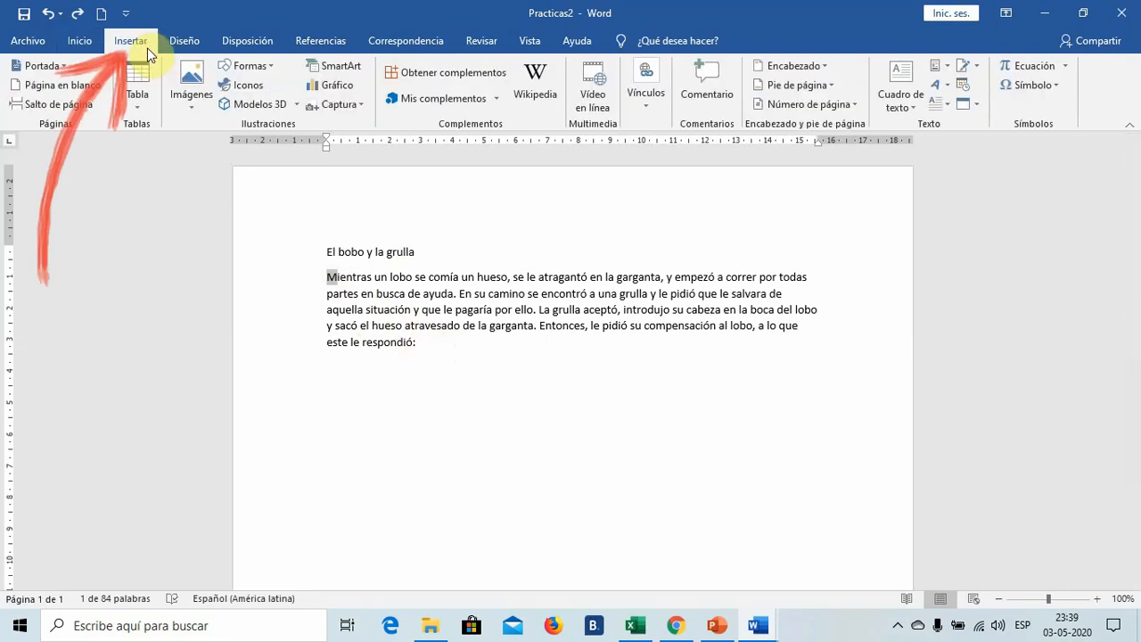
left_click(950, 108)
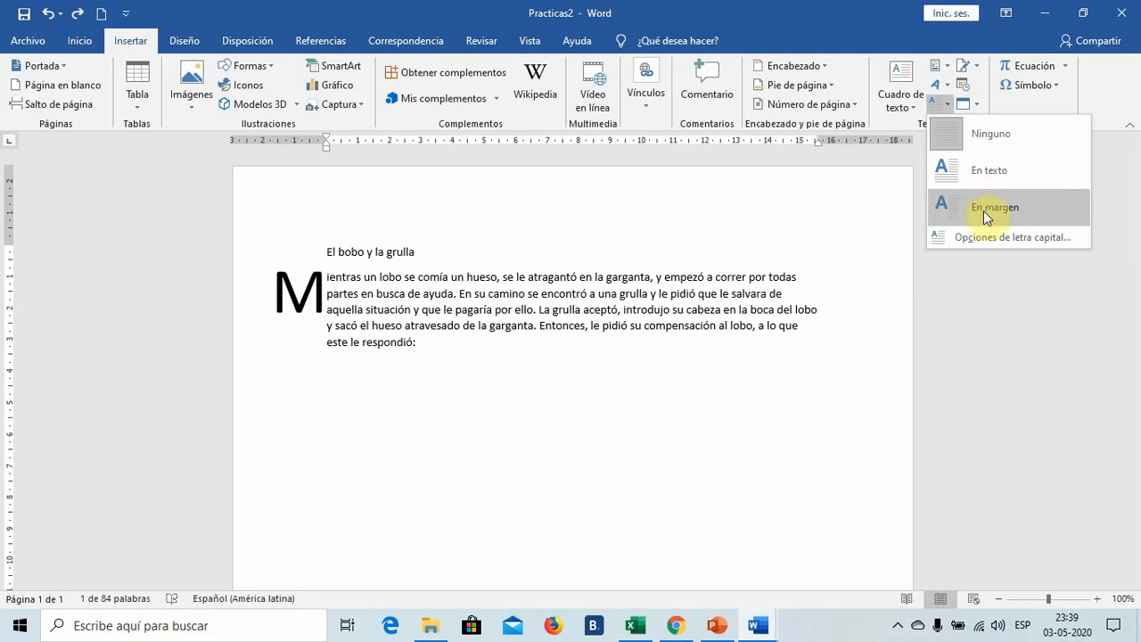
left_click(985, 237)
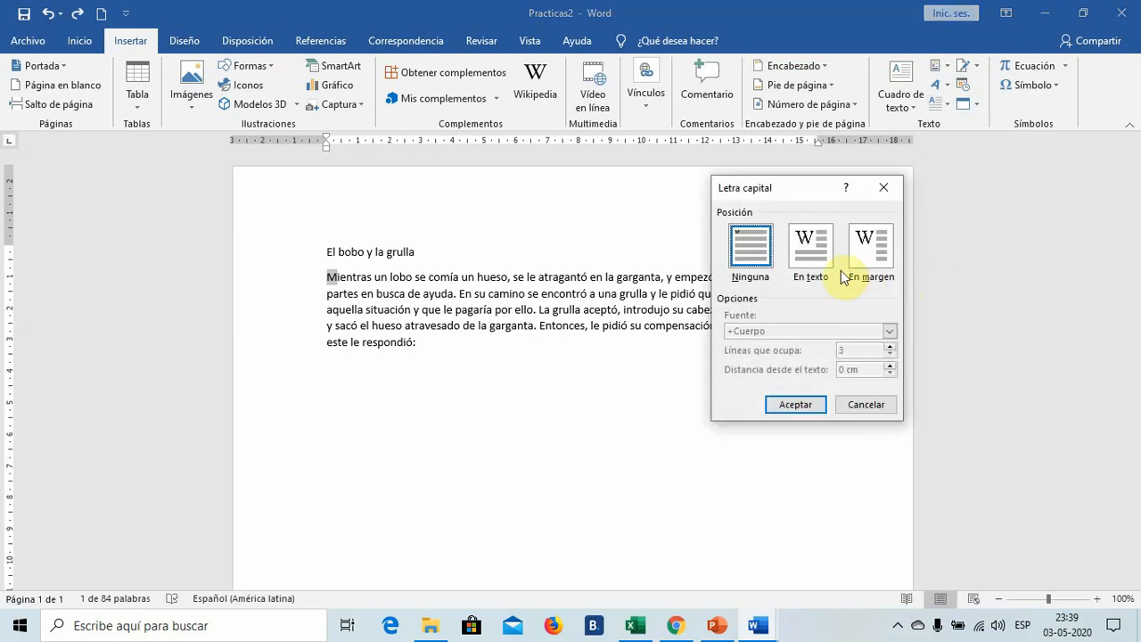
left_click(818, 259)
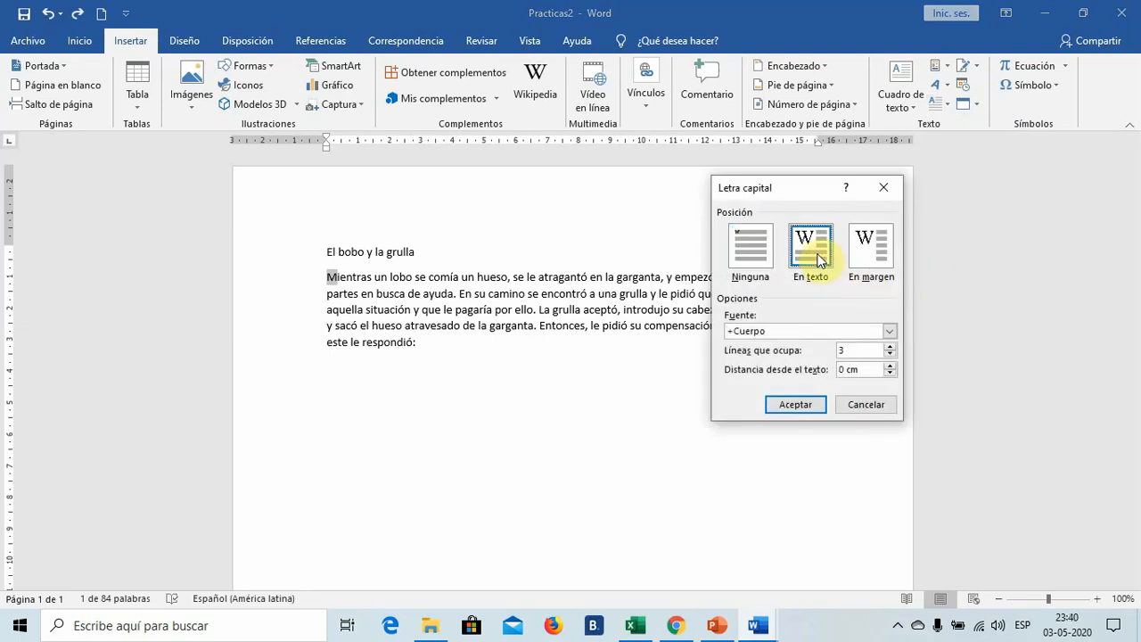
left_click(869, 254)
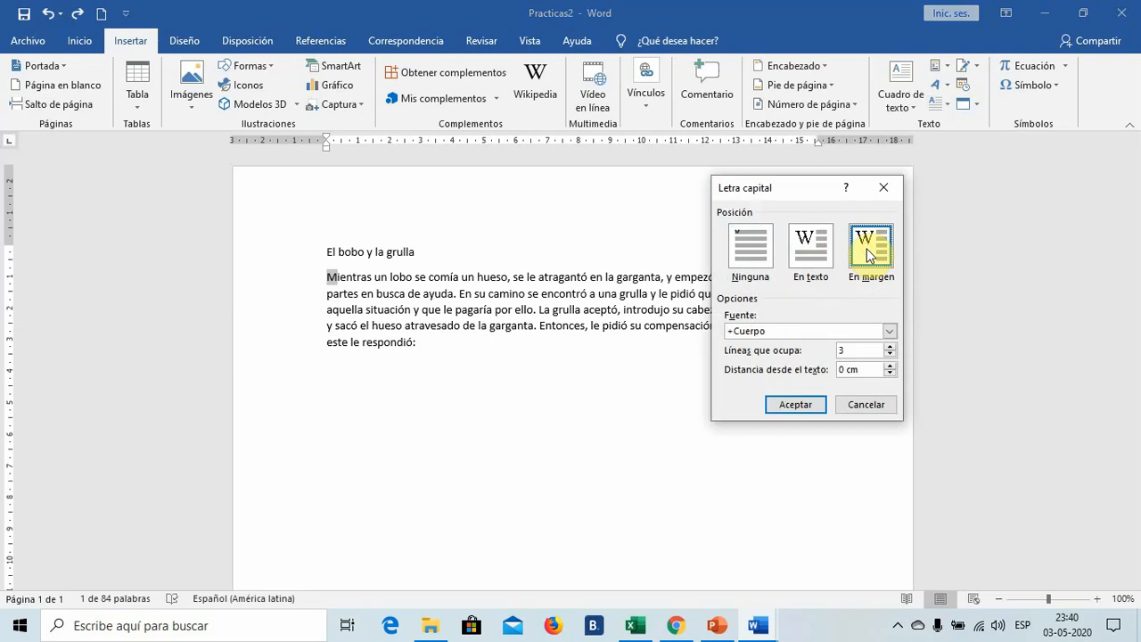
left_click(821, 265)
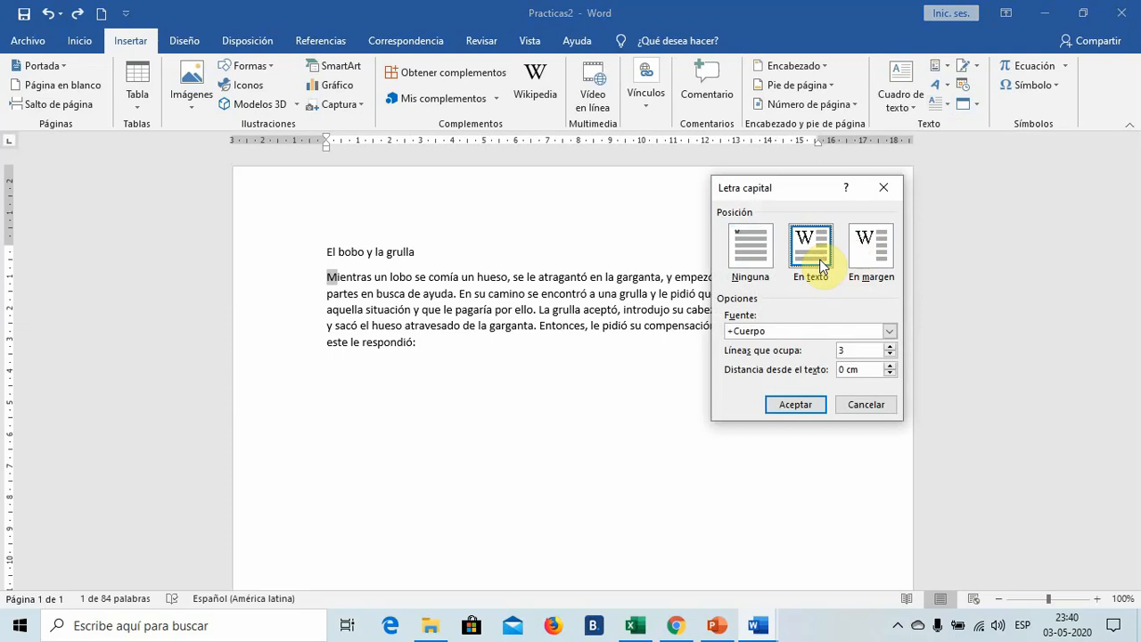
left_click(889, 348)
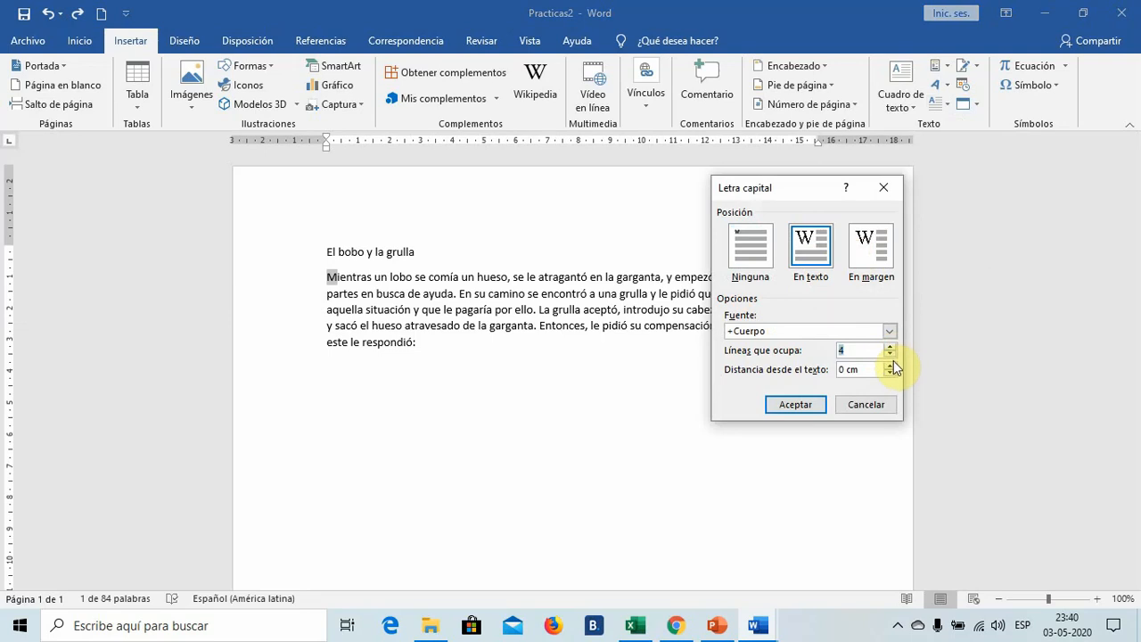
left_click(892, 365)
left_click(796, 405)
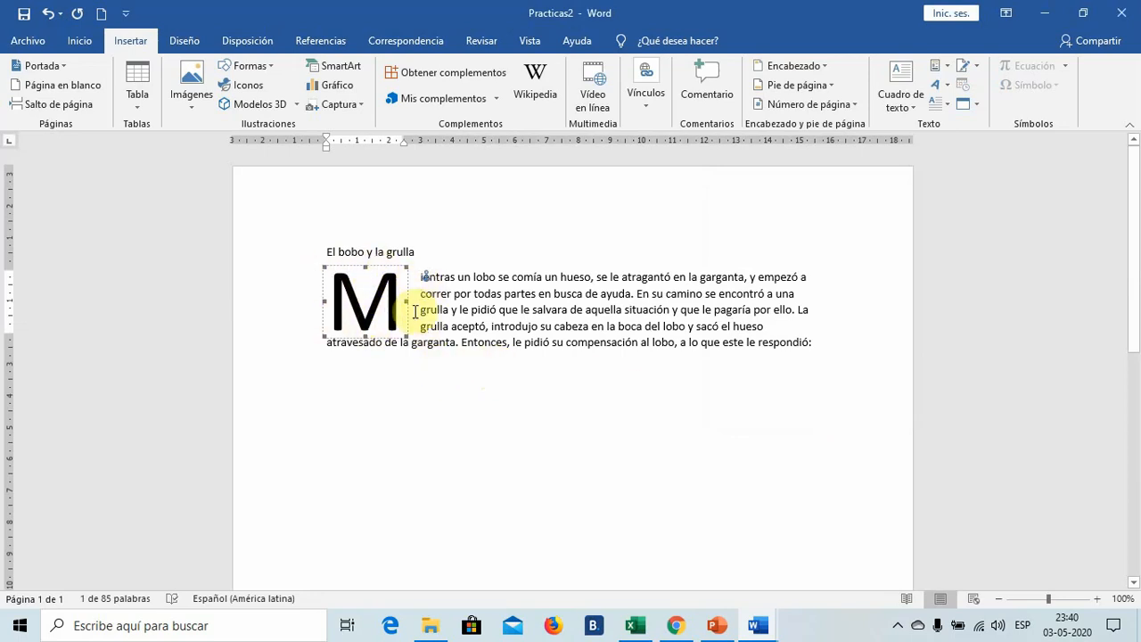
left_click(470, 399)
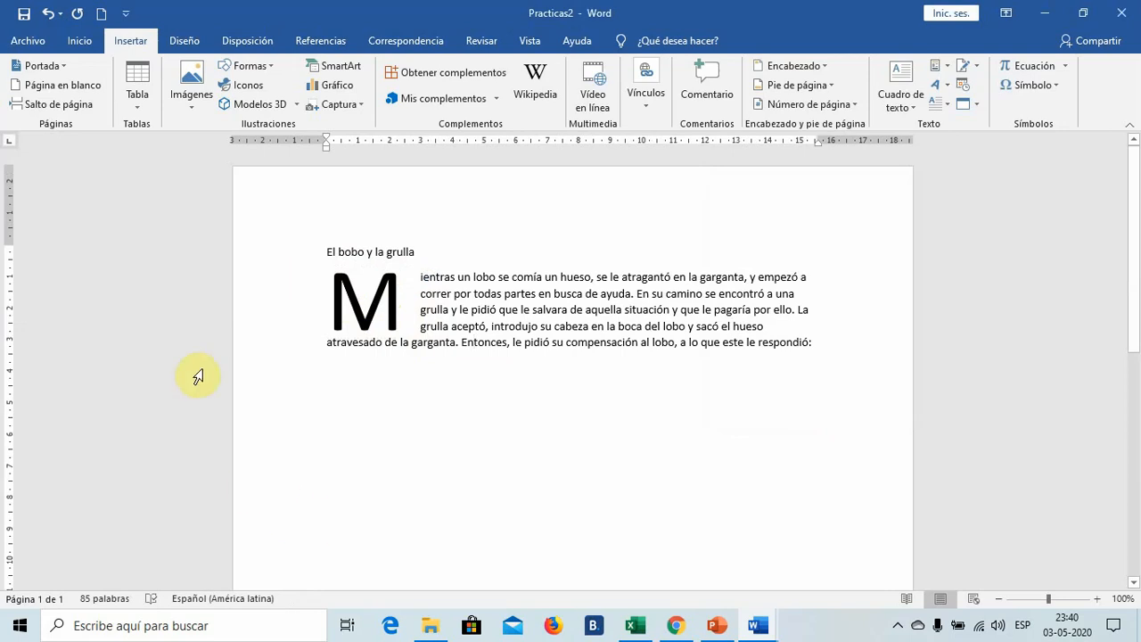
left_click(47, 14)
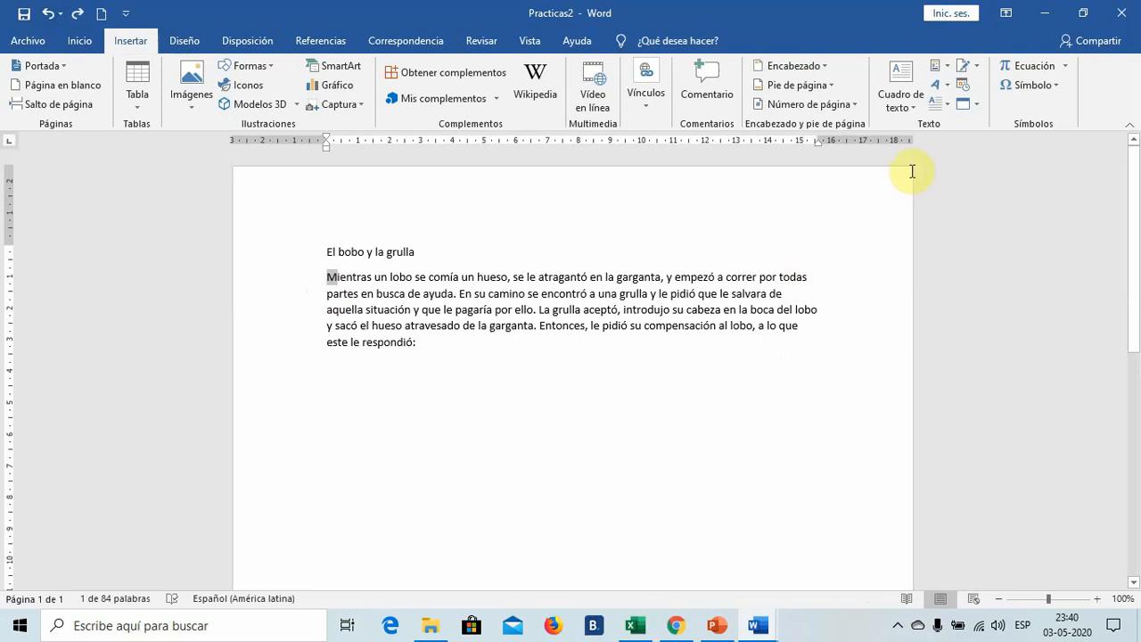
- Make the M of "Mientras" an En margen drop cap spanning 4 lines with increased distance from the text, and undo it
left_click(949, 106)
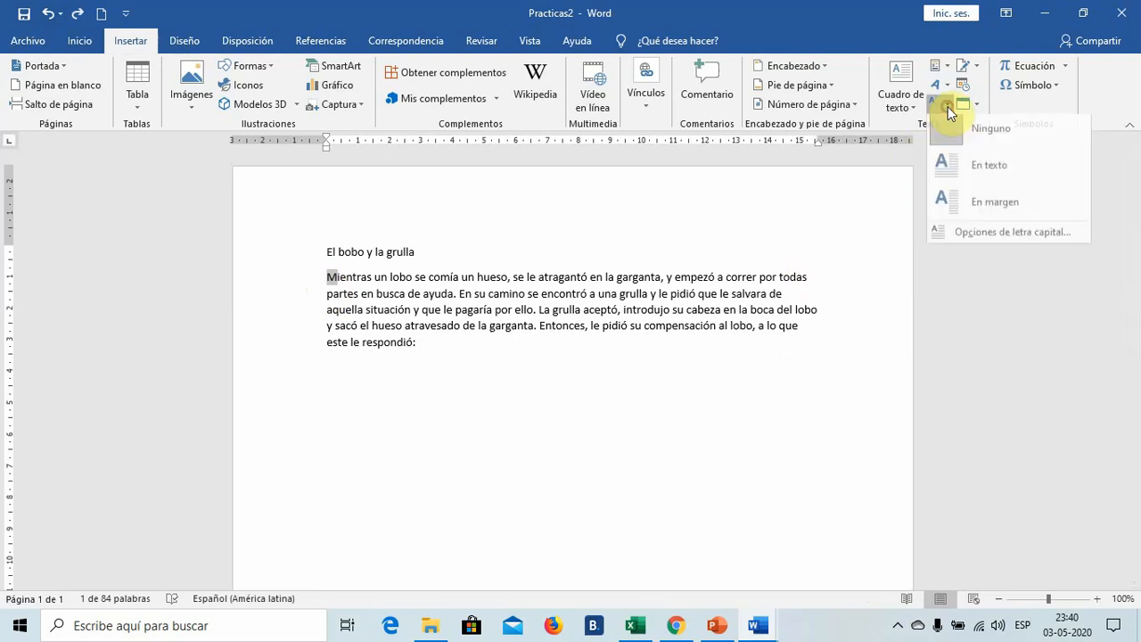
left_click(1007, 238)
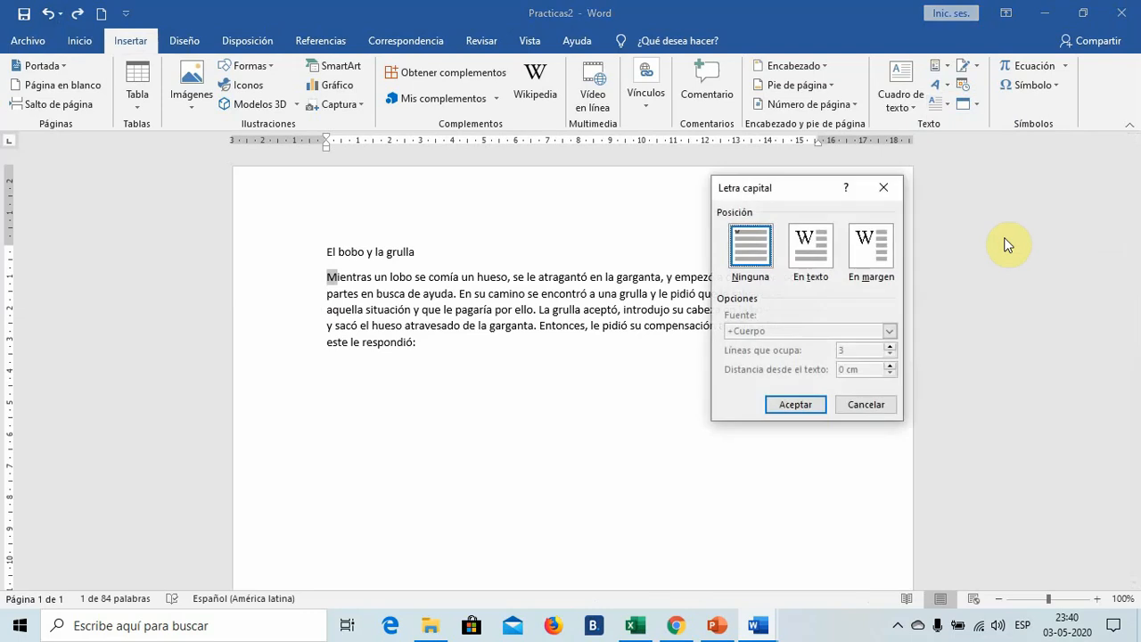
left_click(880, 244)
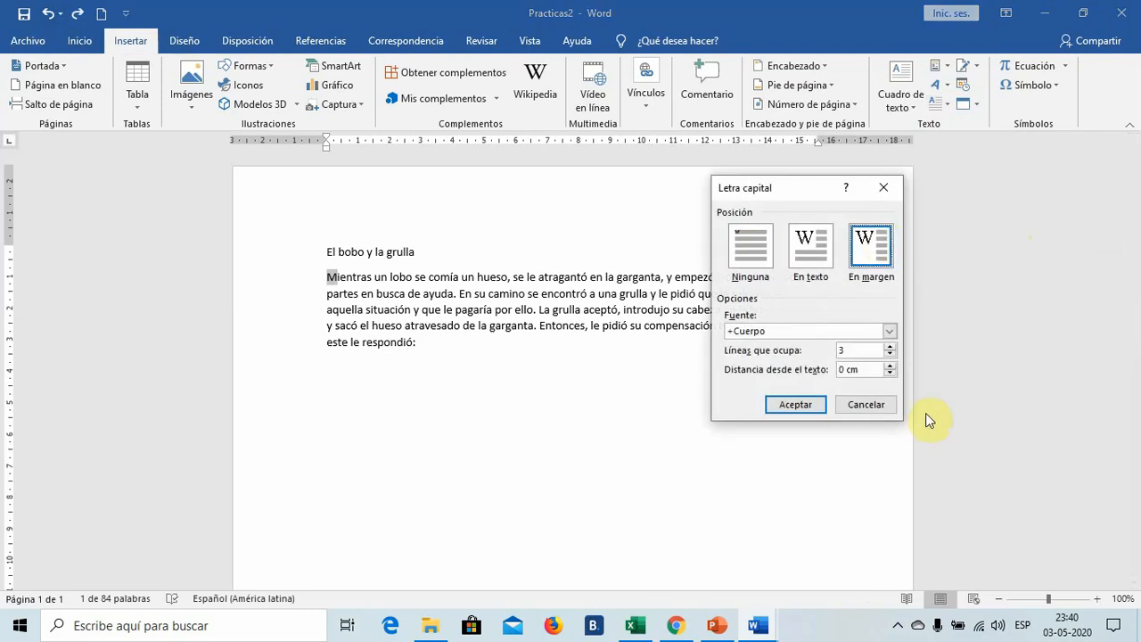
left_click(889, 346)
left_click(894, 365)
left_click(892, 365)
left_click(892, 366)
left_click(814, 403)
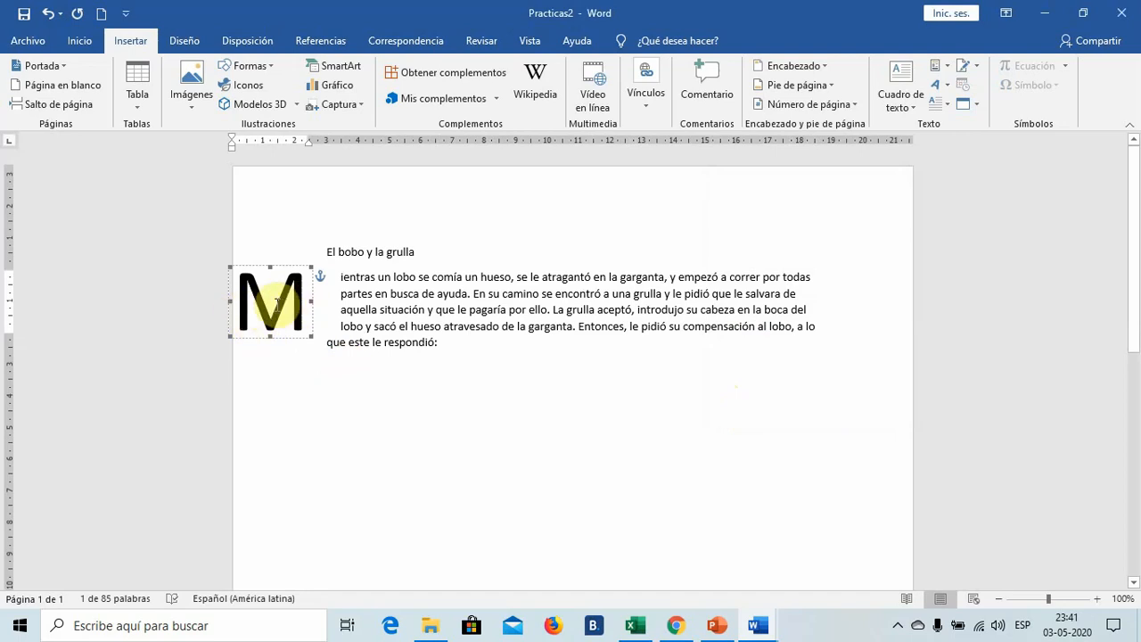
left_click(392, 370)
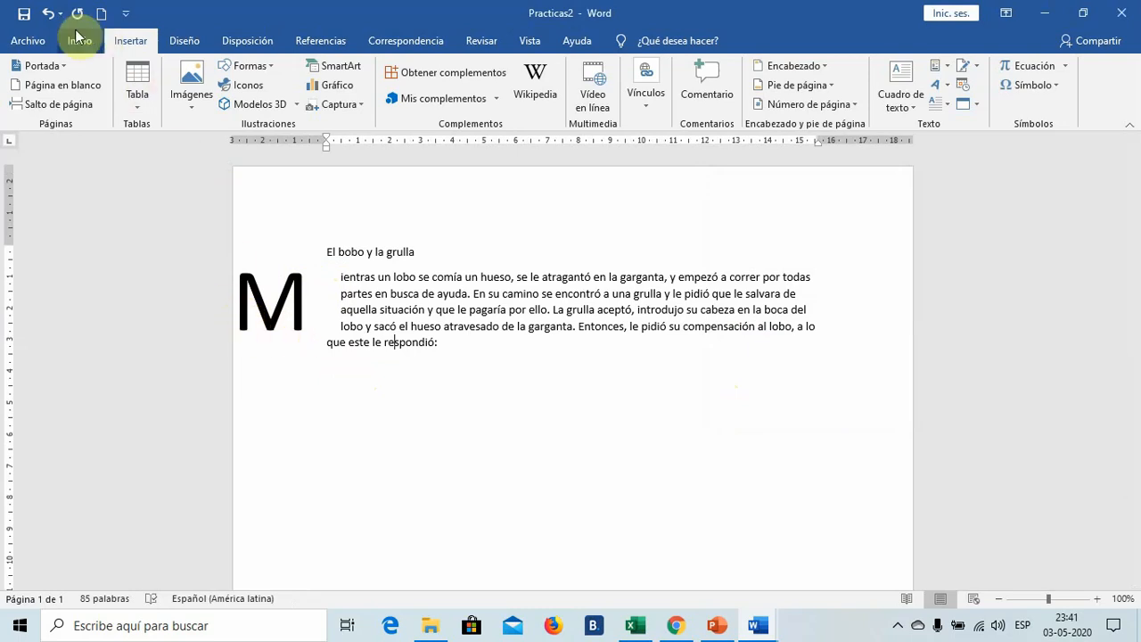
left_click(50, 14)
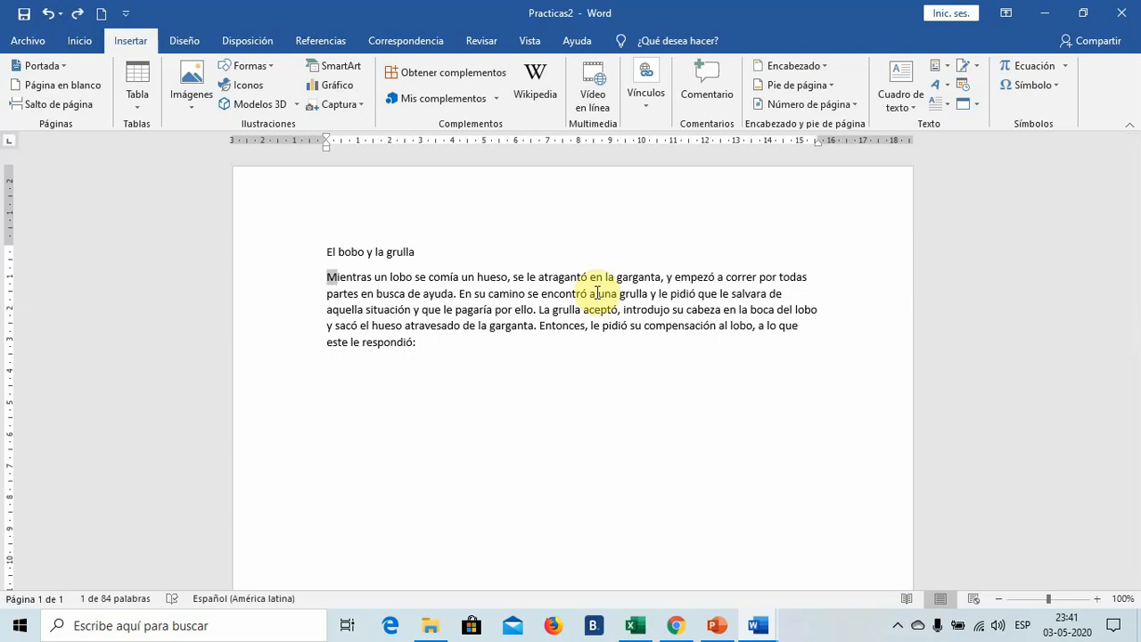
left_click(659, 387)
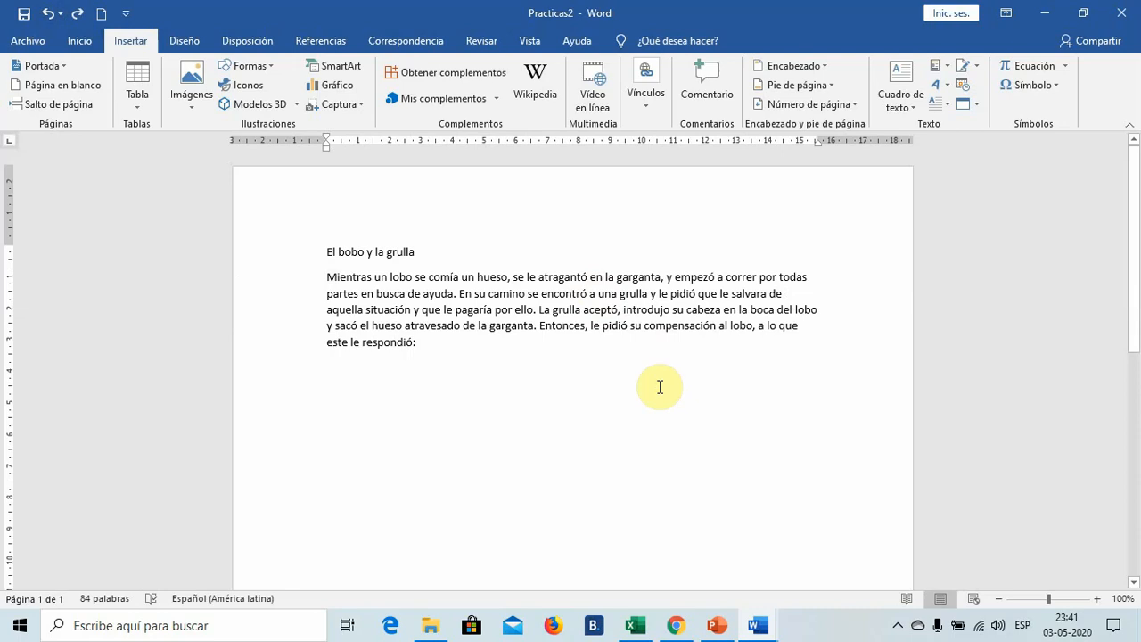
scroll(660, 387, "down", 8)
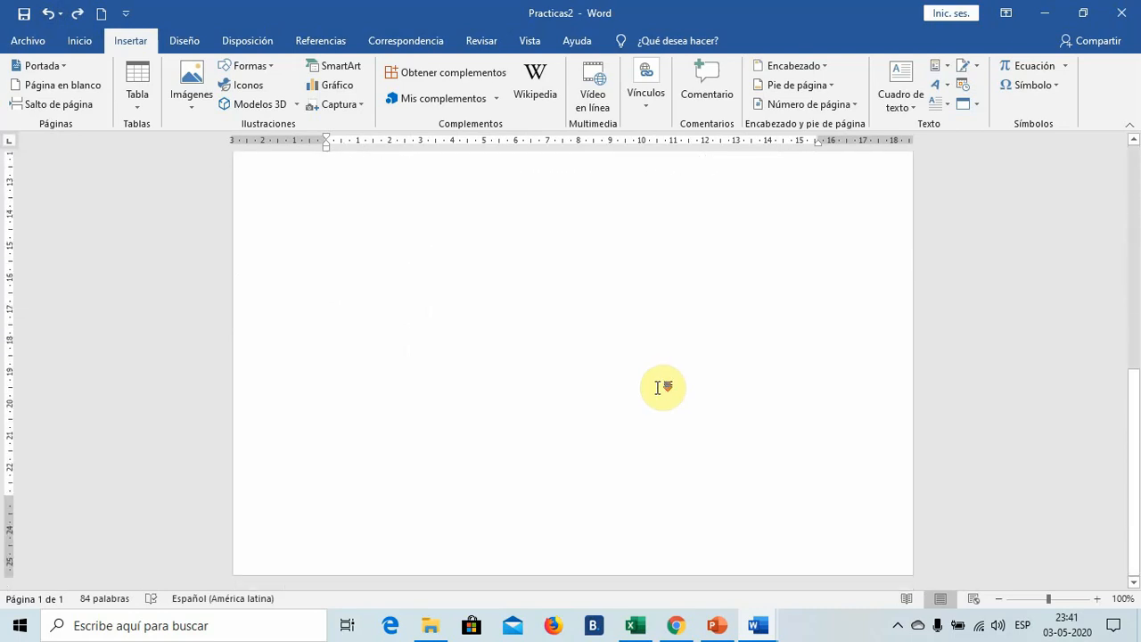
scroll(660, 387, "up", 8)
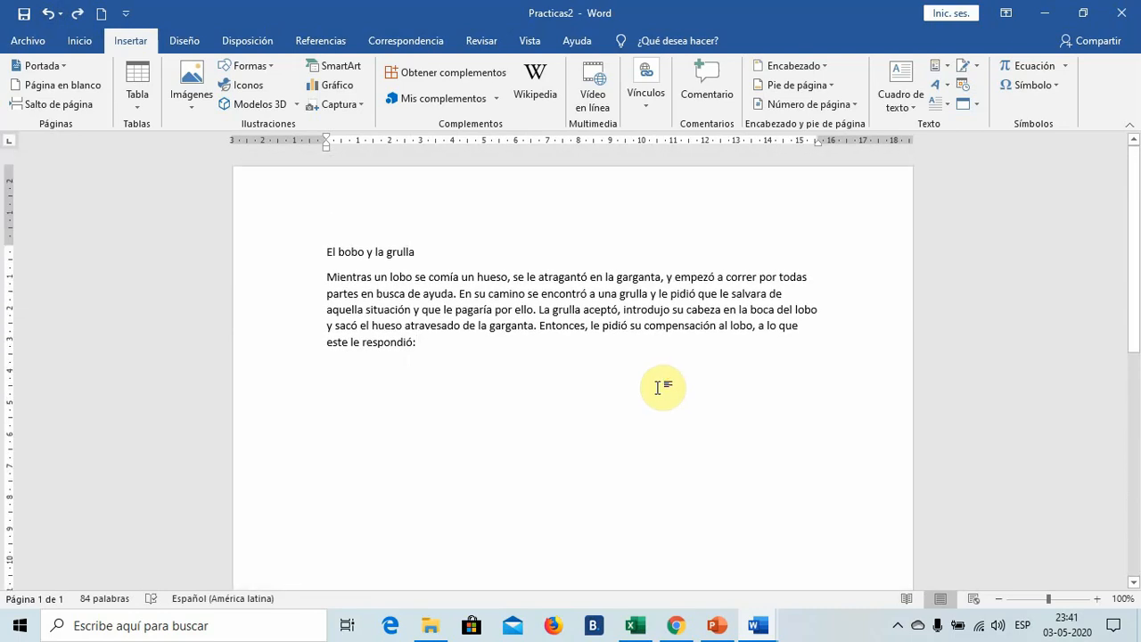
scroll(660, 386, "down", 8)
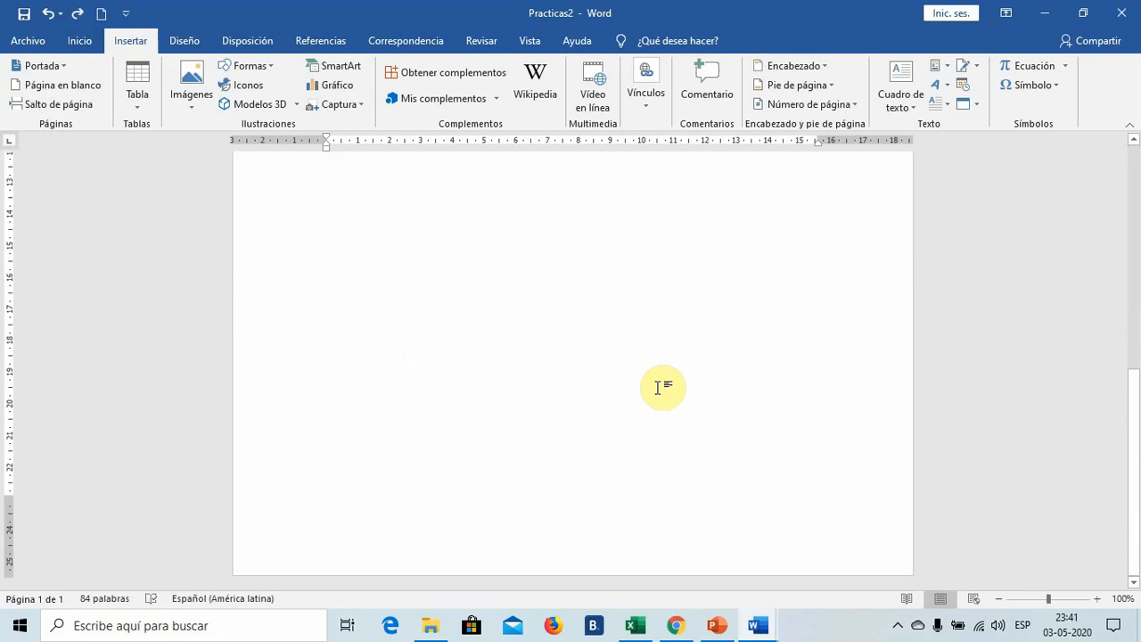
scroll(660, 386, "up", 8)
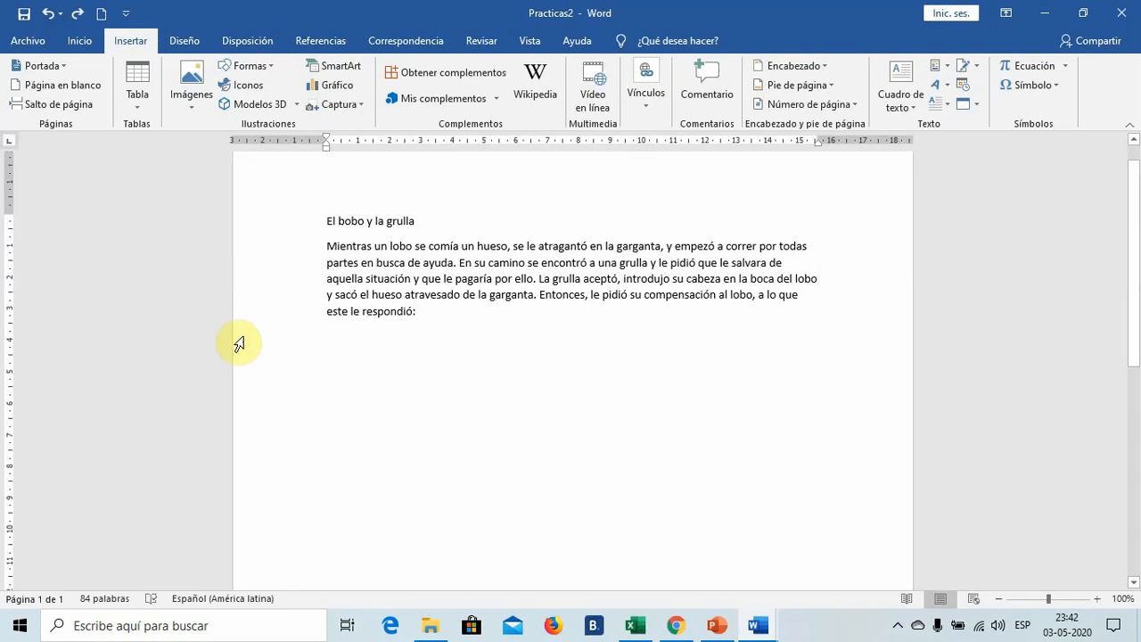
left_click(79, 42)
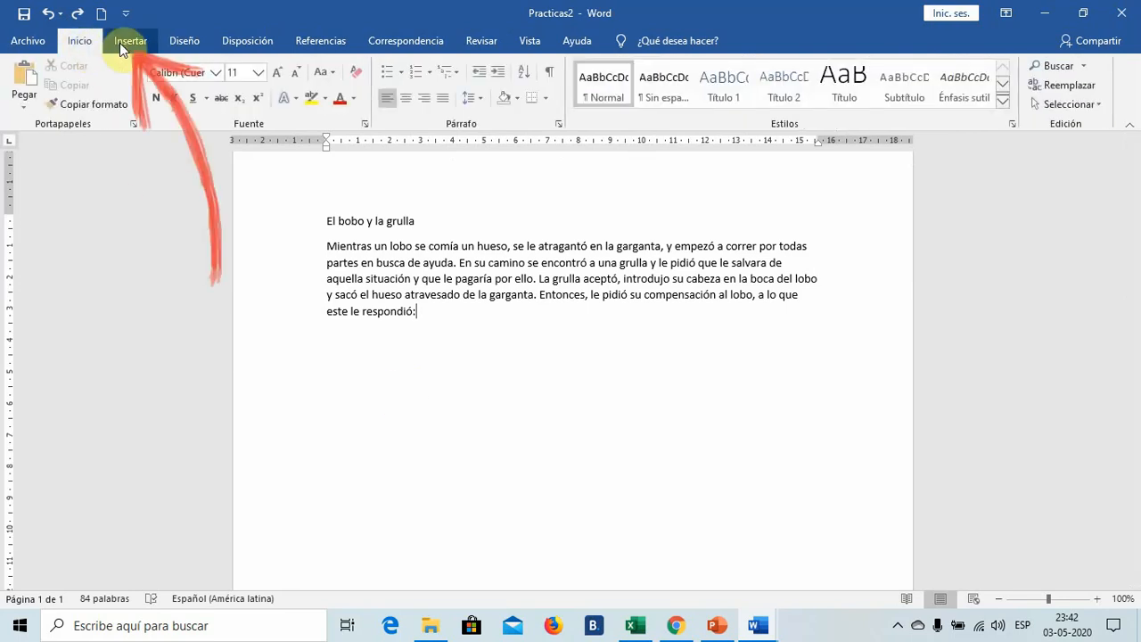
- Insert a Cursiva grande 1 page number at the top of the page and return to the body text
left_click(127, 42)
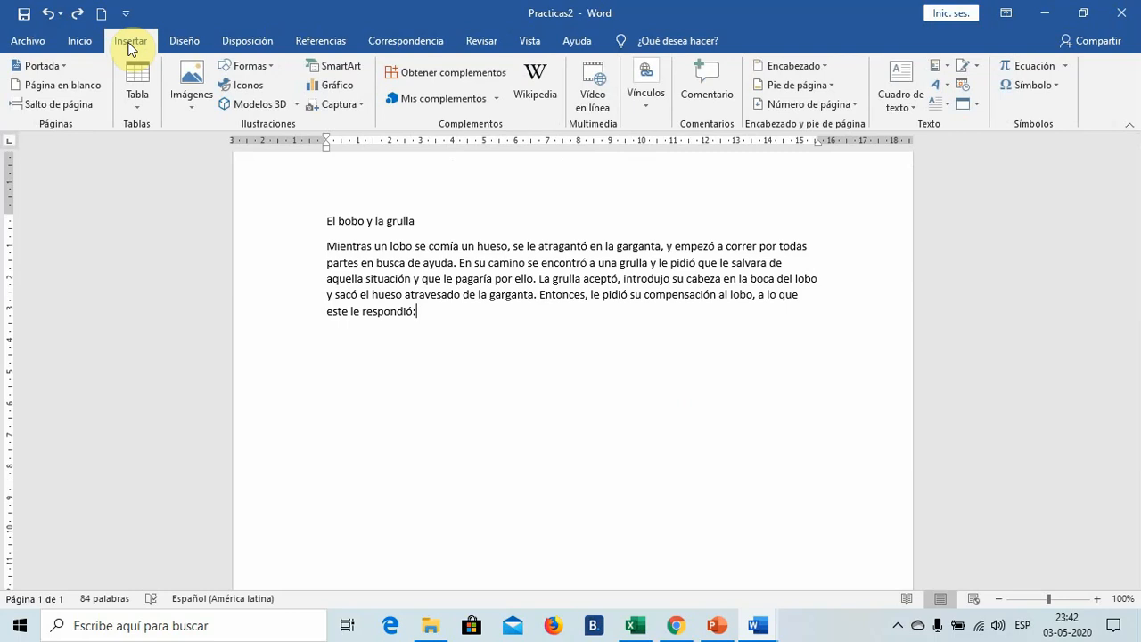
left_click(854, 107)
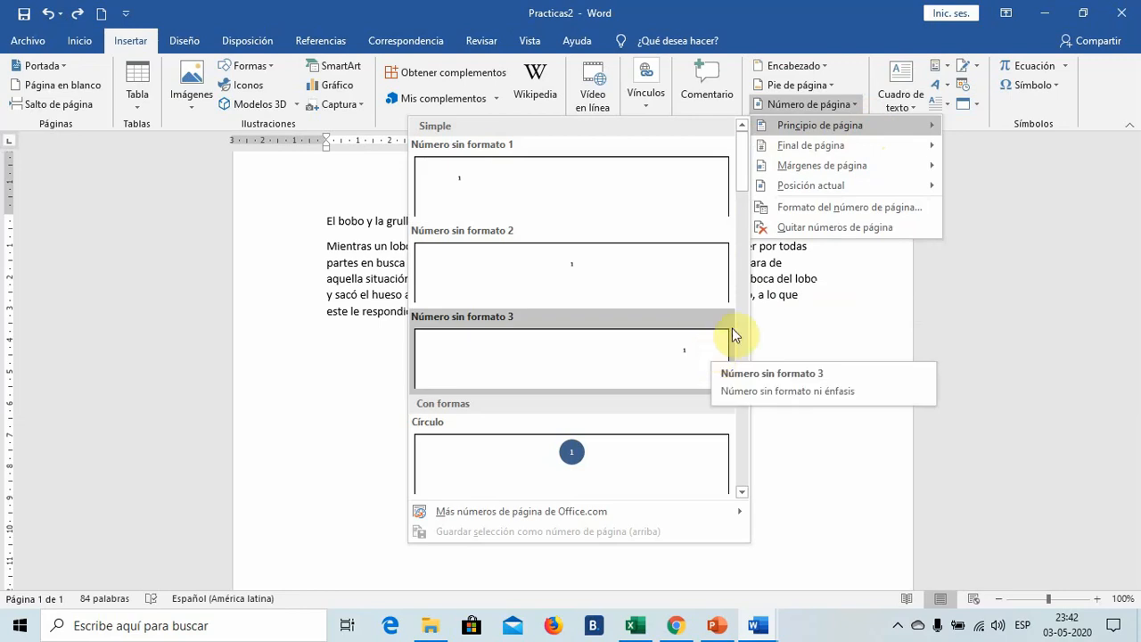
left_click_drag(745, 180, 742, 297)
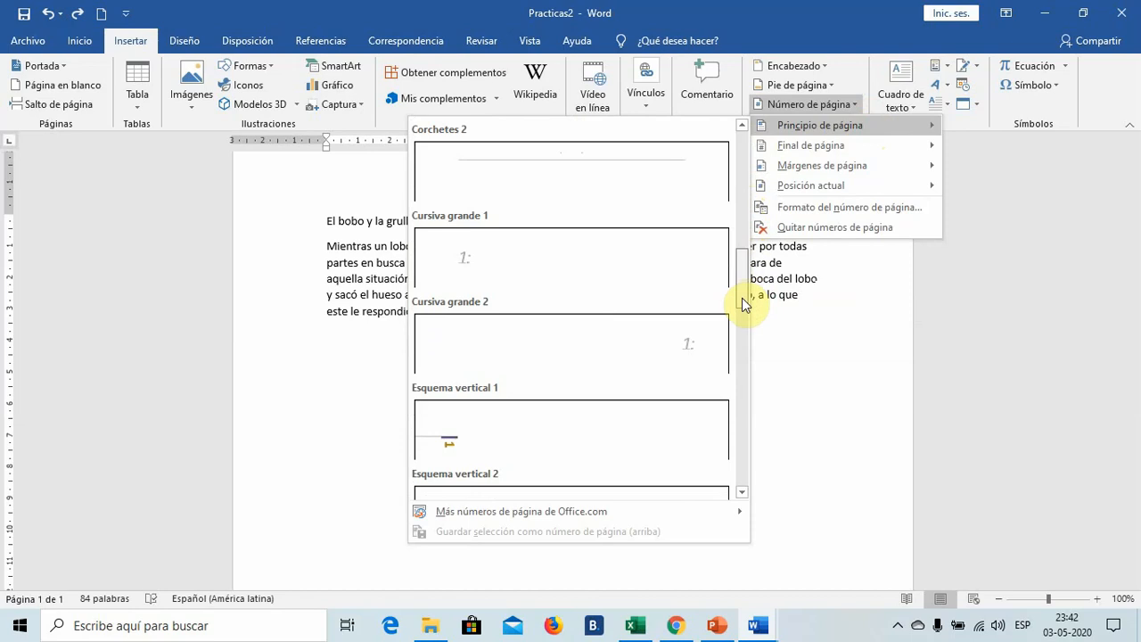
left_click_drag(741, 298, 743, 300)
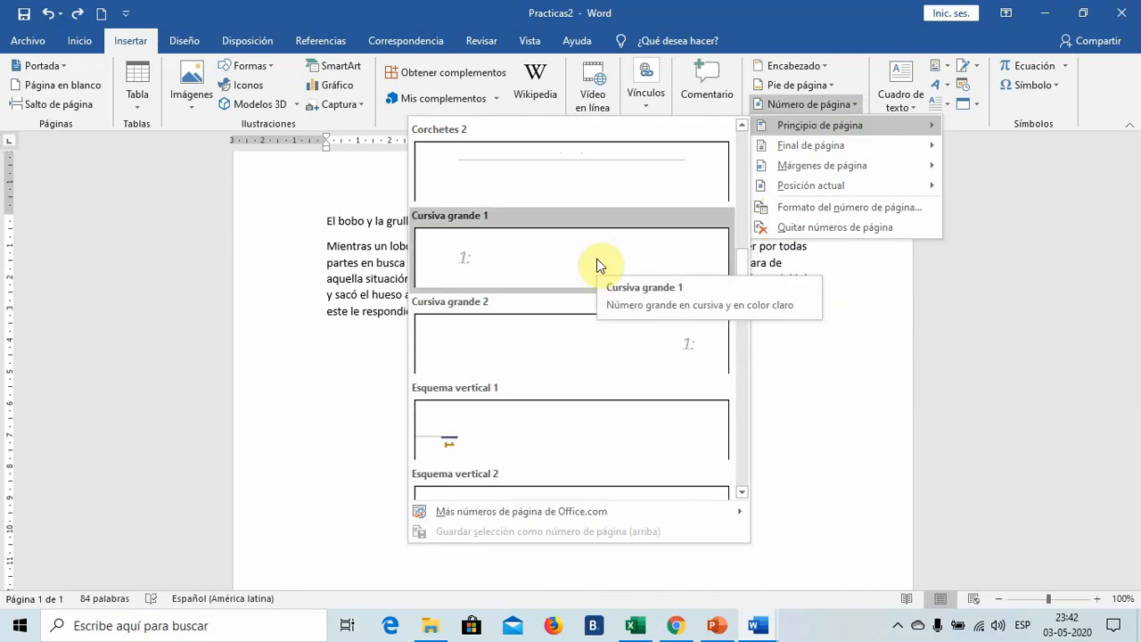
left_click(519, 263)
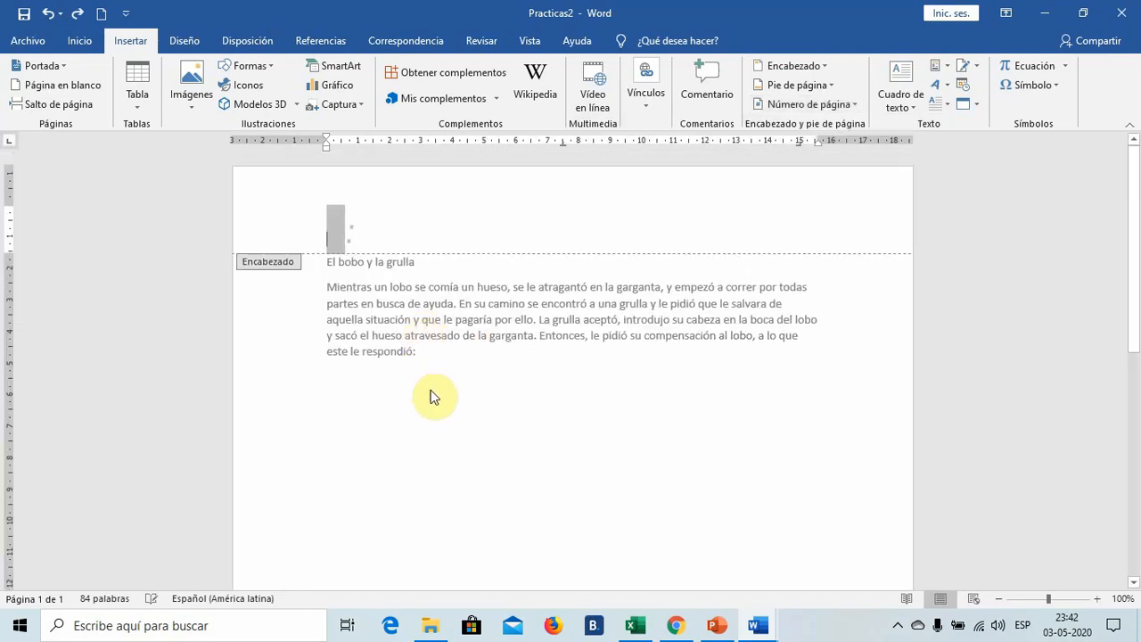
double_click(607, 444)
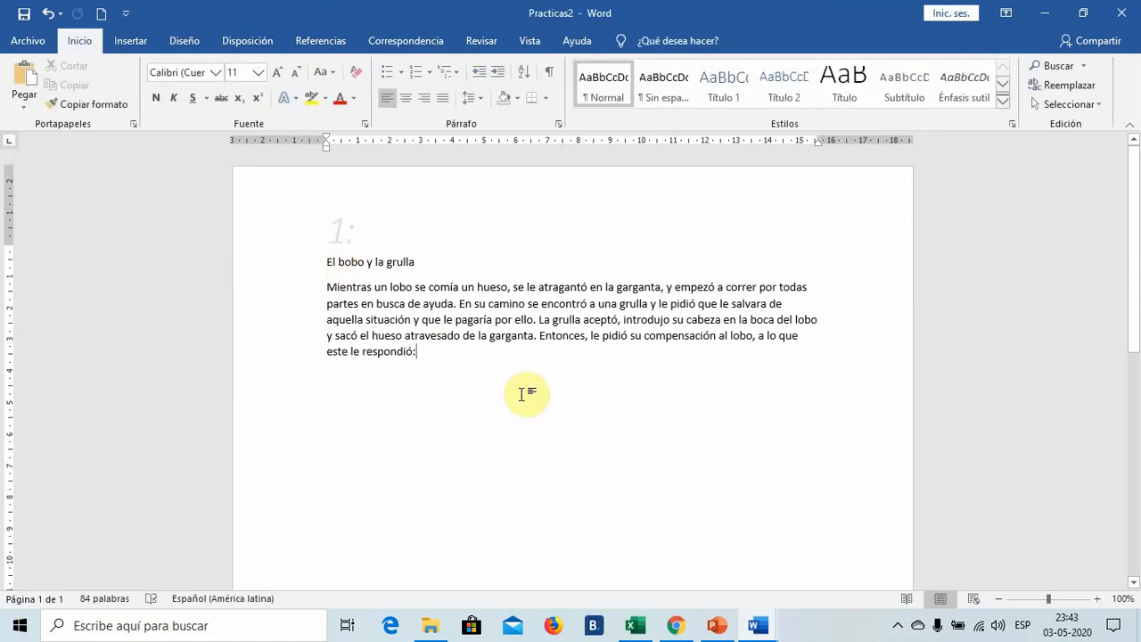
- Add blank lines after the story onto a second page to check its numbering, and undo both the lines and the page number
scroll(528, 393, "down", 8)
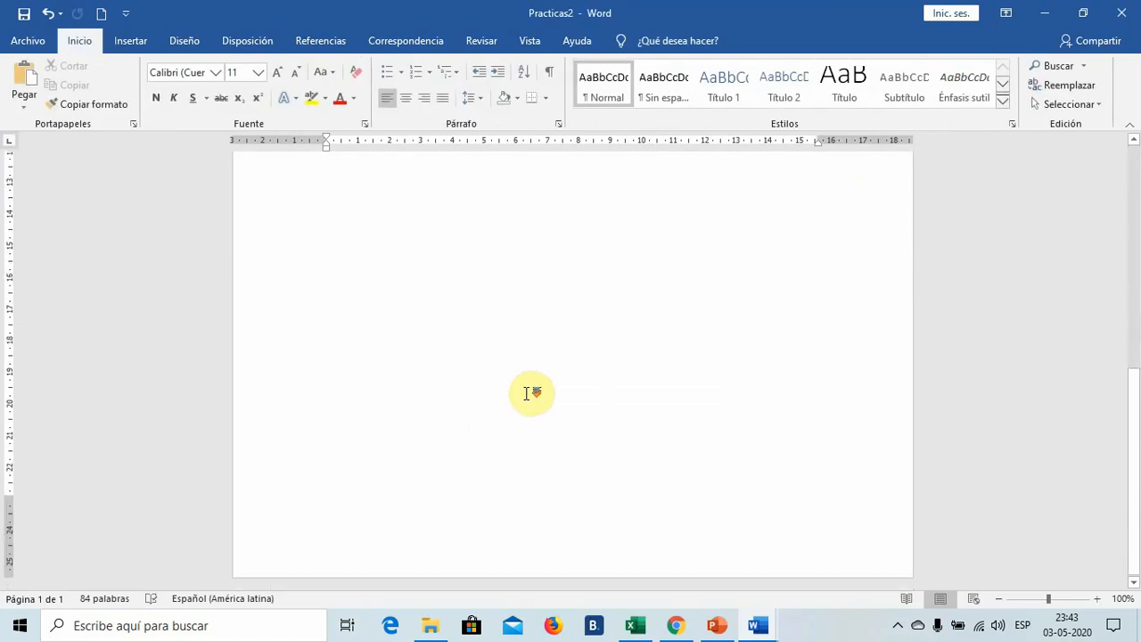
scroll(566, 455, "up", 8)
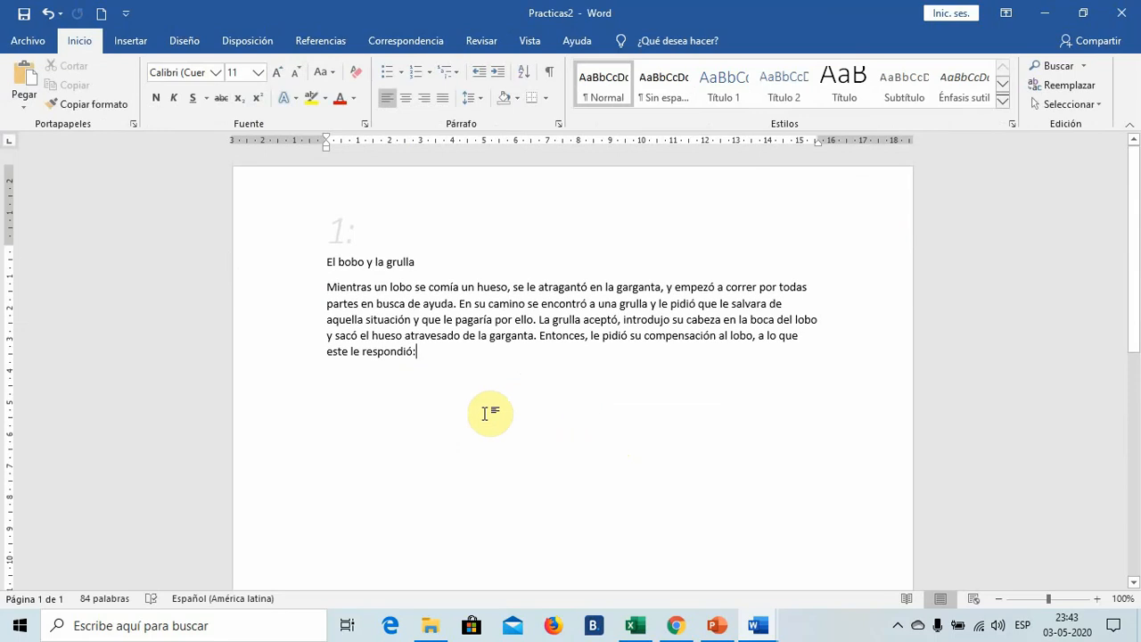
key("Return")
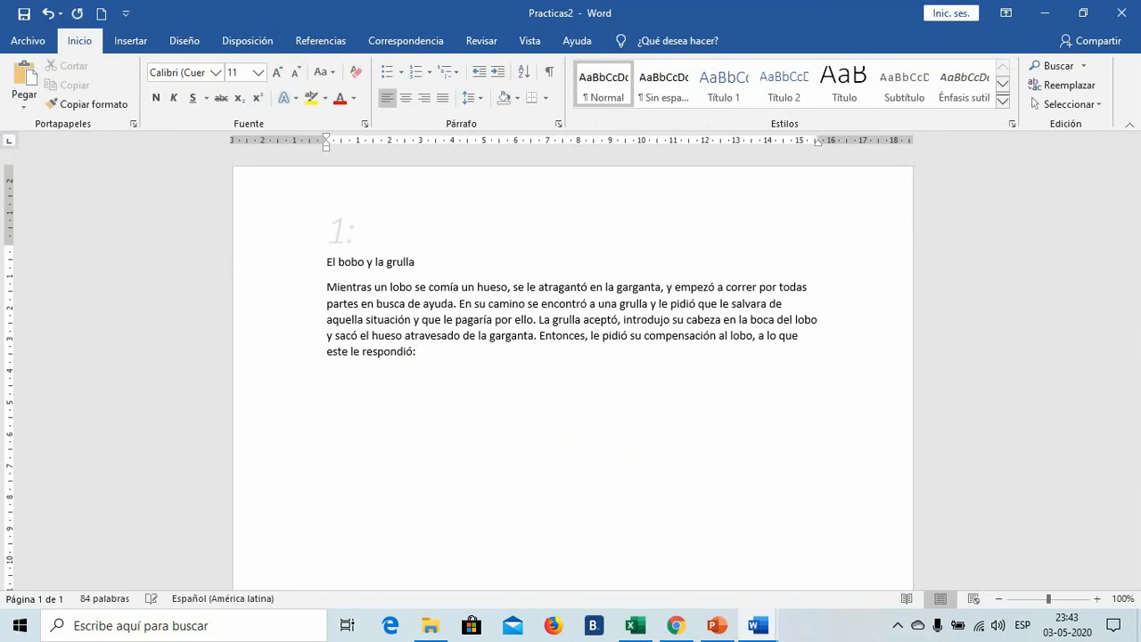
key("Return")
key("Return")
key("Return")
key("Return")
key("Return")
key("Return")
key("Return")
key("Return")
key("Return")
key("Return")
key("Return")
key("Return")
key("Return")
key("Return")
key("Return")
key("Return")
key("Return")
key("Return")
key("Return")
key("Return")
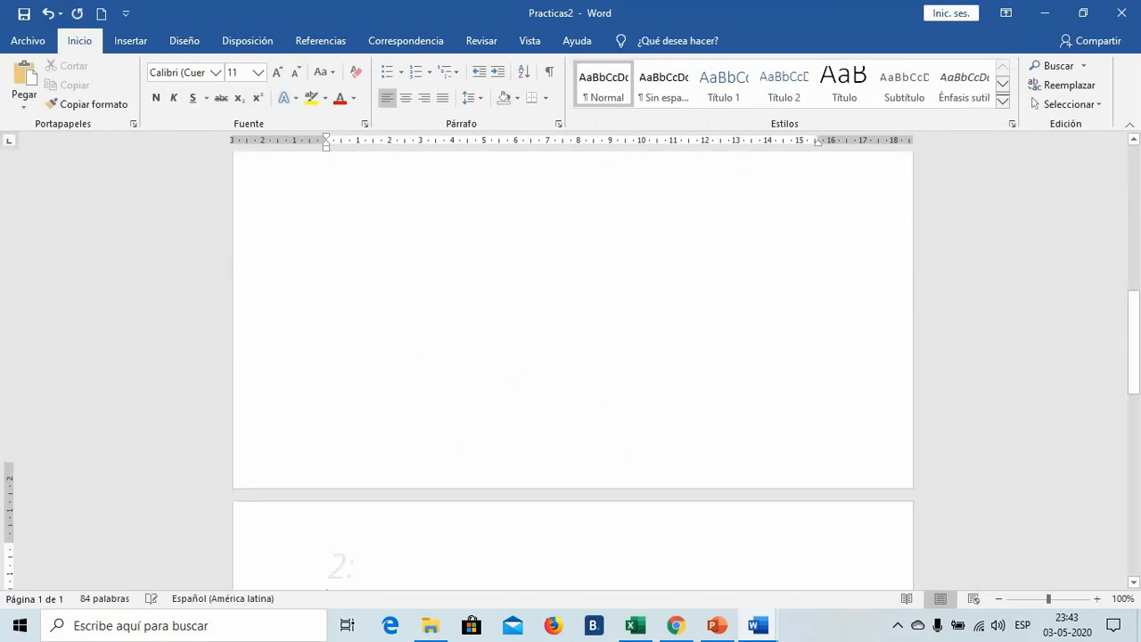
scroll(484, 420, "down", 3)
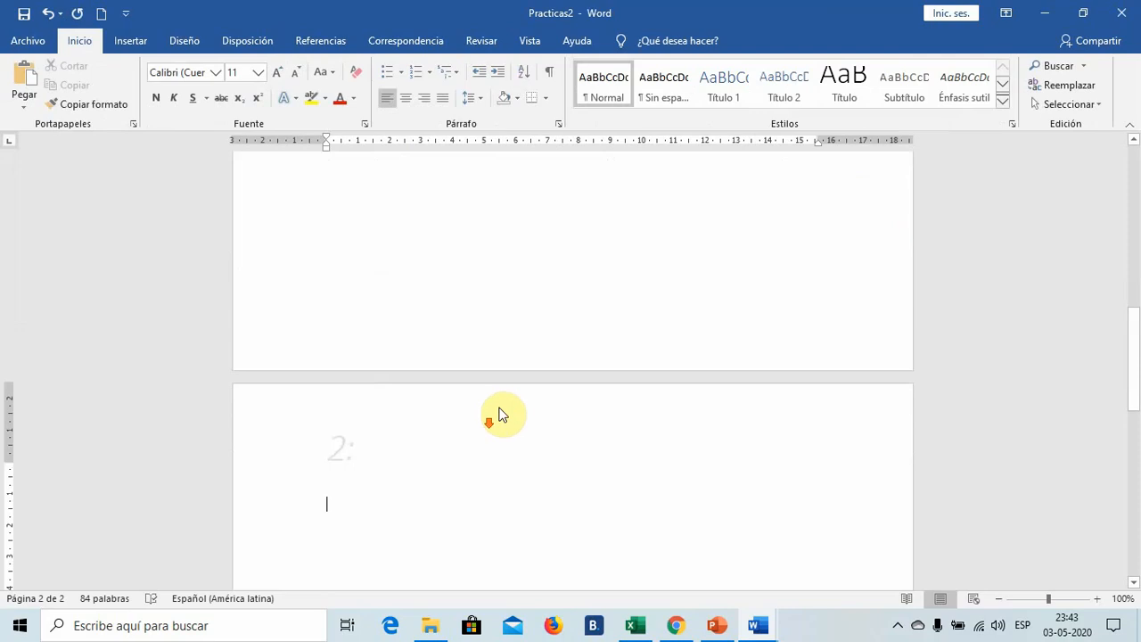
scroll(499, 414, "down", 4)
scroll(505, 407, "up", 20)
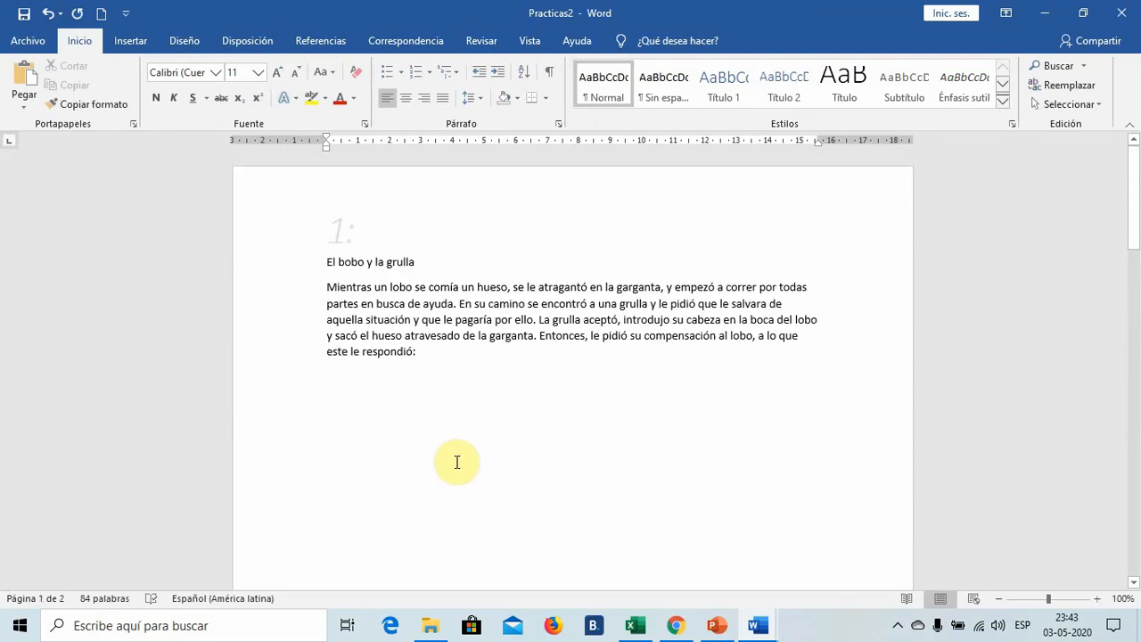
left_click(49, 14)
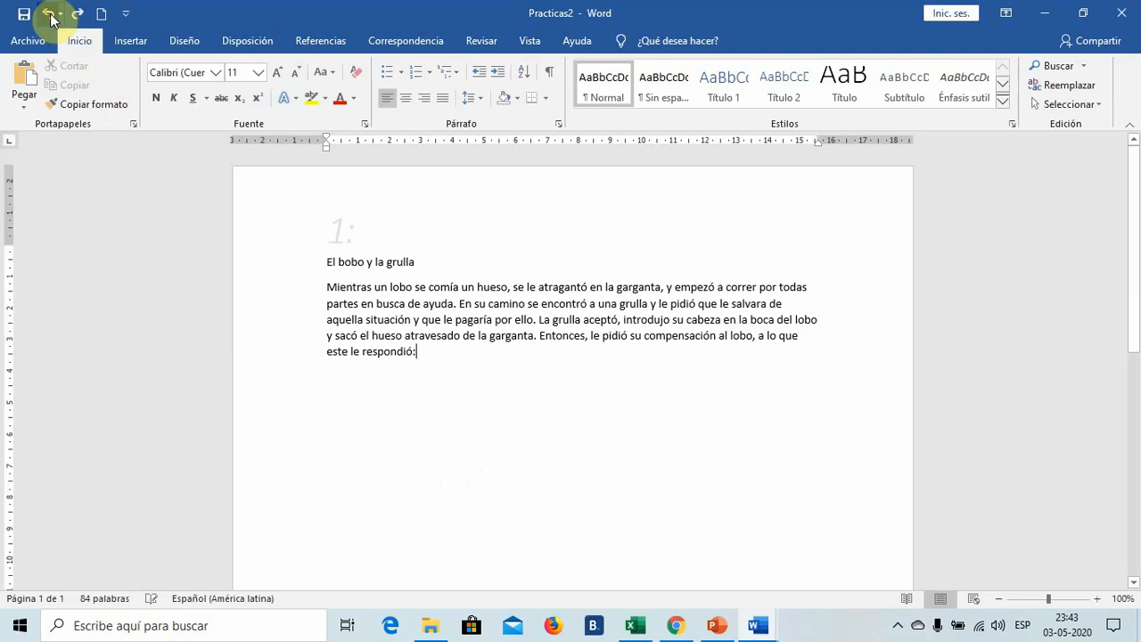
left_click(49, 14)
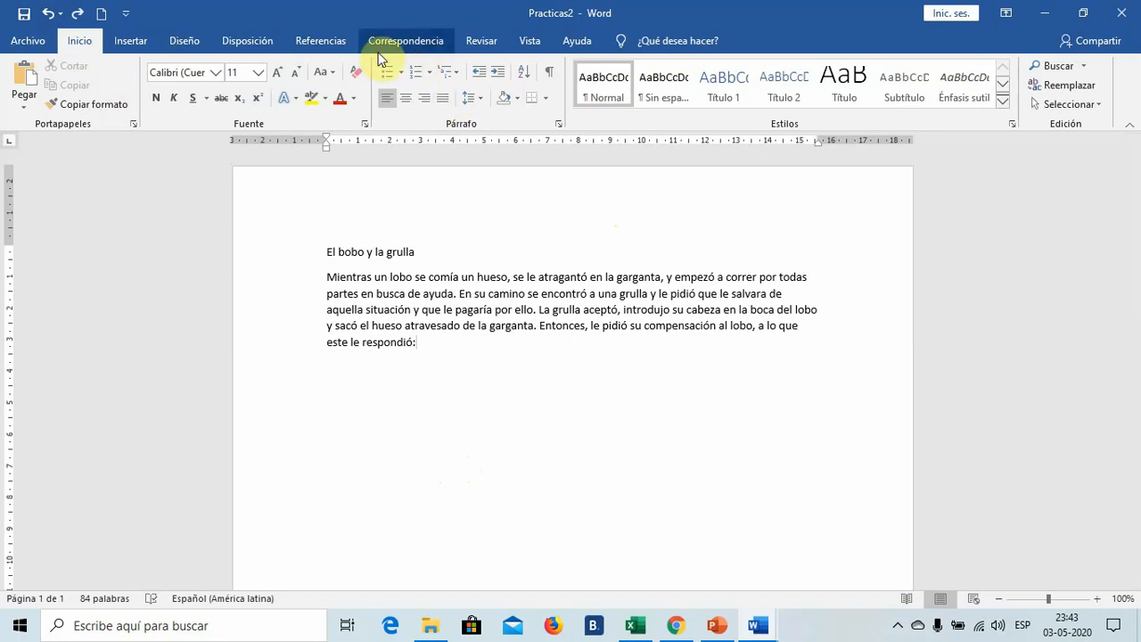
- Insert a Círculo page number at the end of the page (Final de página) and return to the body text
left_click(139, 43)
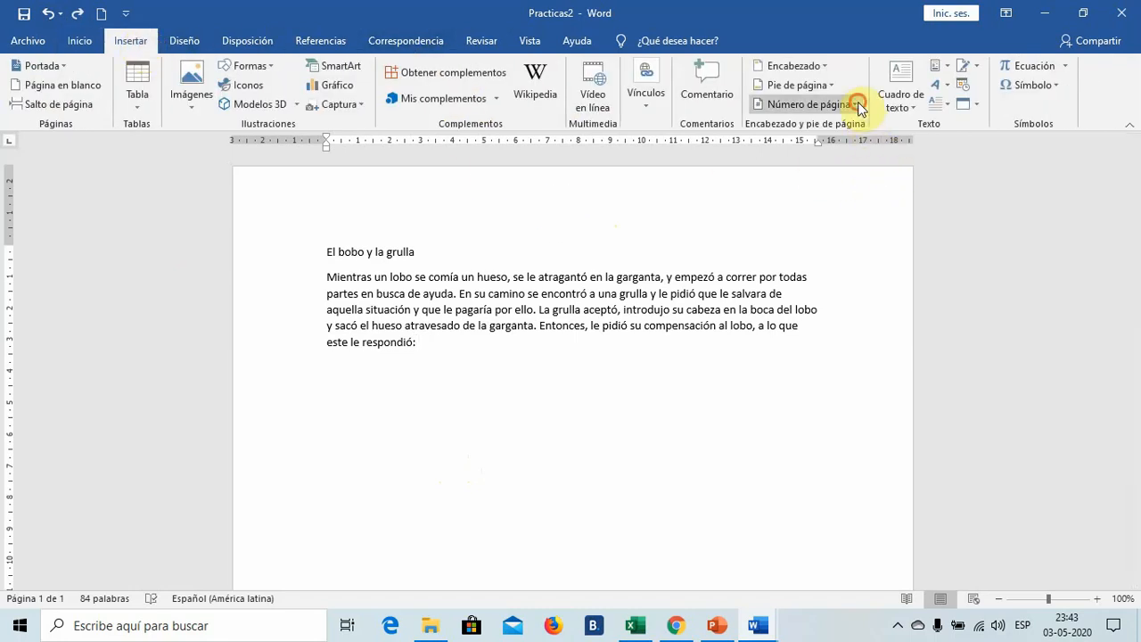
left_click(858, 106)
mouse_move(861, 145)
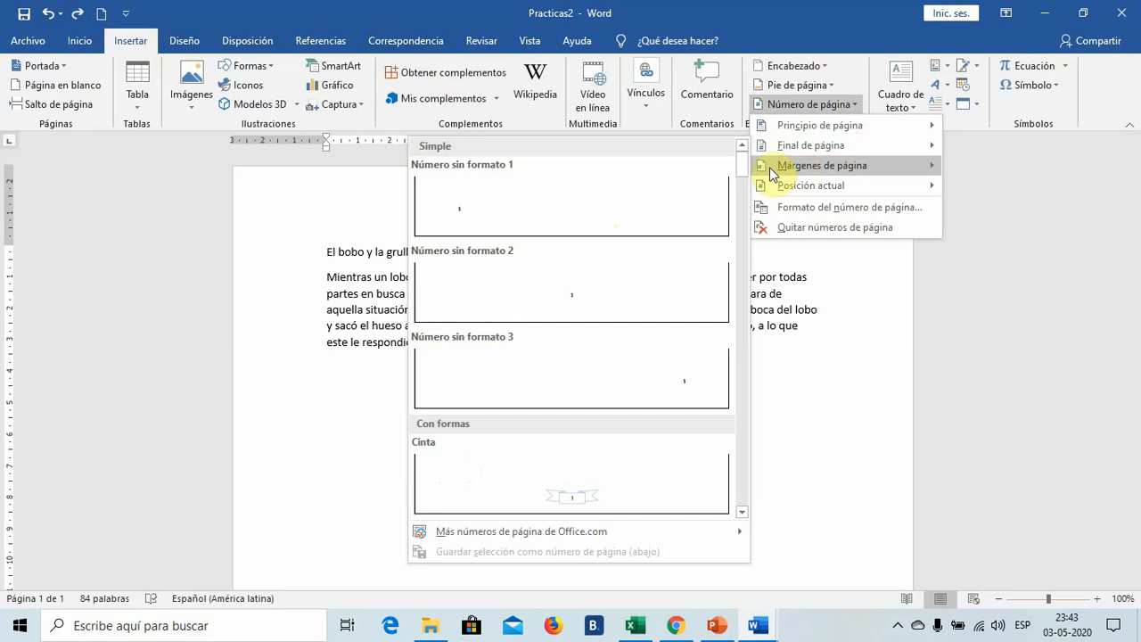
mouse_move(770, 167)
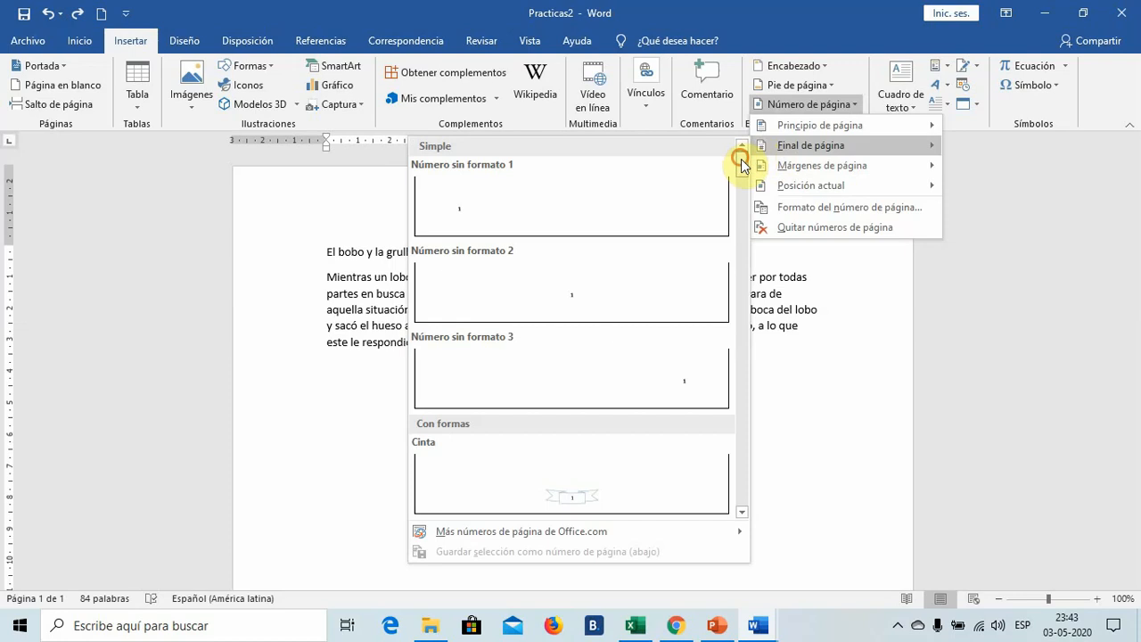
scroll(741, 159, "down", 3)
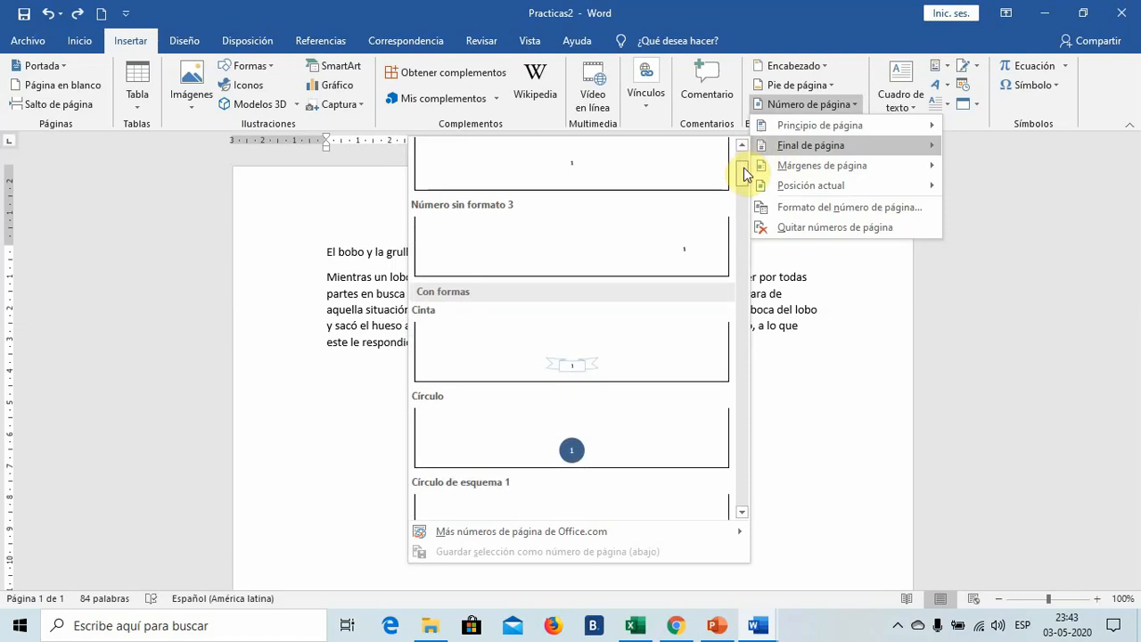
scroll(745, 174, "down", 2)
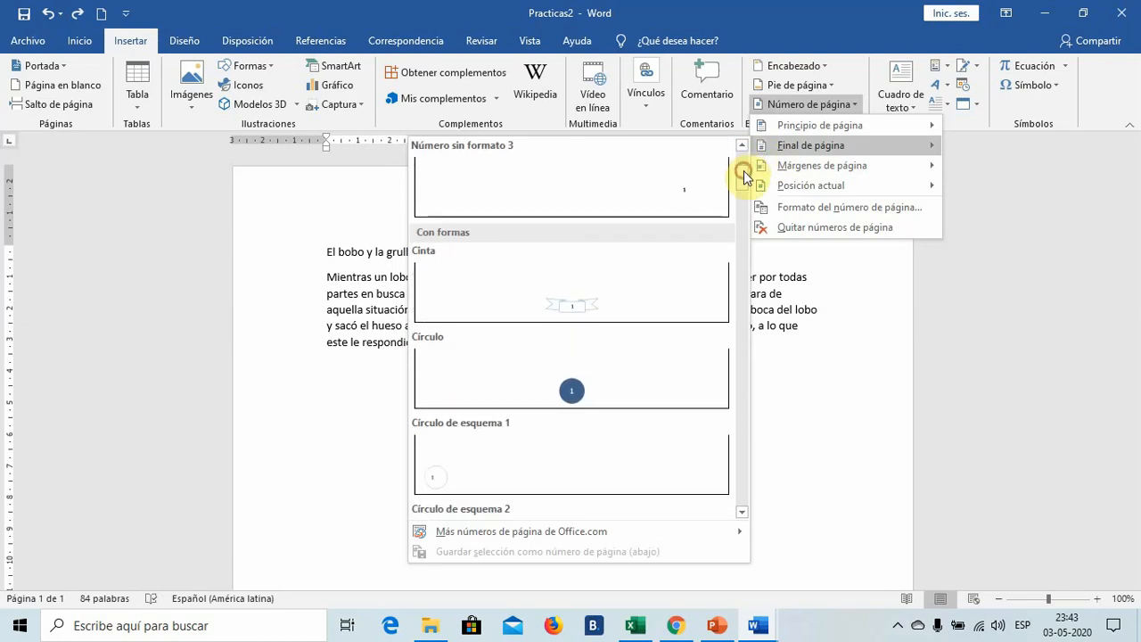
left_click(636, 360)
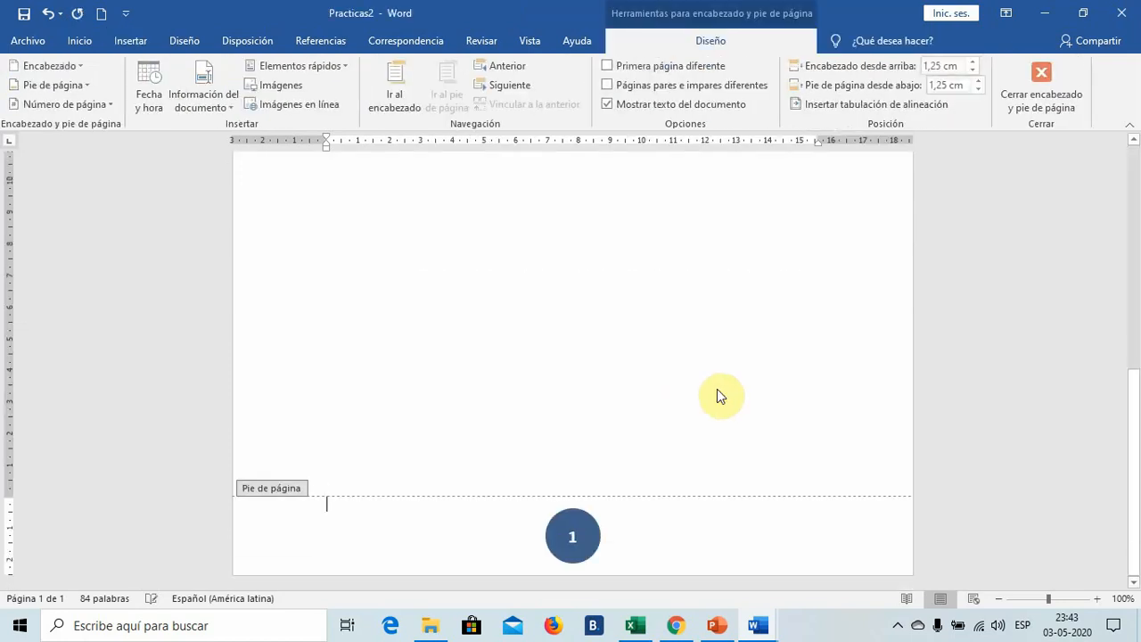
double_click(572, 291)
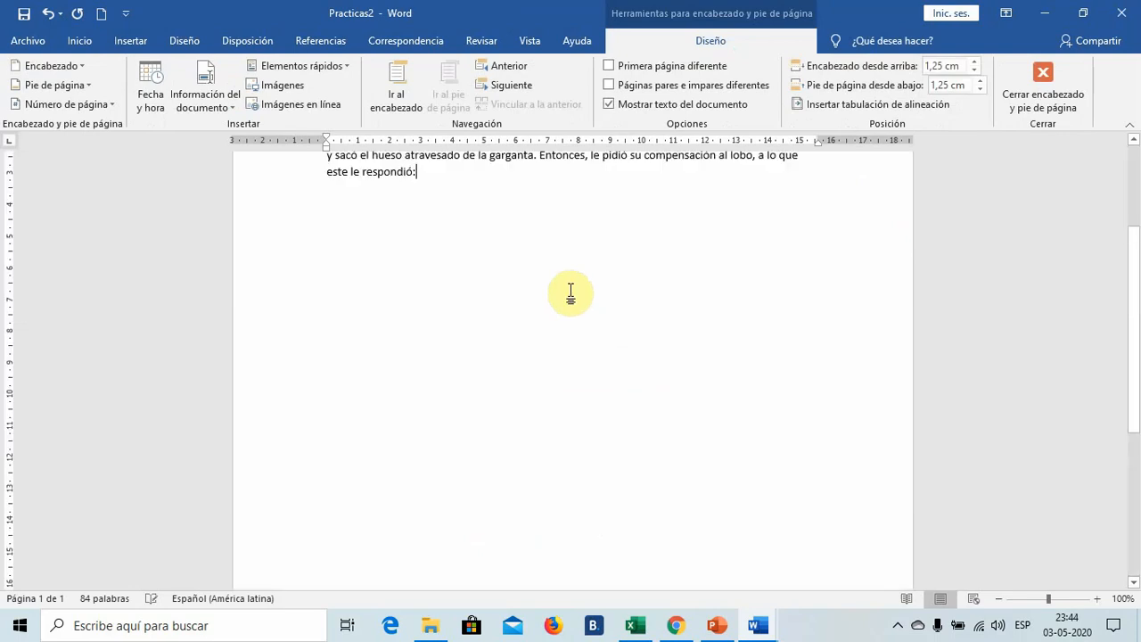
scroll(616, 308, "up", 3)
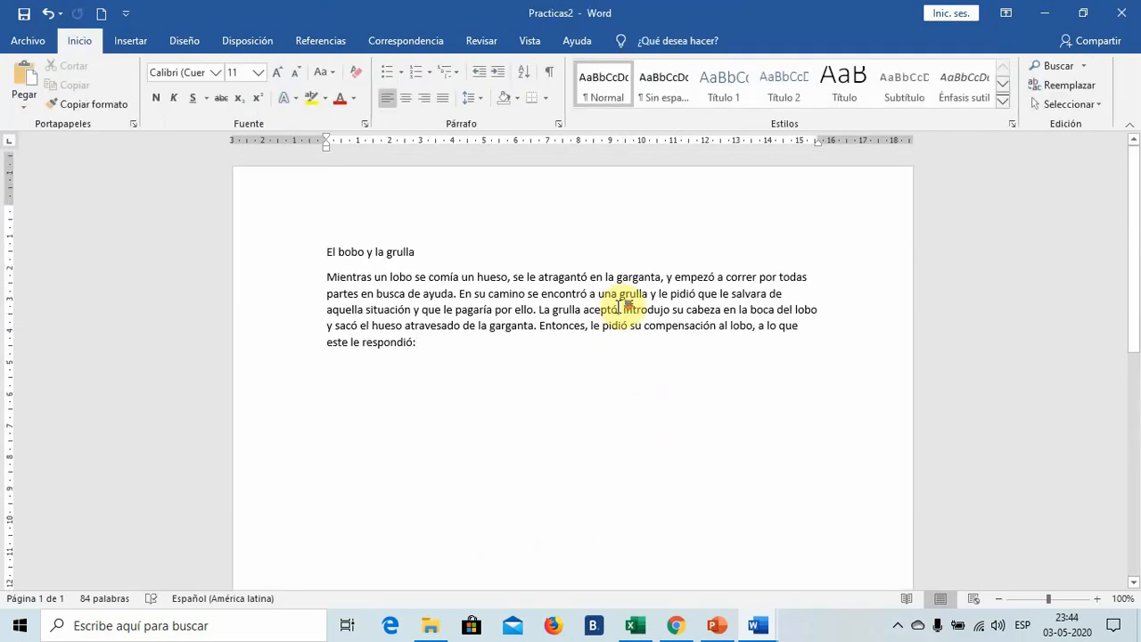
scroll(620, 307, "down", 10)
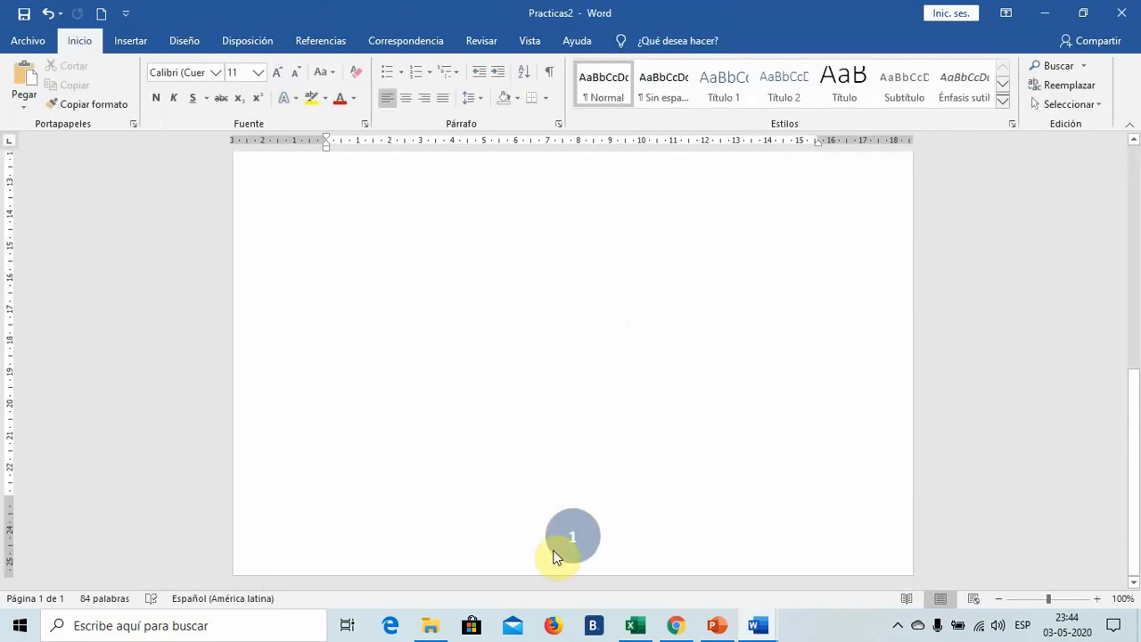
scroll(554, 436, "up", 5)
scroll(553, 436, "up", 3)
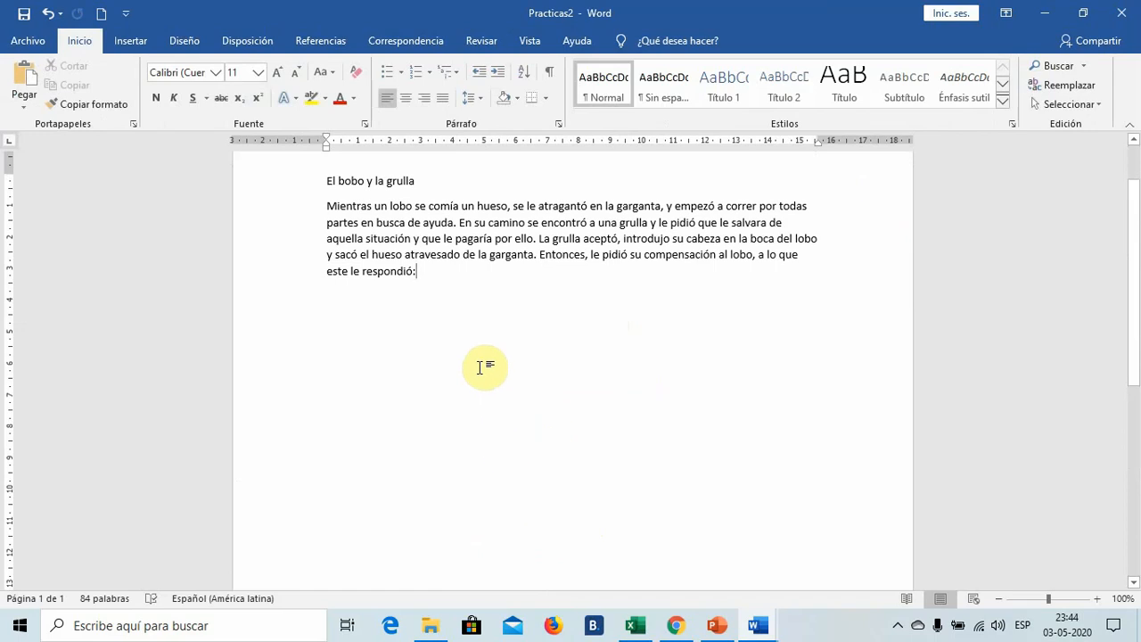
- Add blank lines after the story text until a second page starts and check the page number in its footer
scroll(481, 365, "down", 8)
scroll(488, 363, "down", 1)
key("Return")
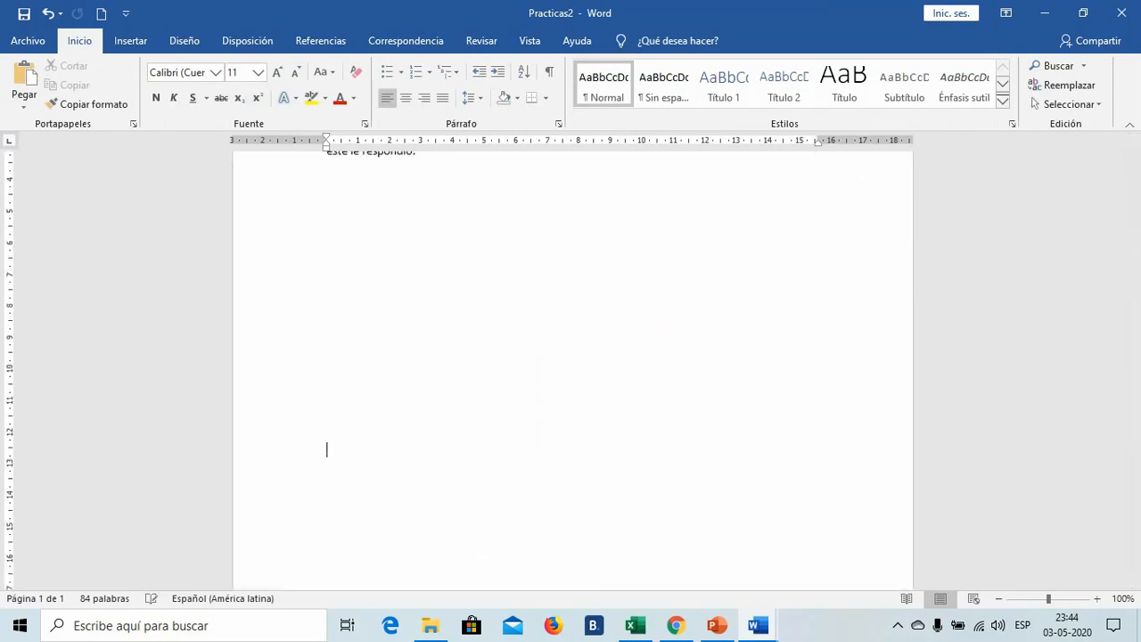
key("Return")
key("Return")
key("Return")
key("Return")
key("Return")
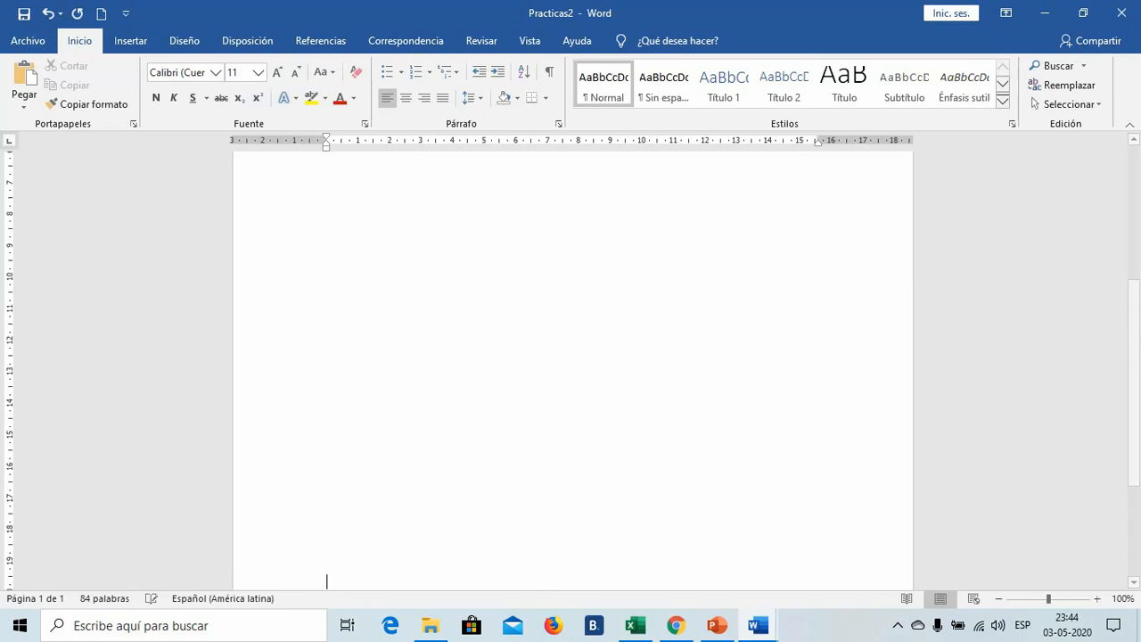
key("Return")
key("Return")
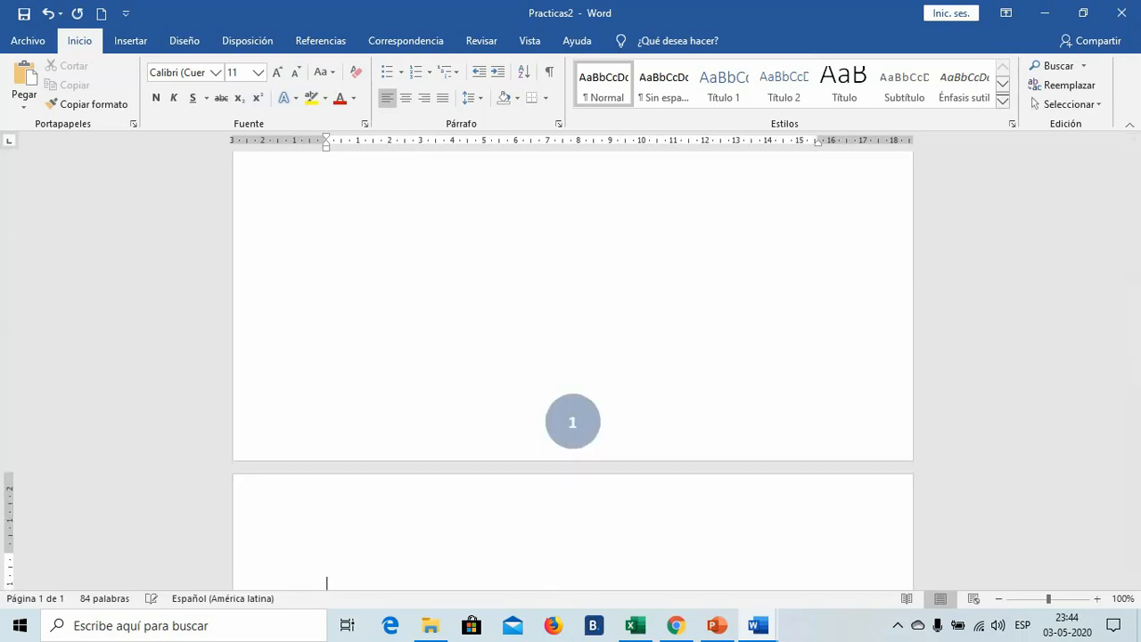
scroll(757, 453, "down", 8)
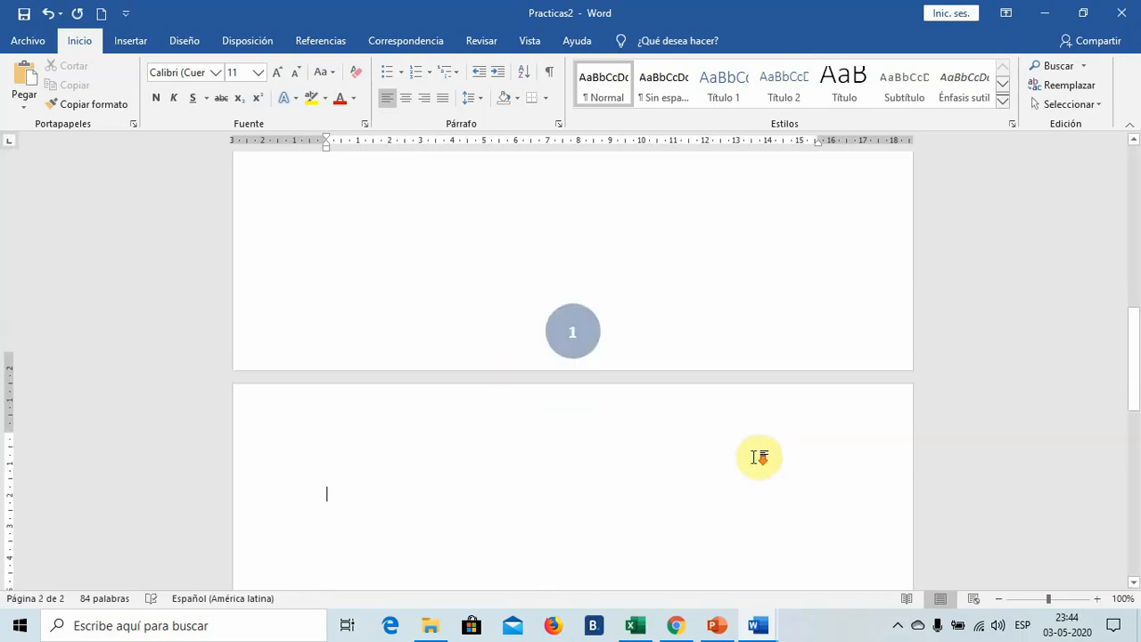
scroll(757, 454, "down", 8)
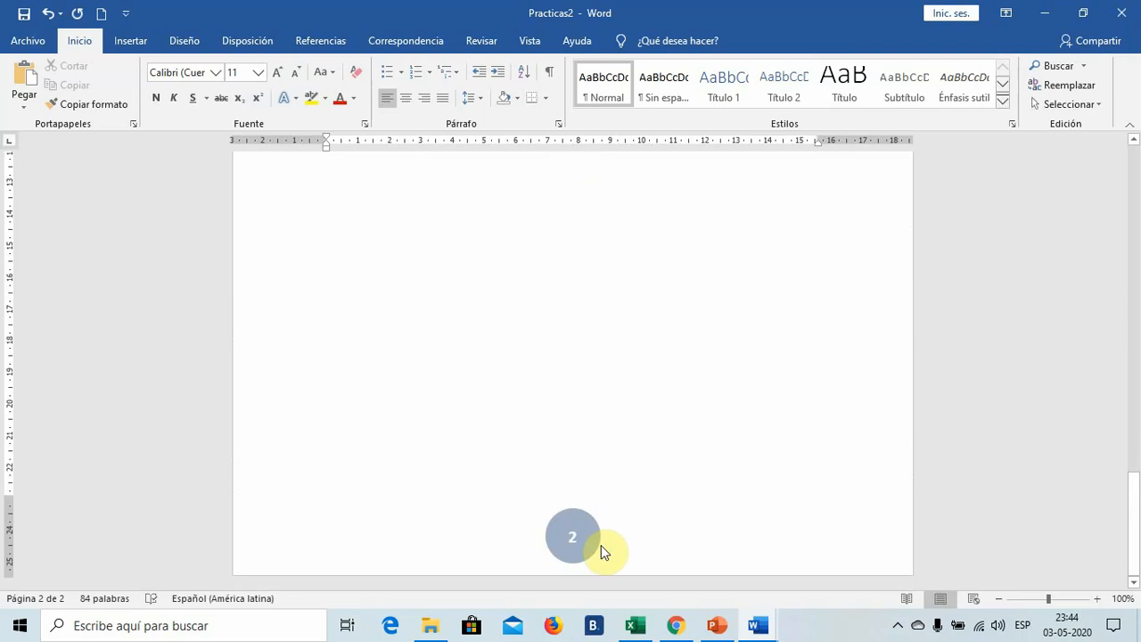
scroll(602, 551, "up", 5)
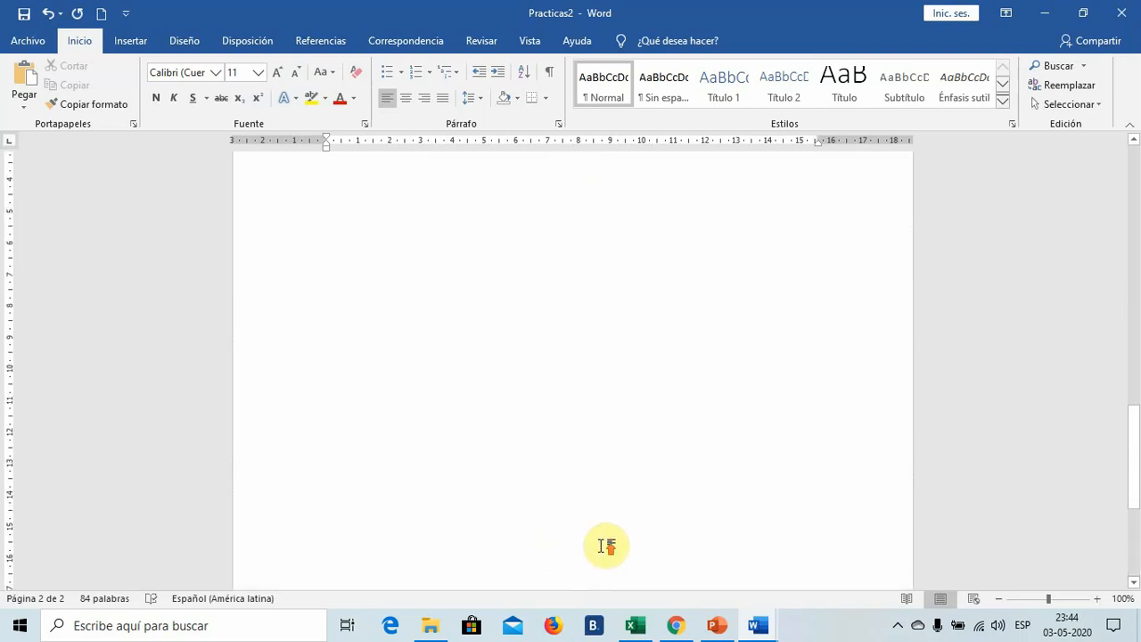
scroll(606, 545, "up", 15)
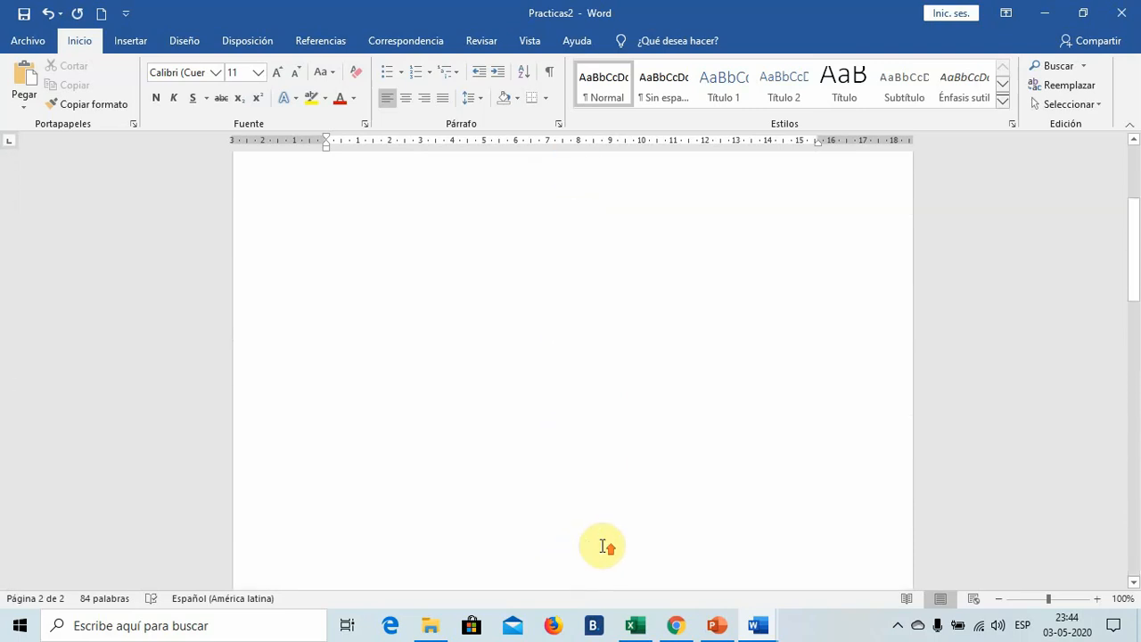
- Review the circled footer page number below the story text and save the Practicas2 document
scroll(602, 546, "up", 5)
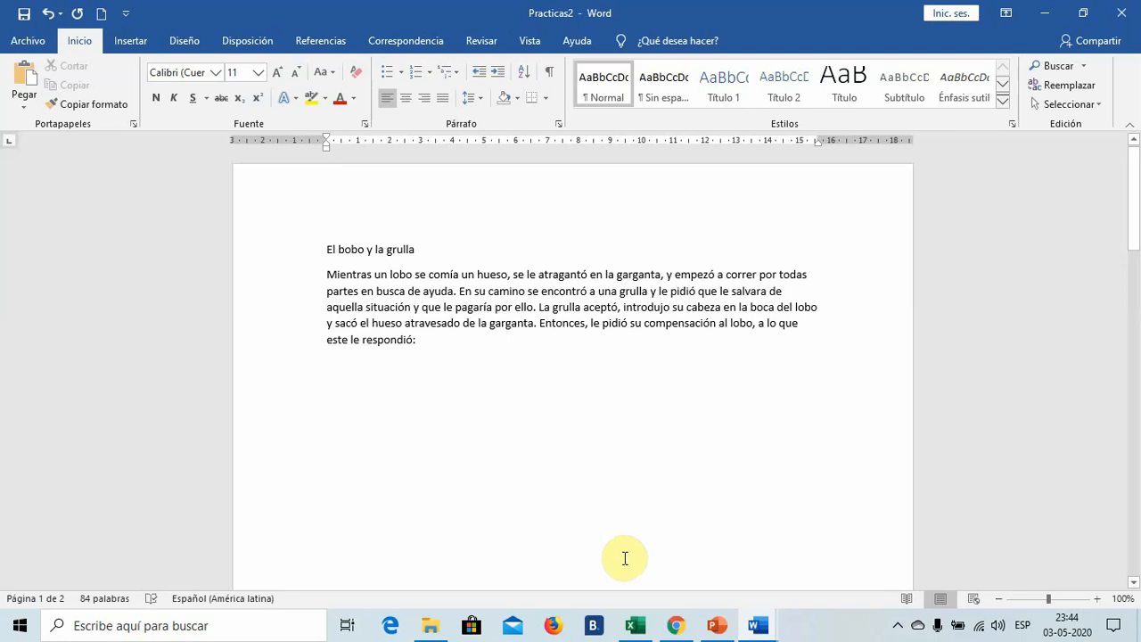
scroll(625, 558, "down", 10)
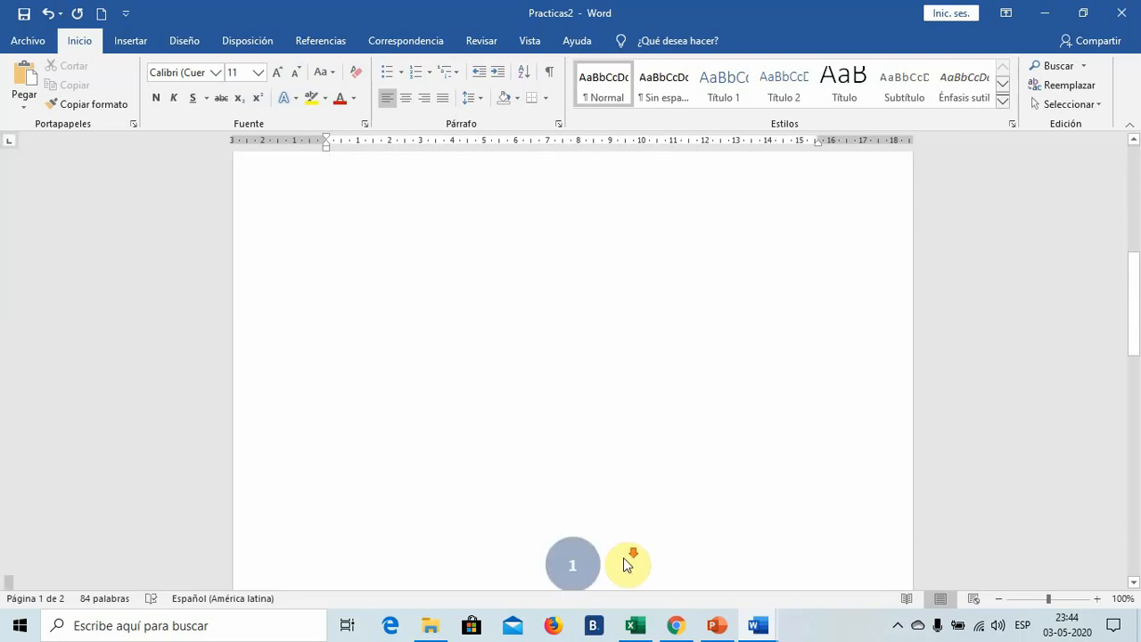
scroll(624, 558, "down", 2)
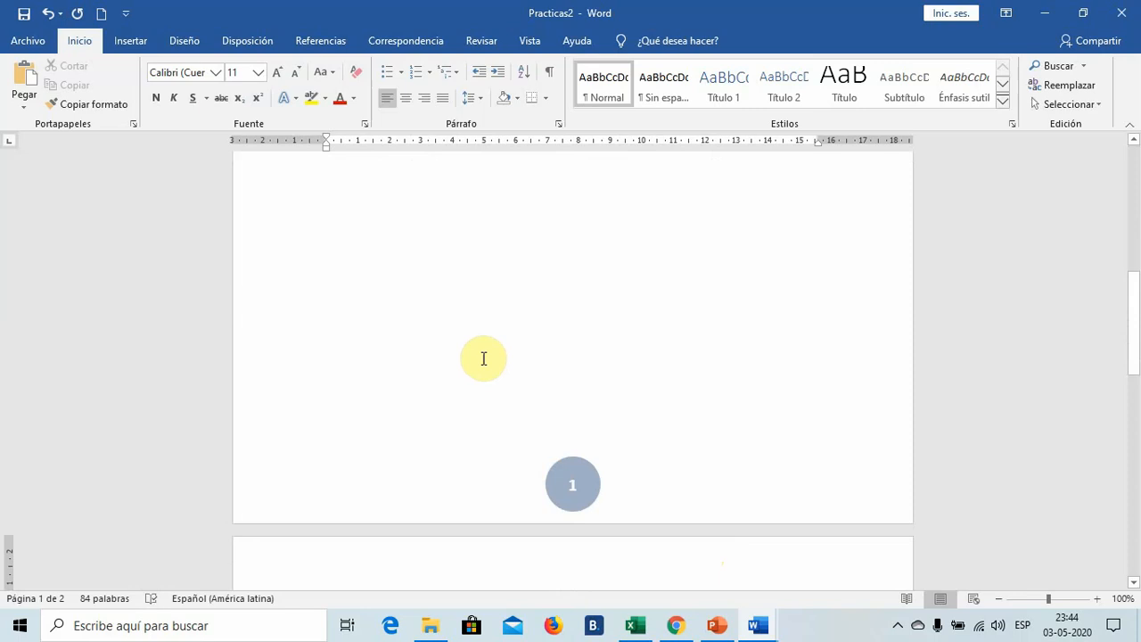
scroll(483, 358, "up", 10)
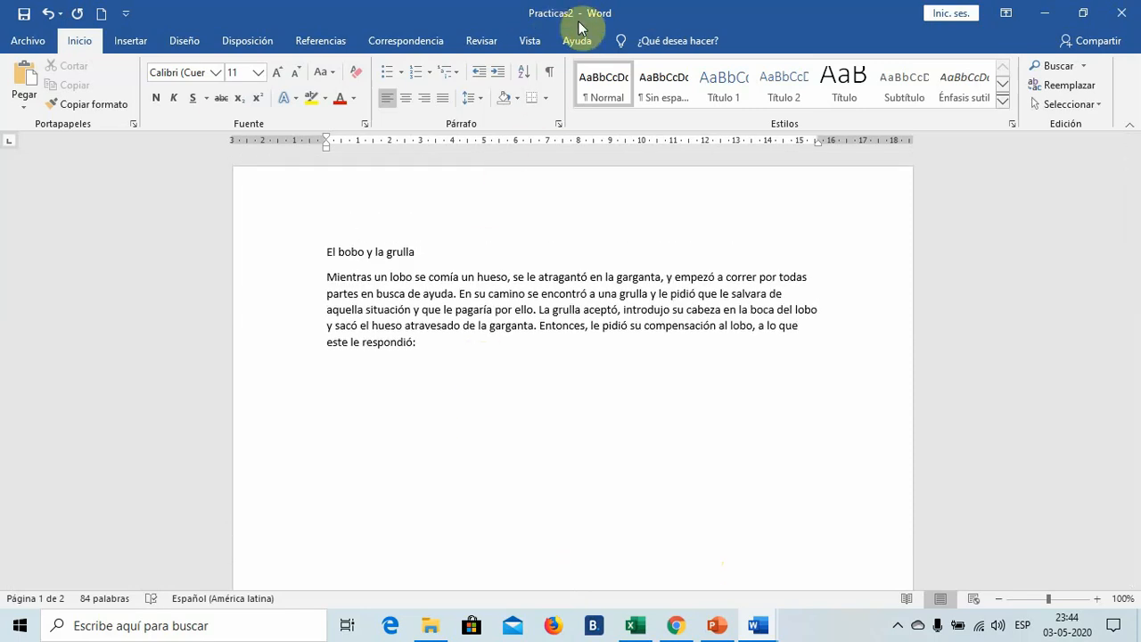
left_click(24, 15)
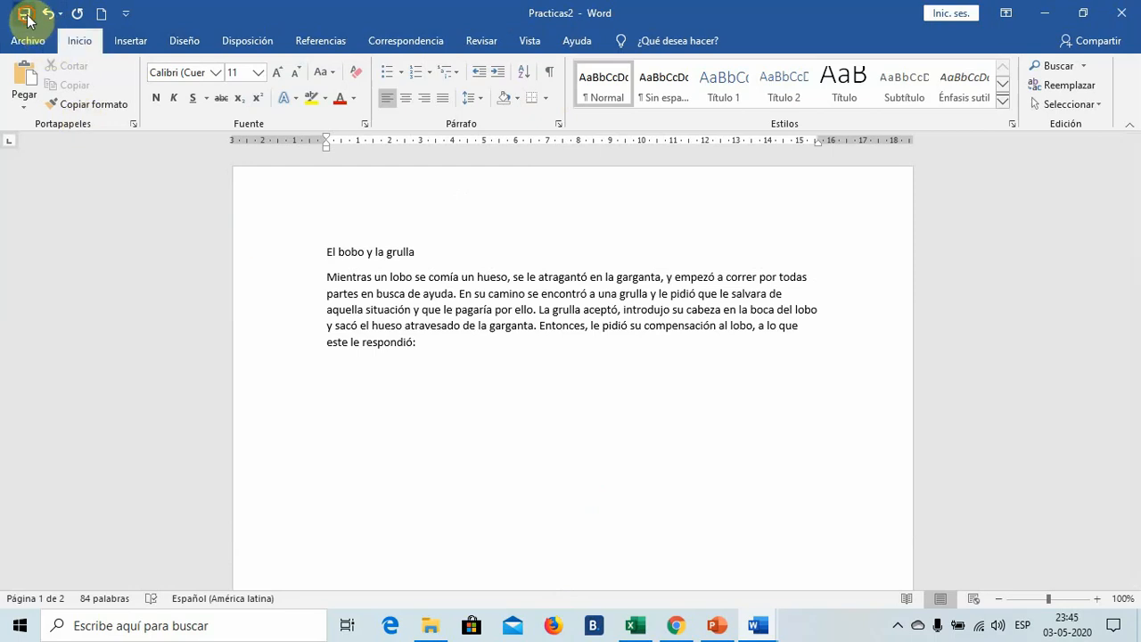
scroll(640, 397, "down", 10)
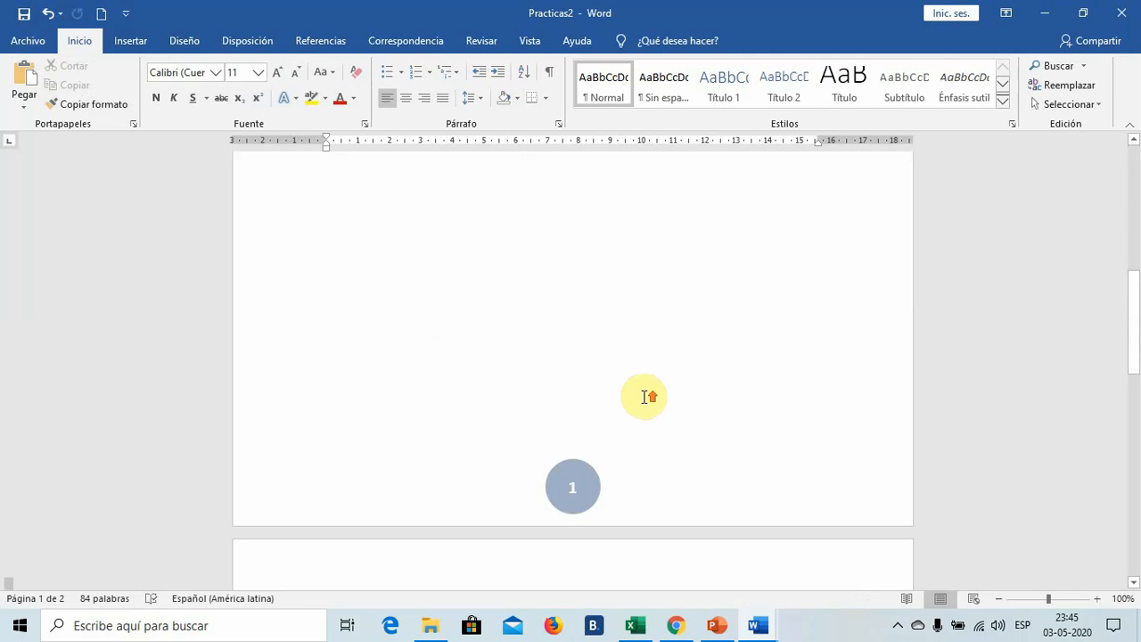
scroll(644, 396, "up", 10)
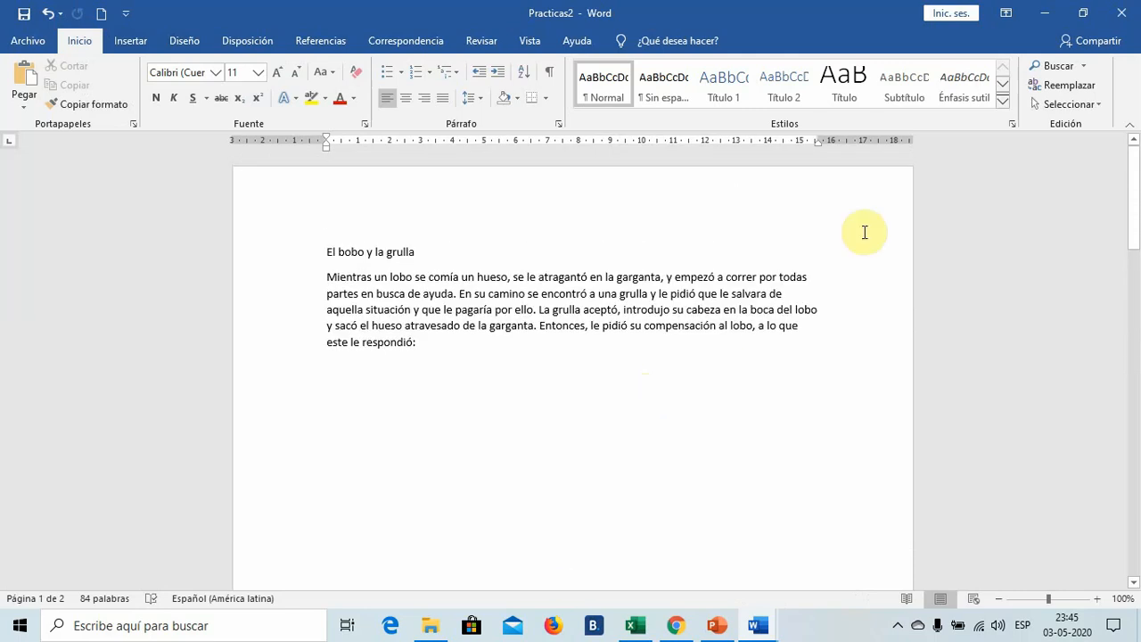
- Close the Practicas2 and Practicas1 documents and move the Practicas Word folder window lower on the desktop
left_click(1125, 23)
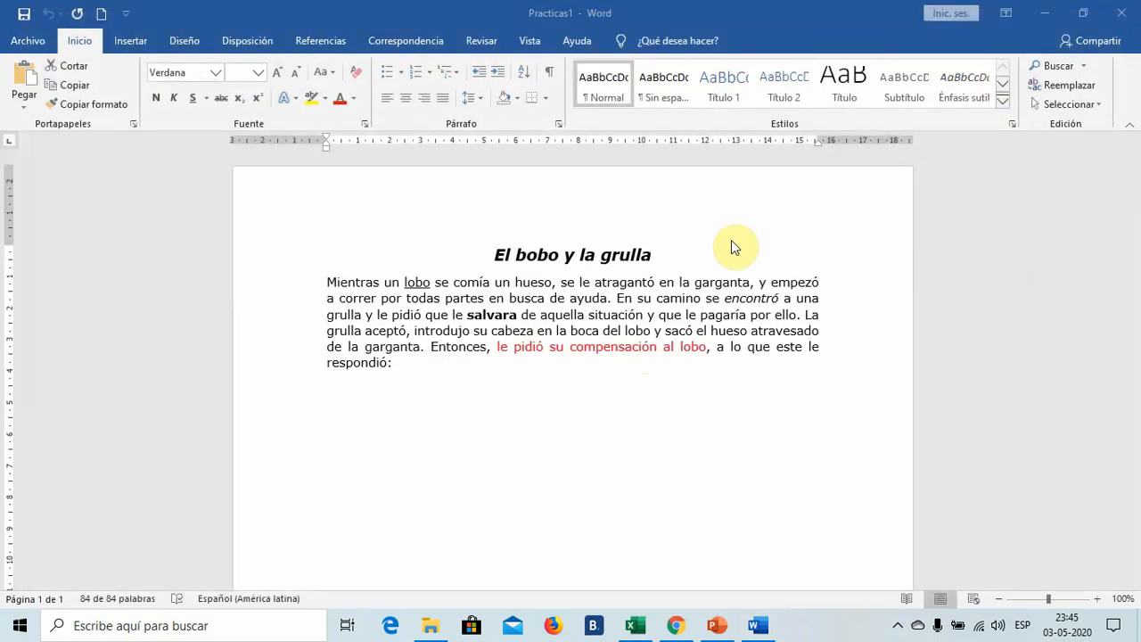
key("ctrl+e")
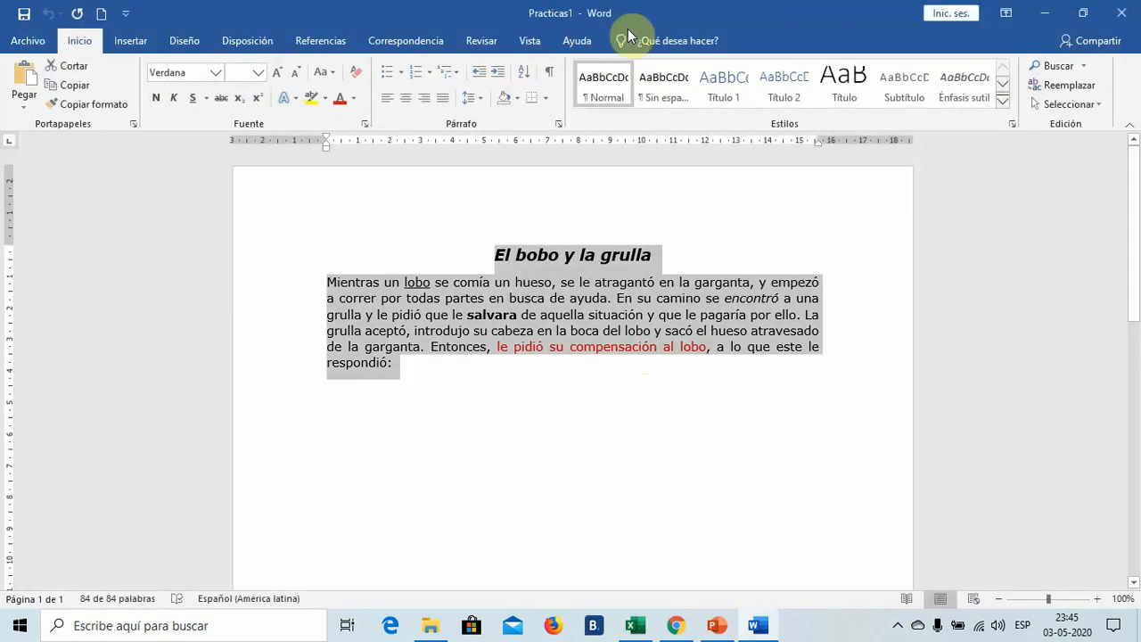
left_click(1121, 22)
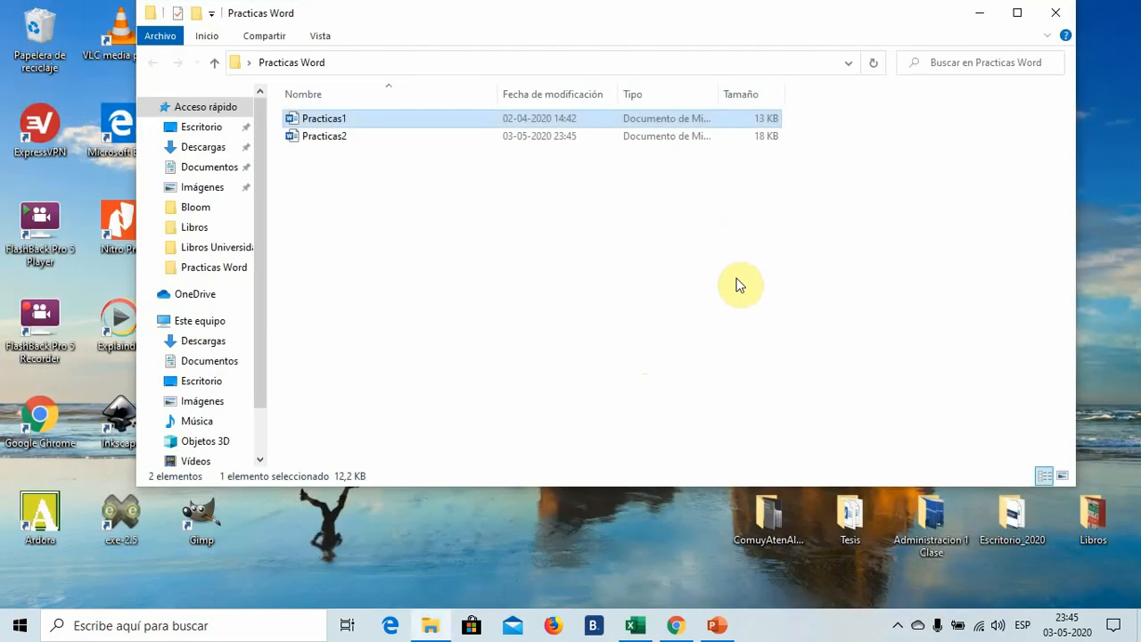
left_click_drag(861, 10, 869, 92)
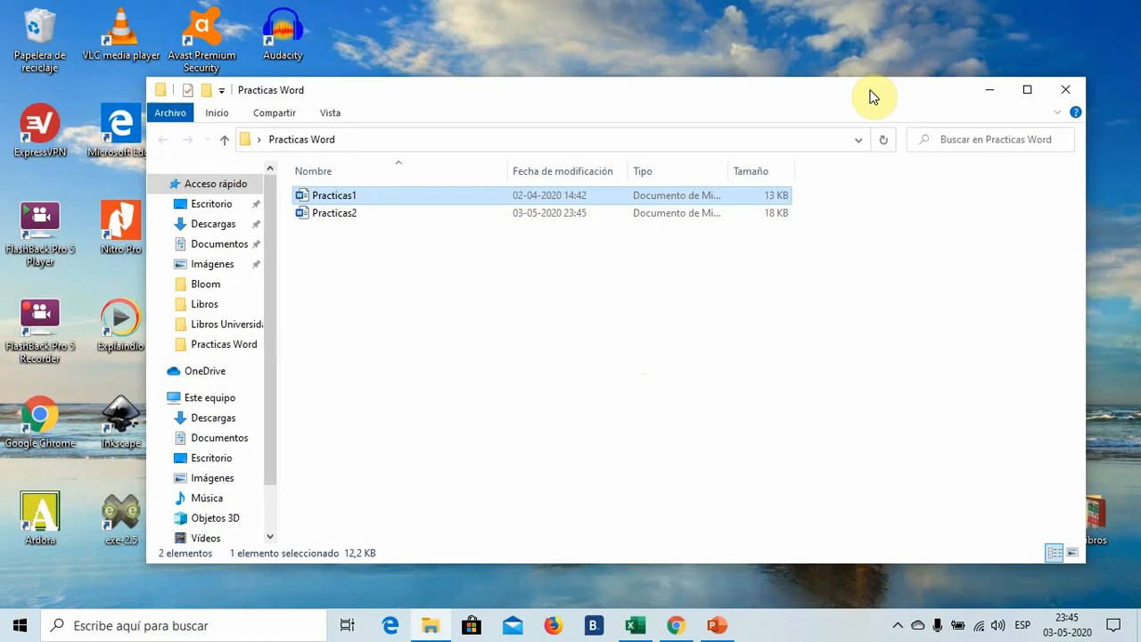